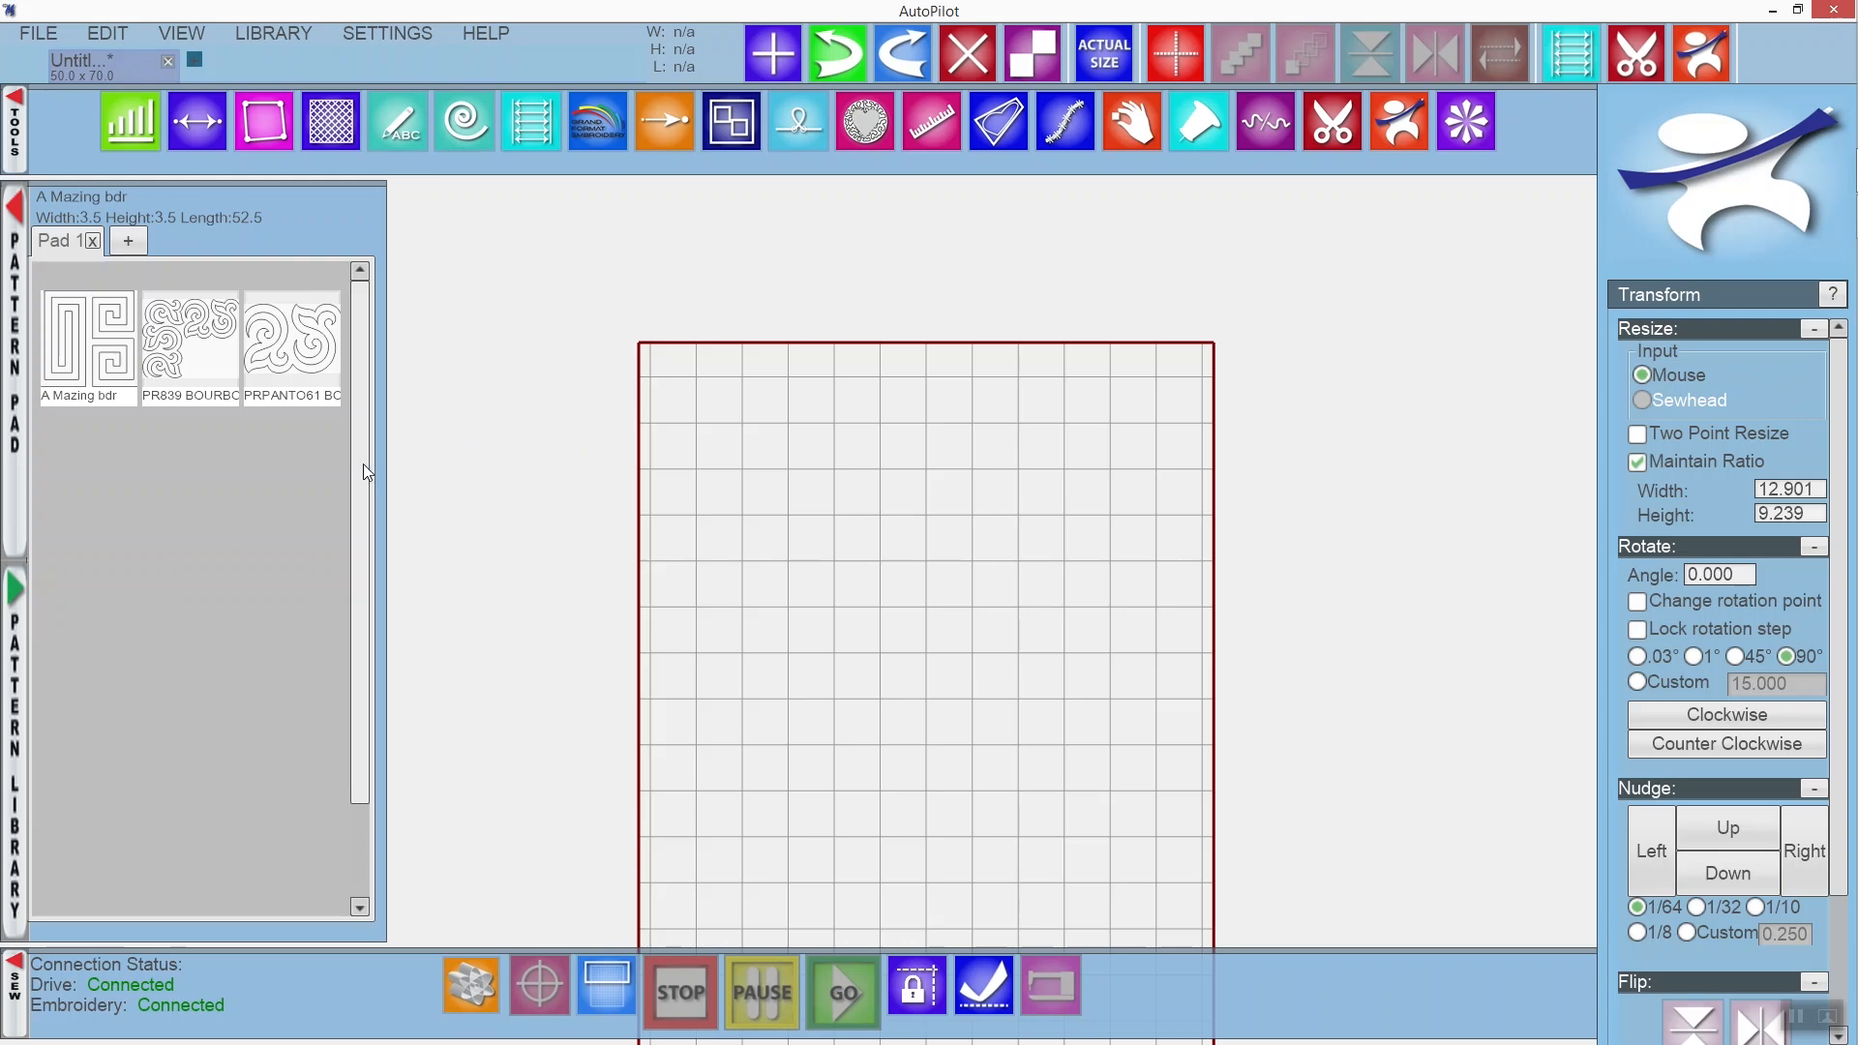
# Place the PR839 Bourbon Street corner, PRPANTO61 border and A Mazing bdr patterns on the quilt, with the corner pattern shifted outside its upper-left corner.
pyautogui.moveTo(186, 340); pyautogui.dragTo(709, 420)
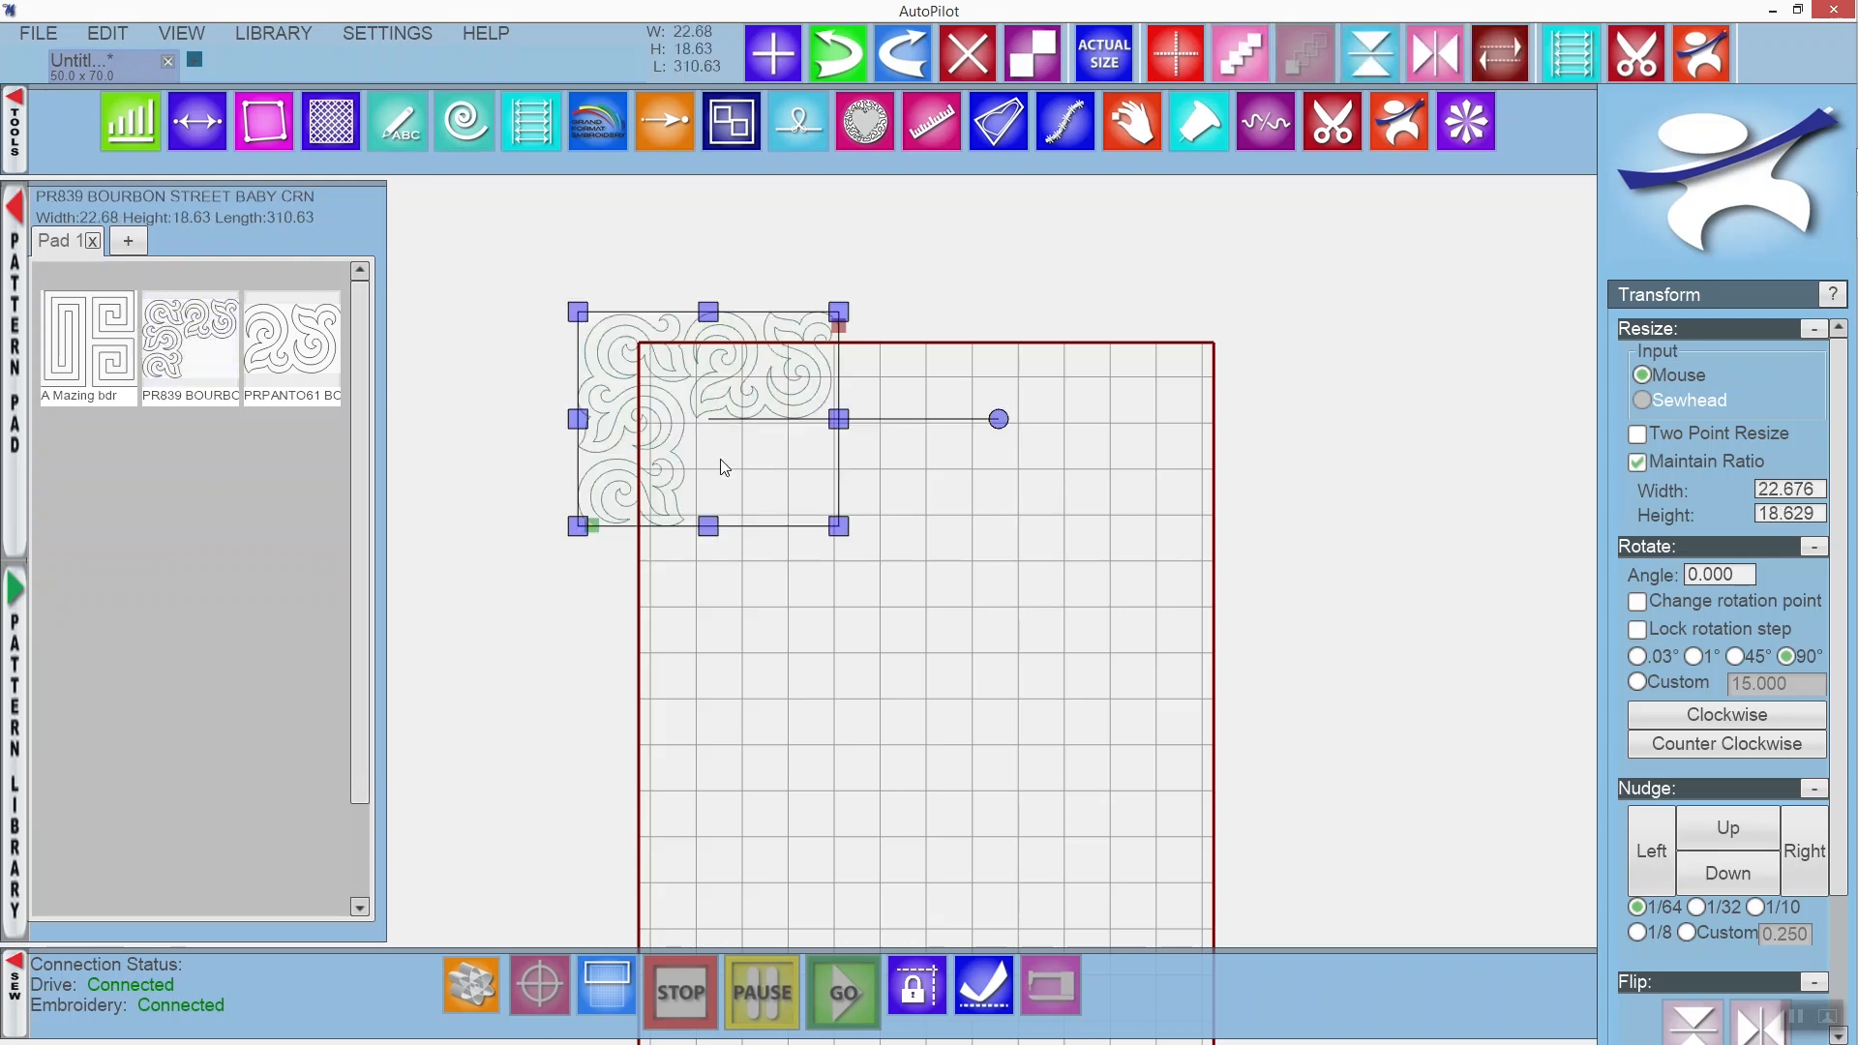
pyautogui.moveTo(278, 346); pyautogui.dragTo(930, 374)
pyautogui.moveTo(66, 355); pyautogui.dragTo(832, 508)
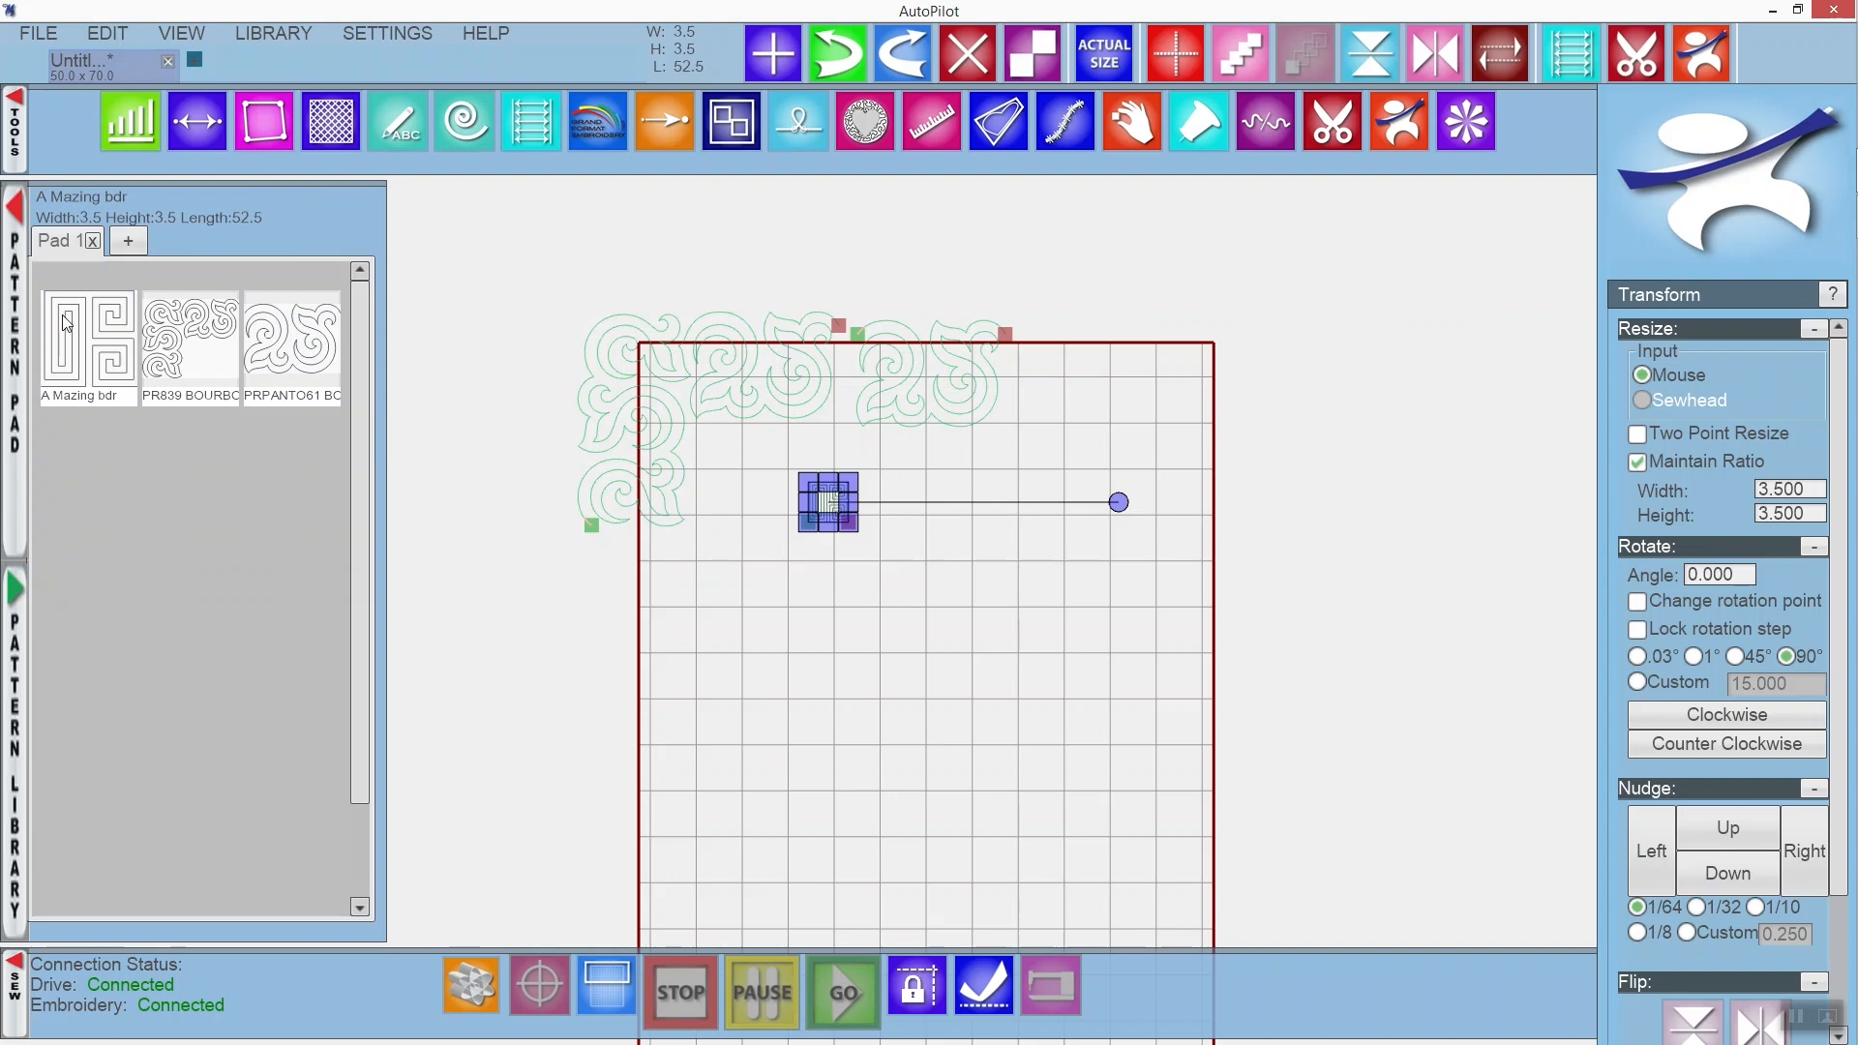
pyautogui.click(15, 227)
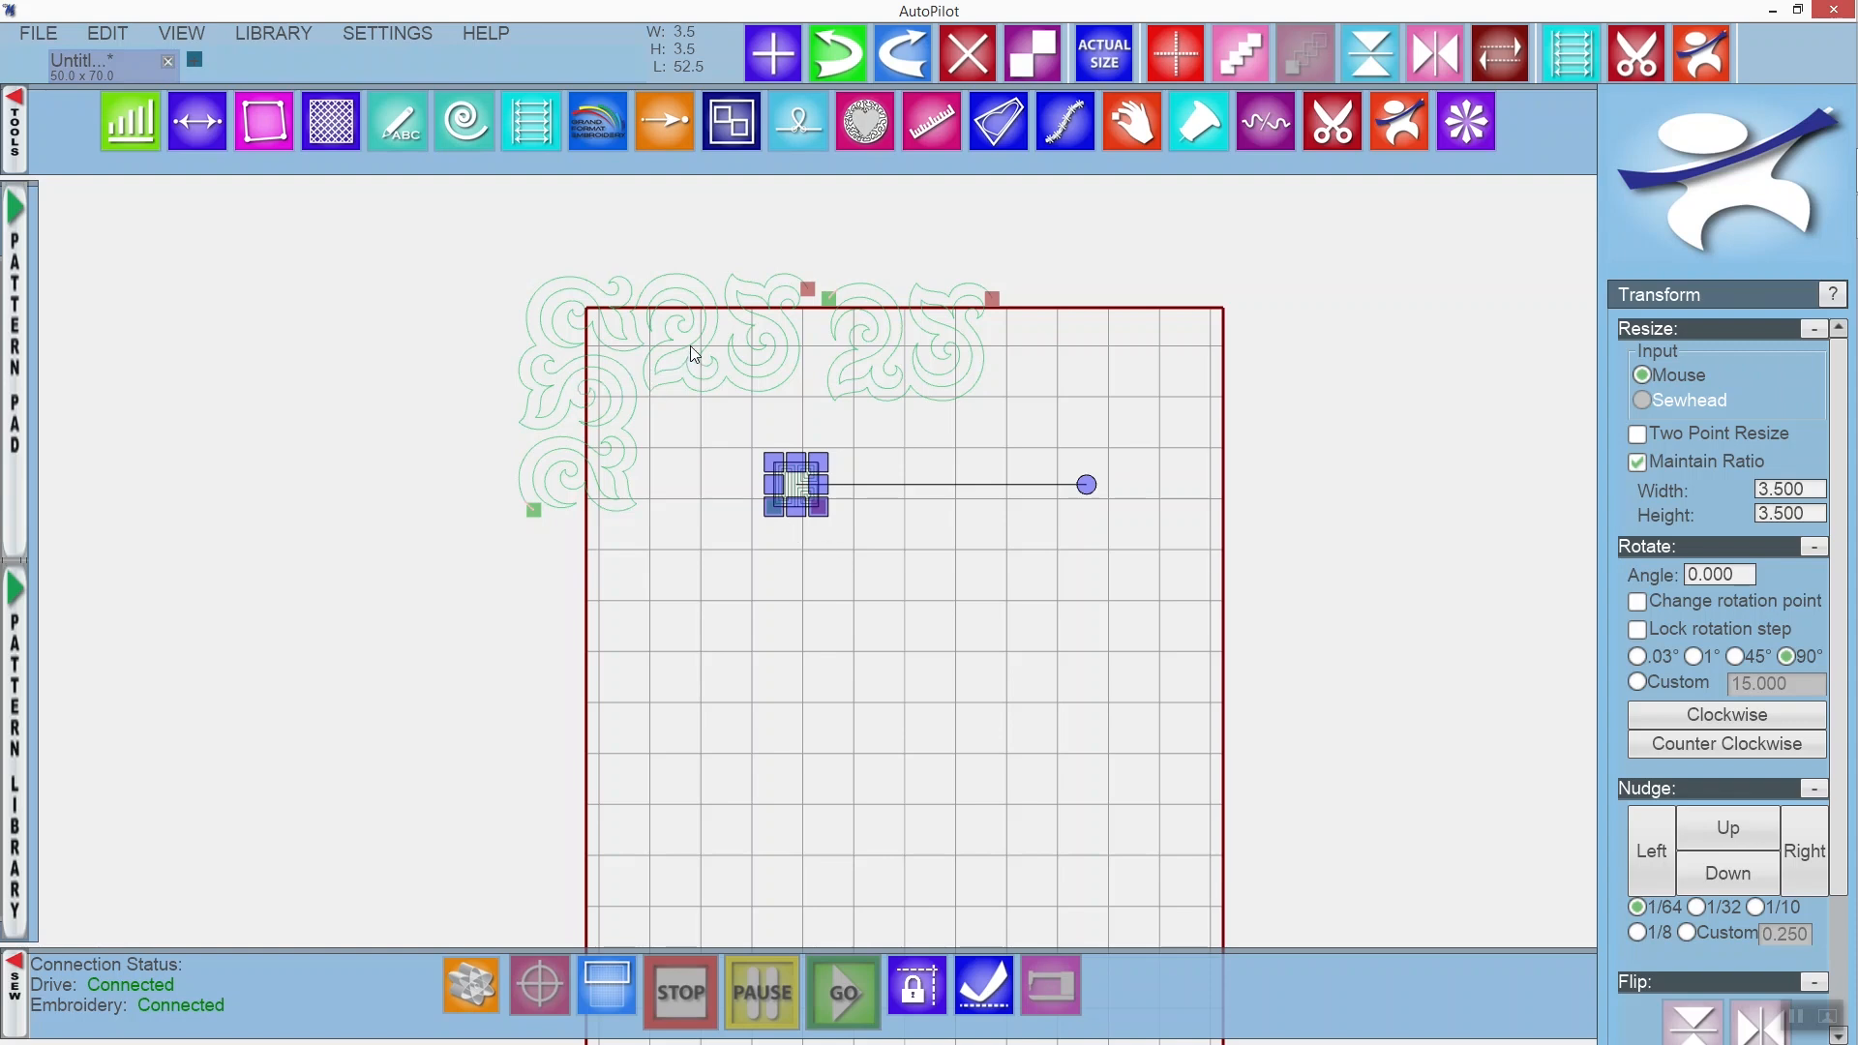
pyautogui.moveTo(694, 353); pyautogui.dragTo(564, 365)
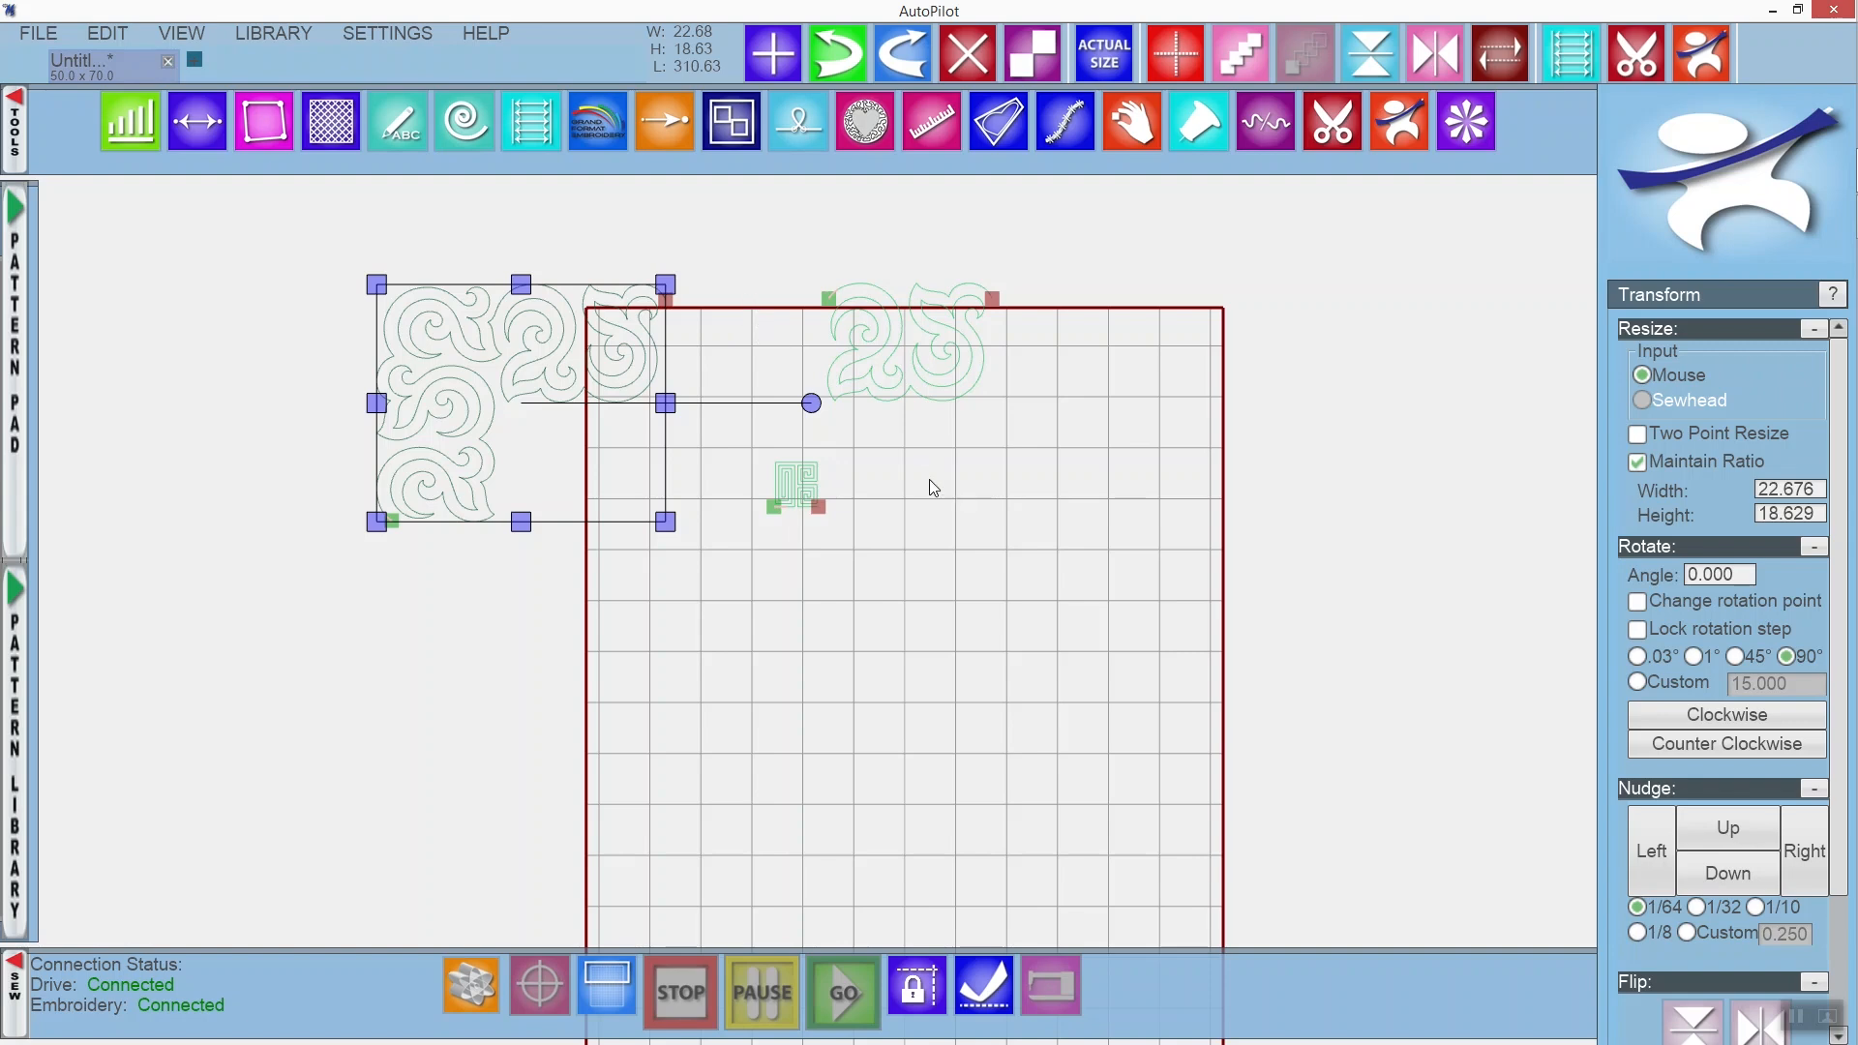
# Enlarge the A Mazing bdr pattern to about 18.3 by 18.3 and fit it inside the angle of the corner pattern.
pyautogui.click(811, 489)
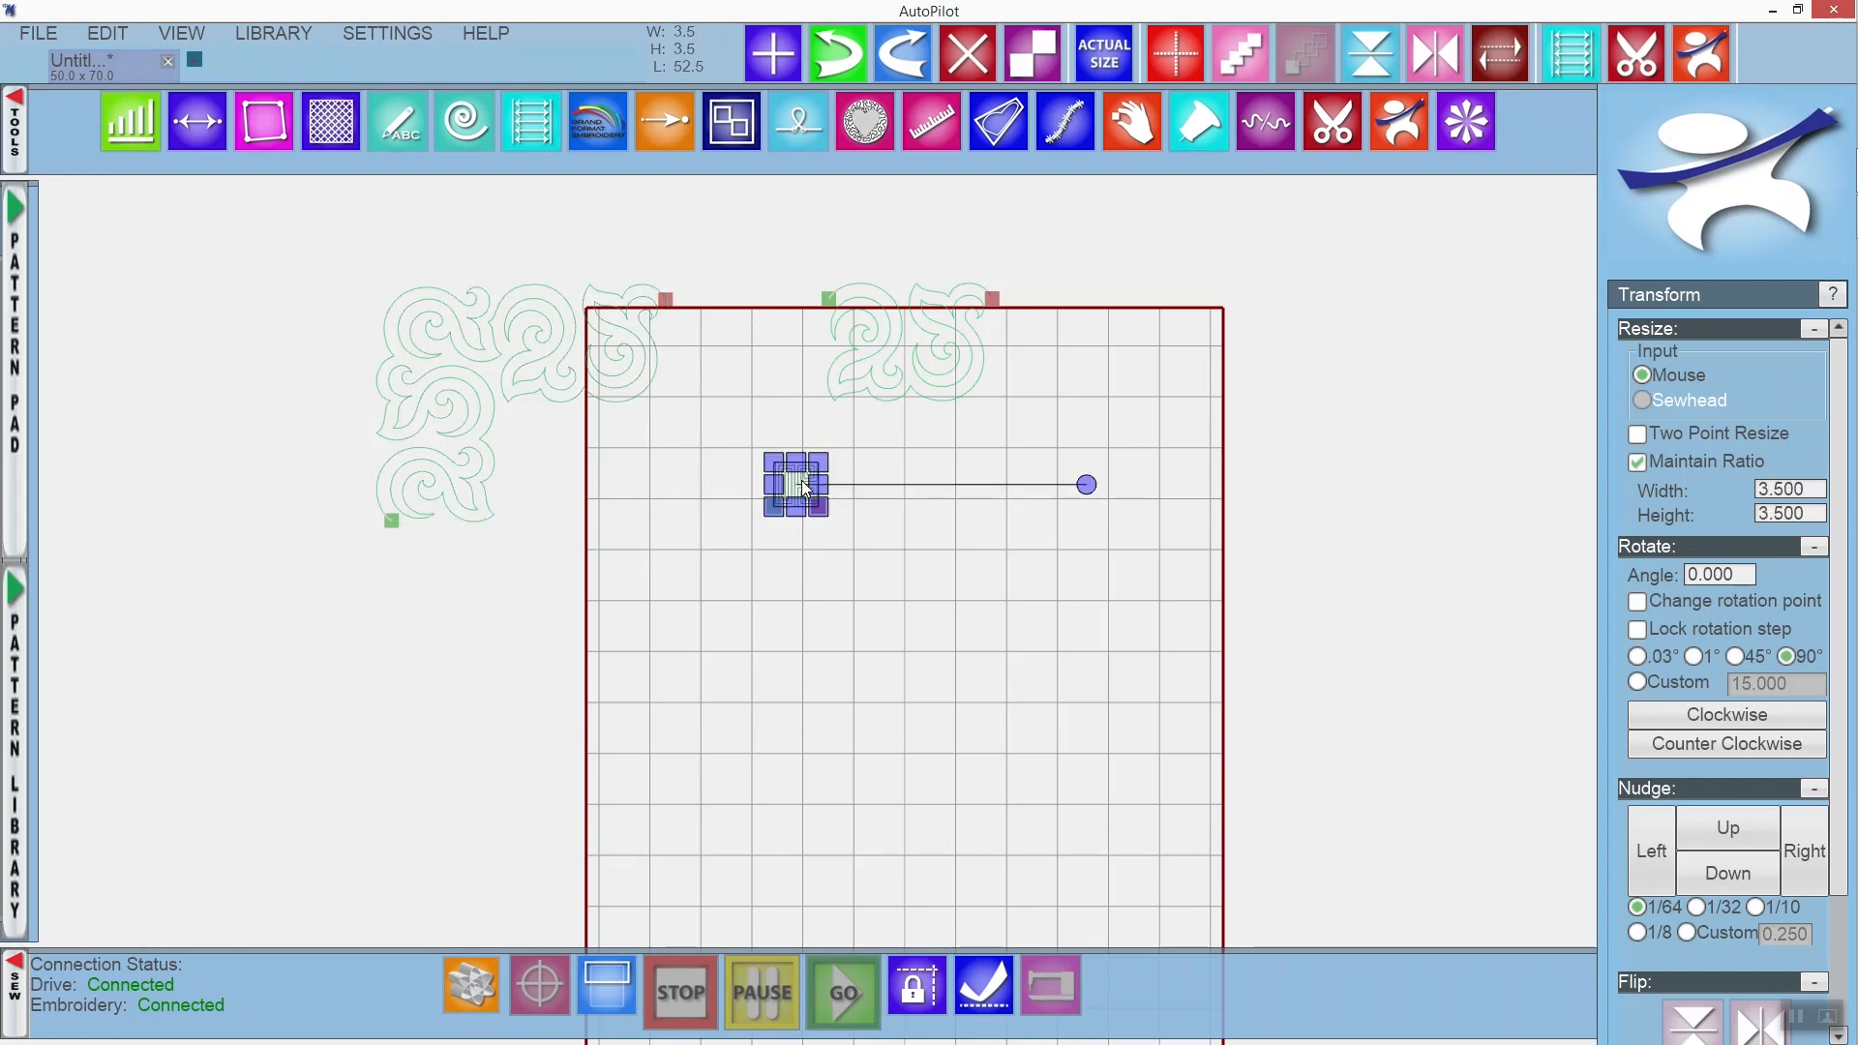
pyautogui.moveTo(820, 511); pyautogui.dragTo(1070, 723)
pyautogui.moveTo(901, 603); pyautogui.dragTo(625, 540)
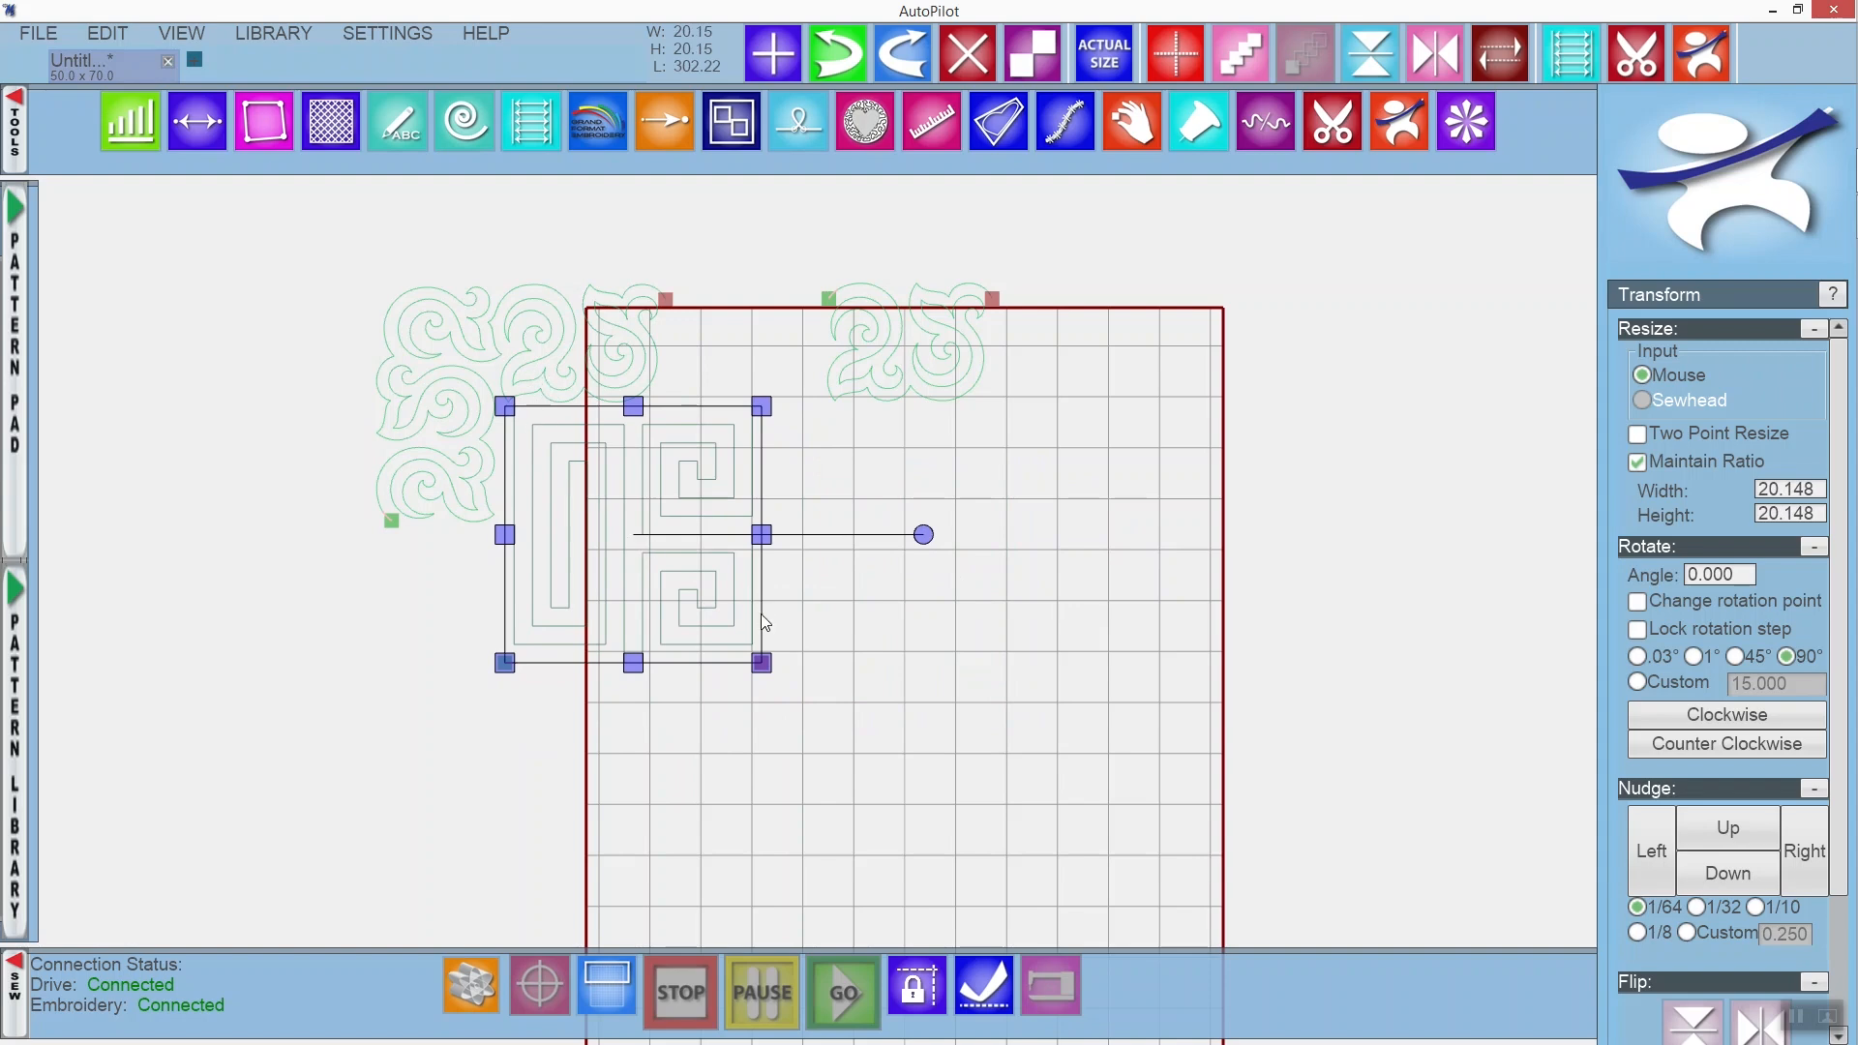
pyautogui.moveTo(761, 666); pyautogui.dragTo(734, 643)
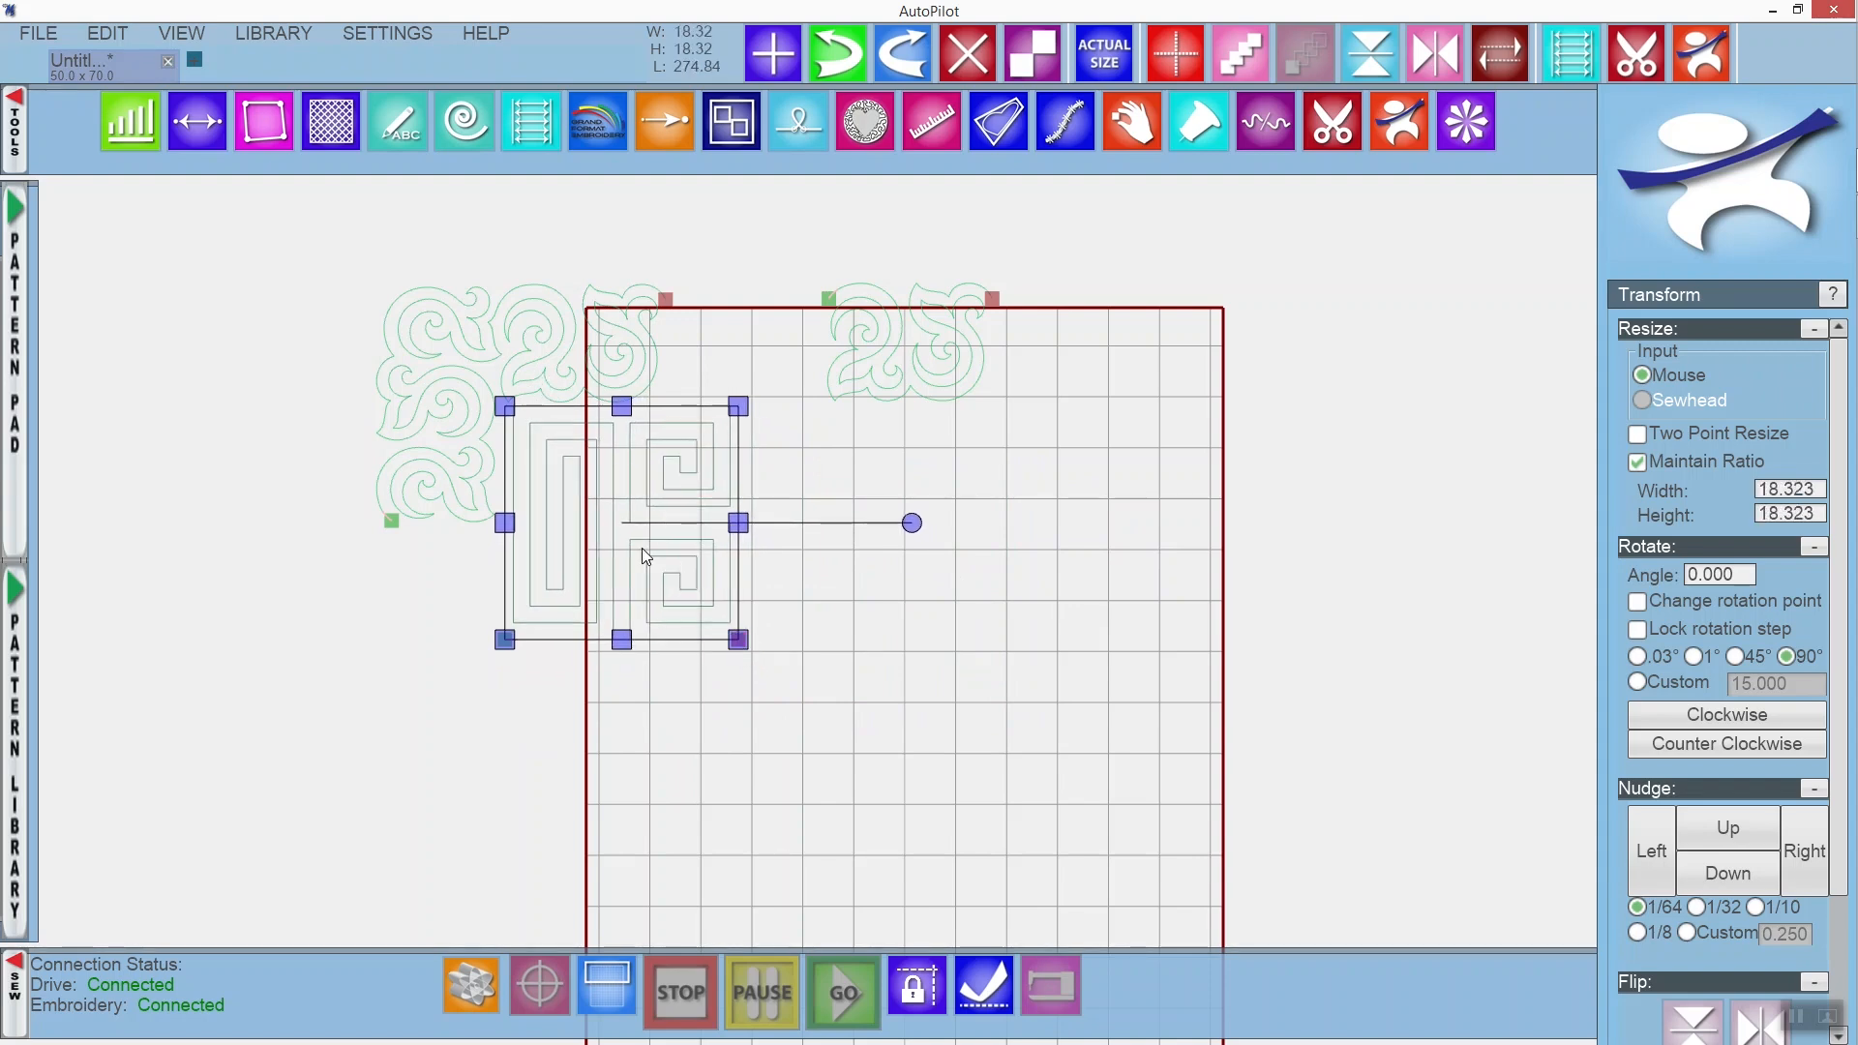
# Shift the PRPANTO61 border clear of the quilt's top edge and place a corner duplicate rotated 90° clockwise at the quilt's upper-right corner.
pyautogui.click(935, 356)
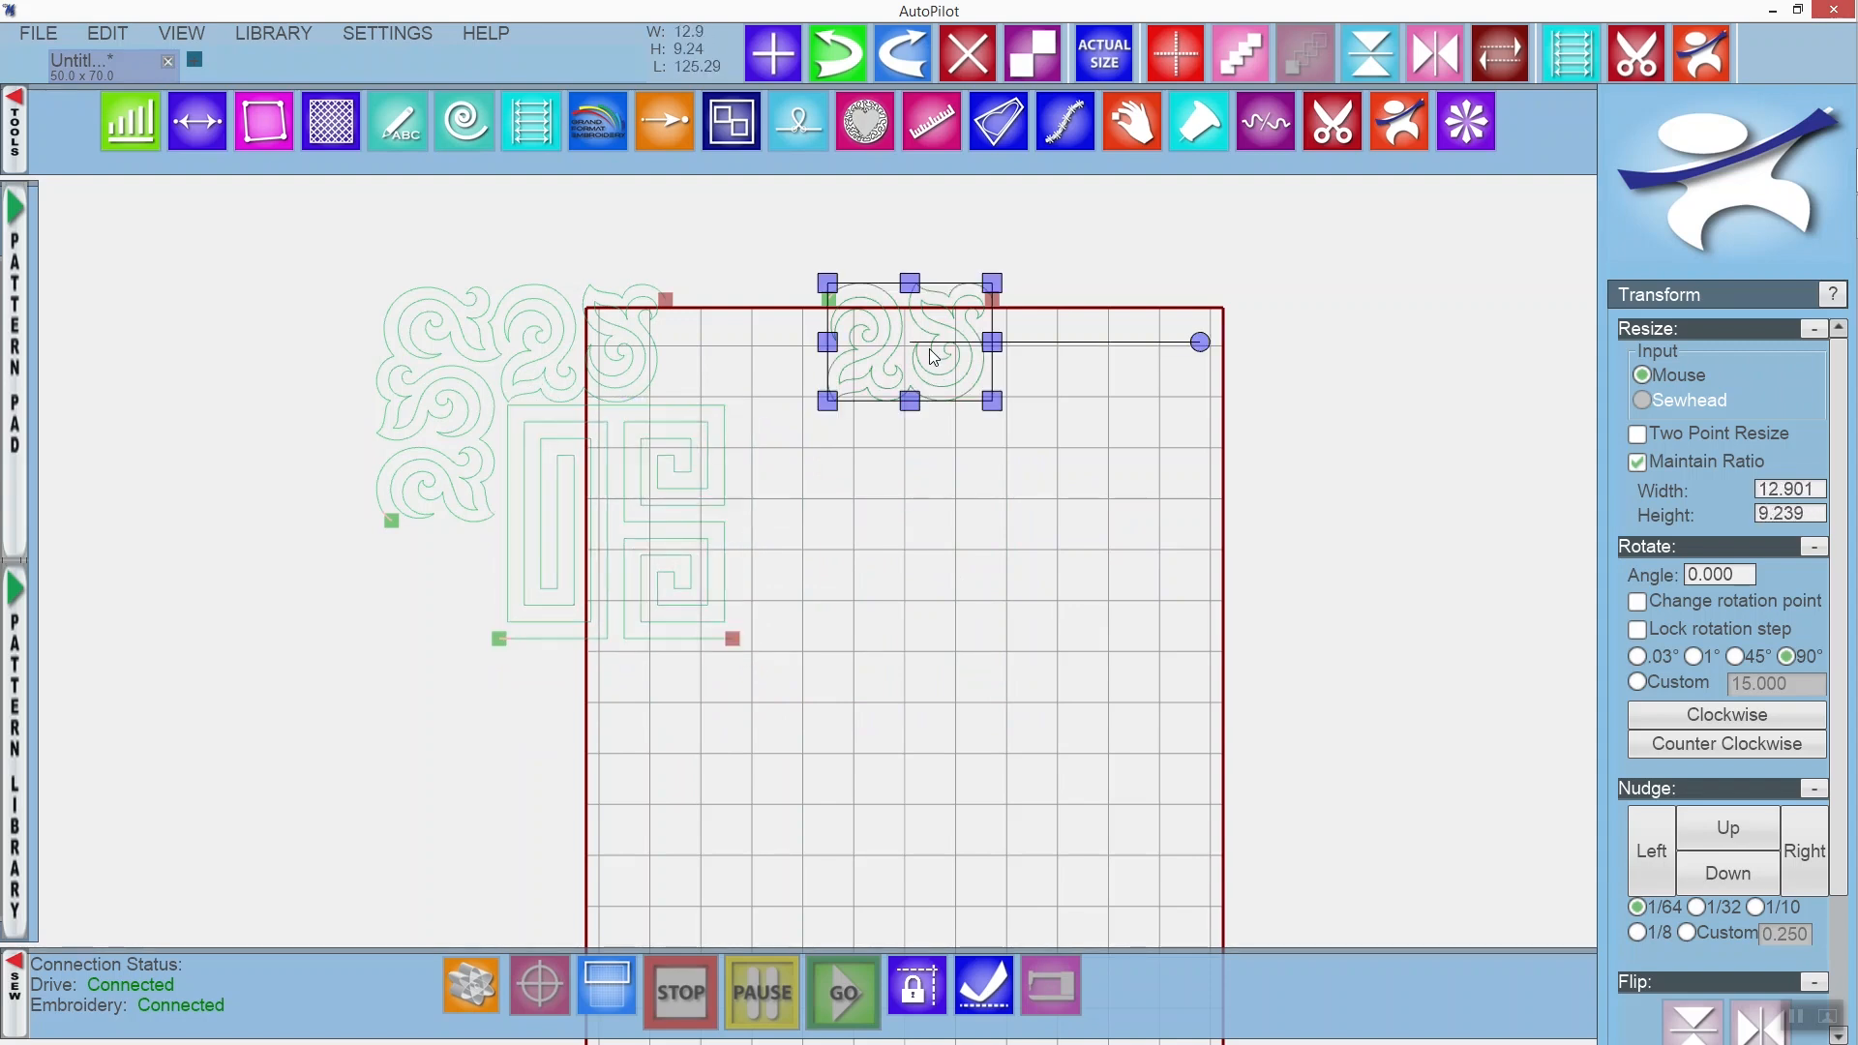
pyautogui.moveTo(935, 356); pyautogui.dragTo(885, 294)
pyautogui.click(423, 354)
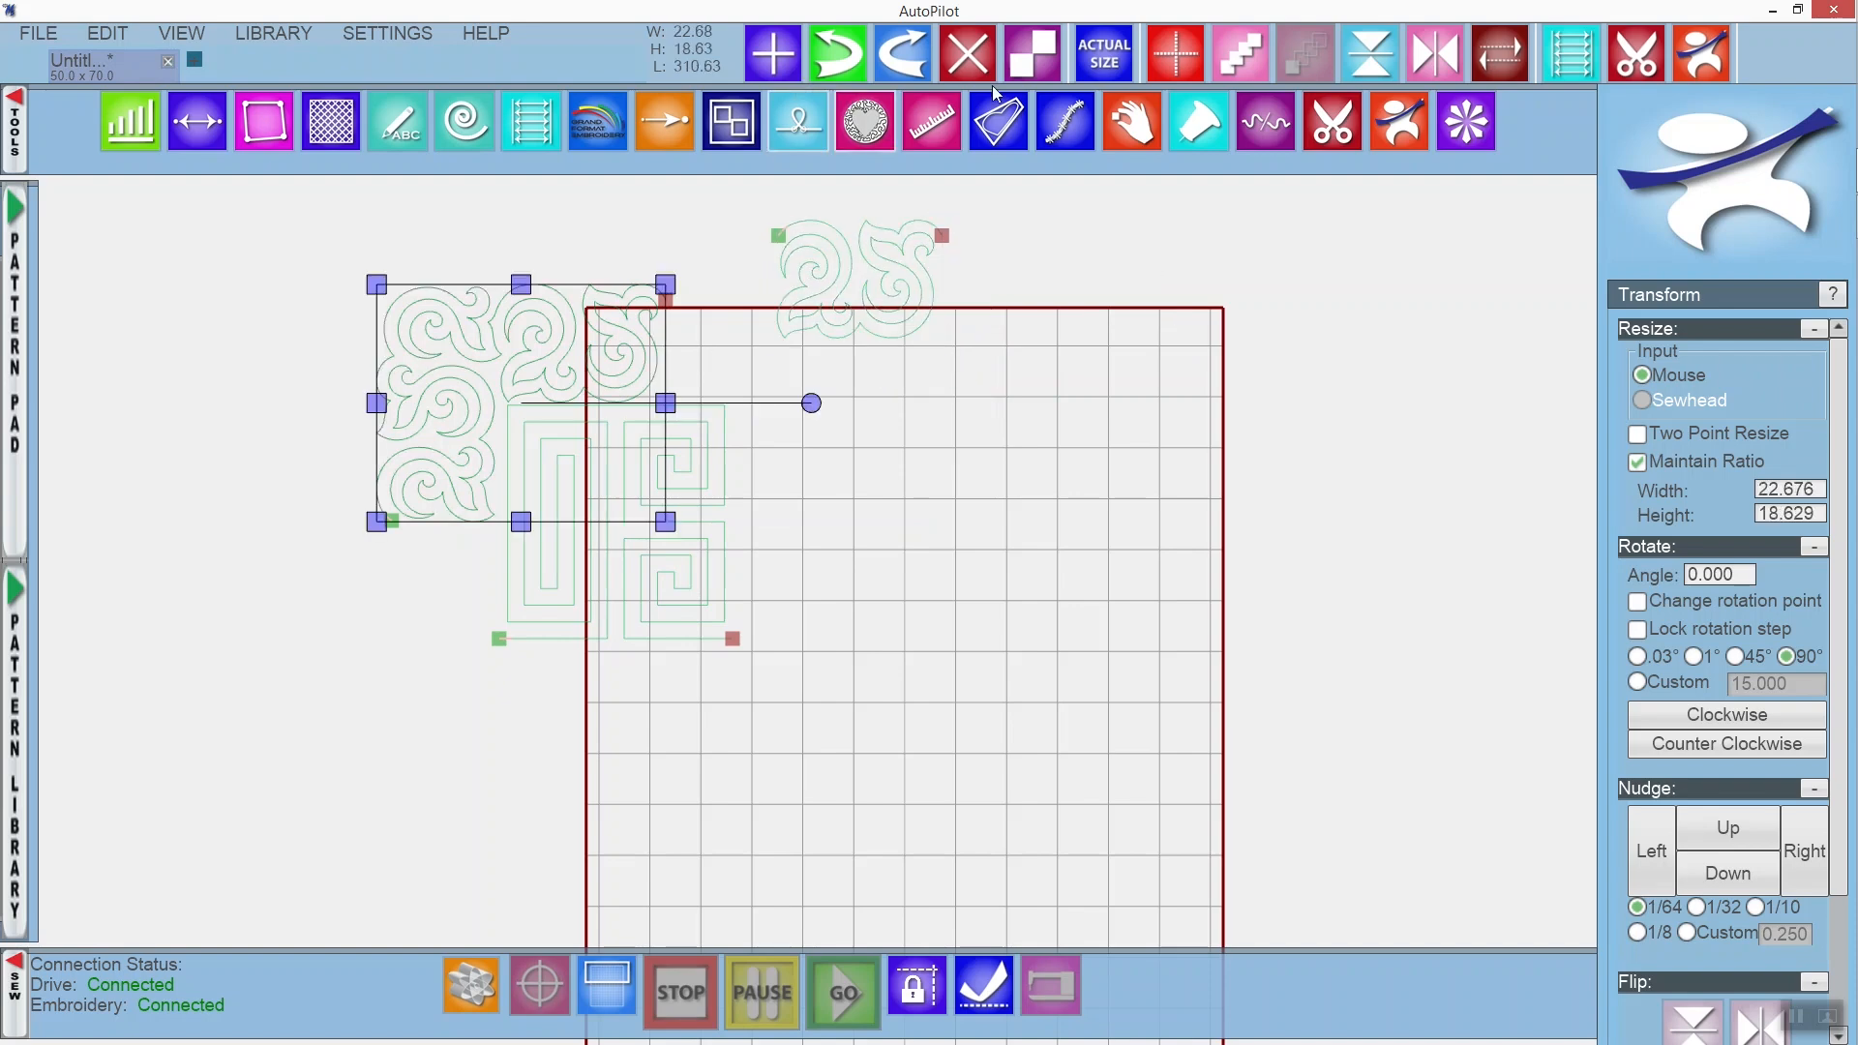
pyautogui.click(1038, 46)
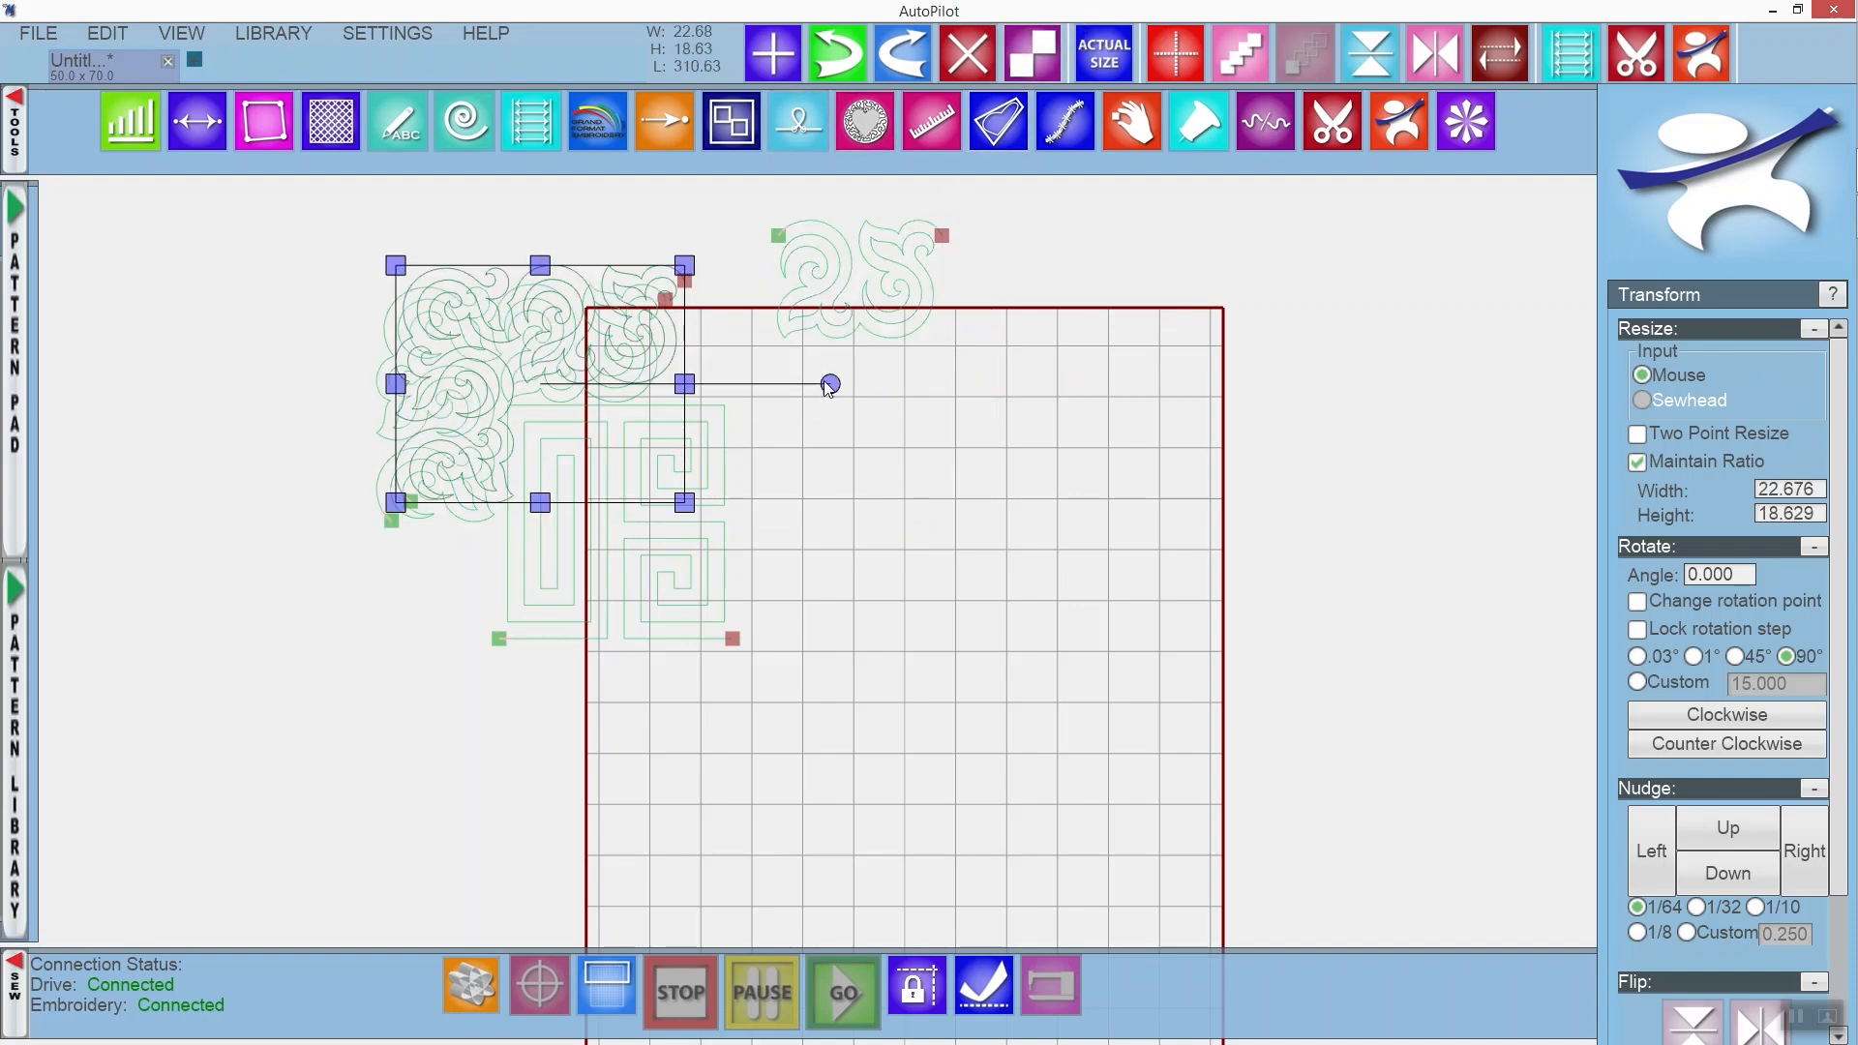
pyautogui.click(1700, 732)
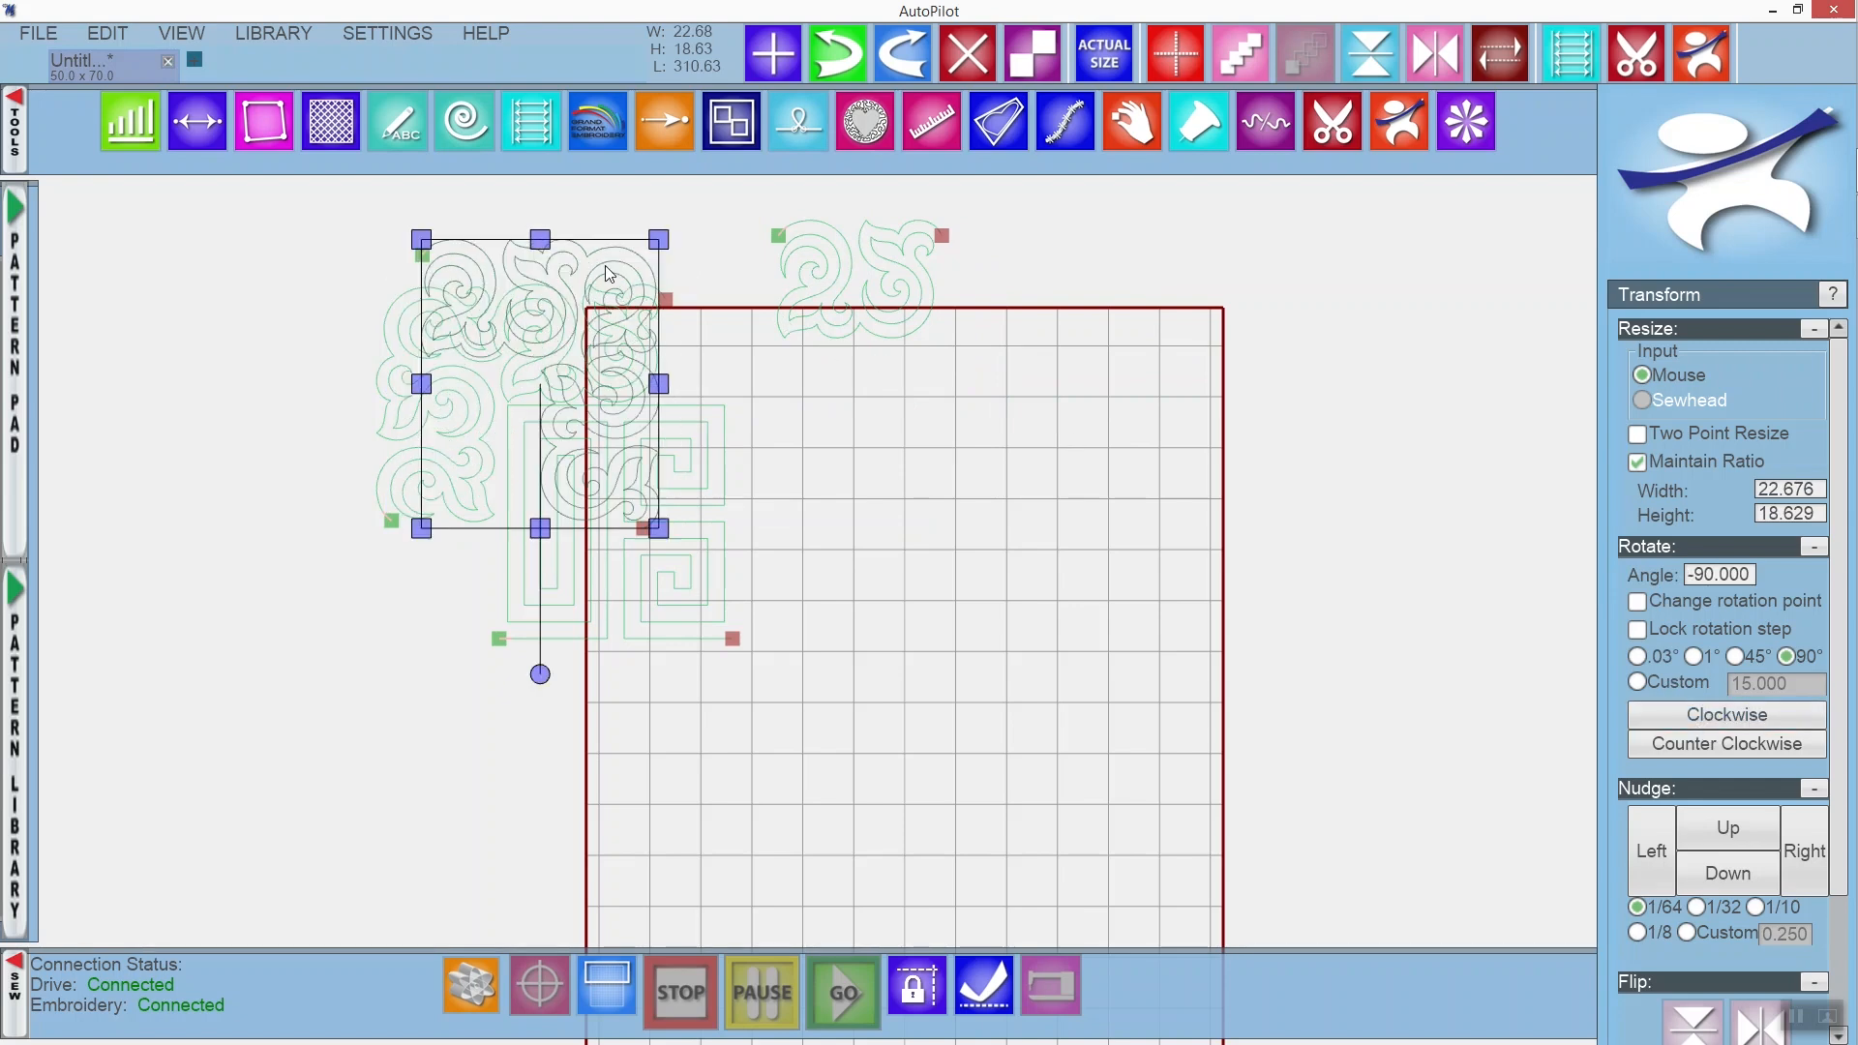
pyautogui.moveTo(587, 259); pyautogui.dragTo(1185, 298)
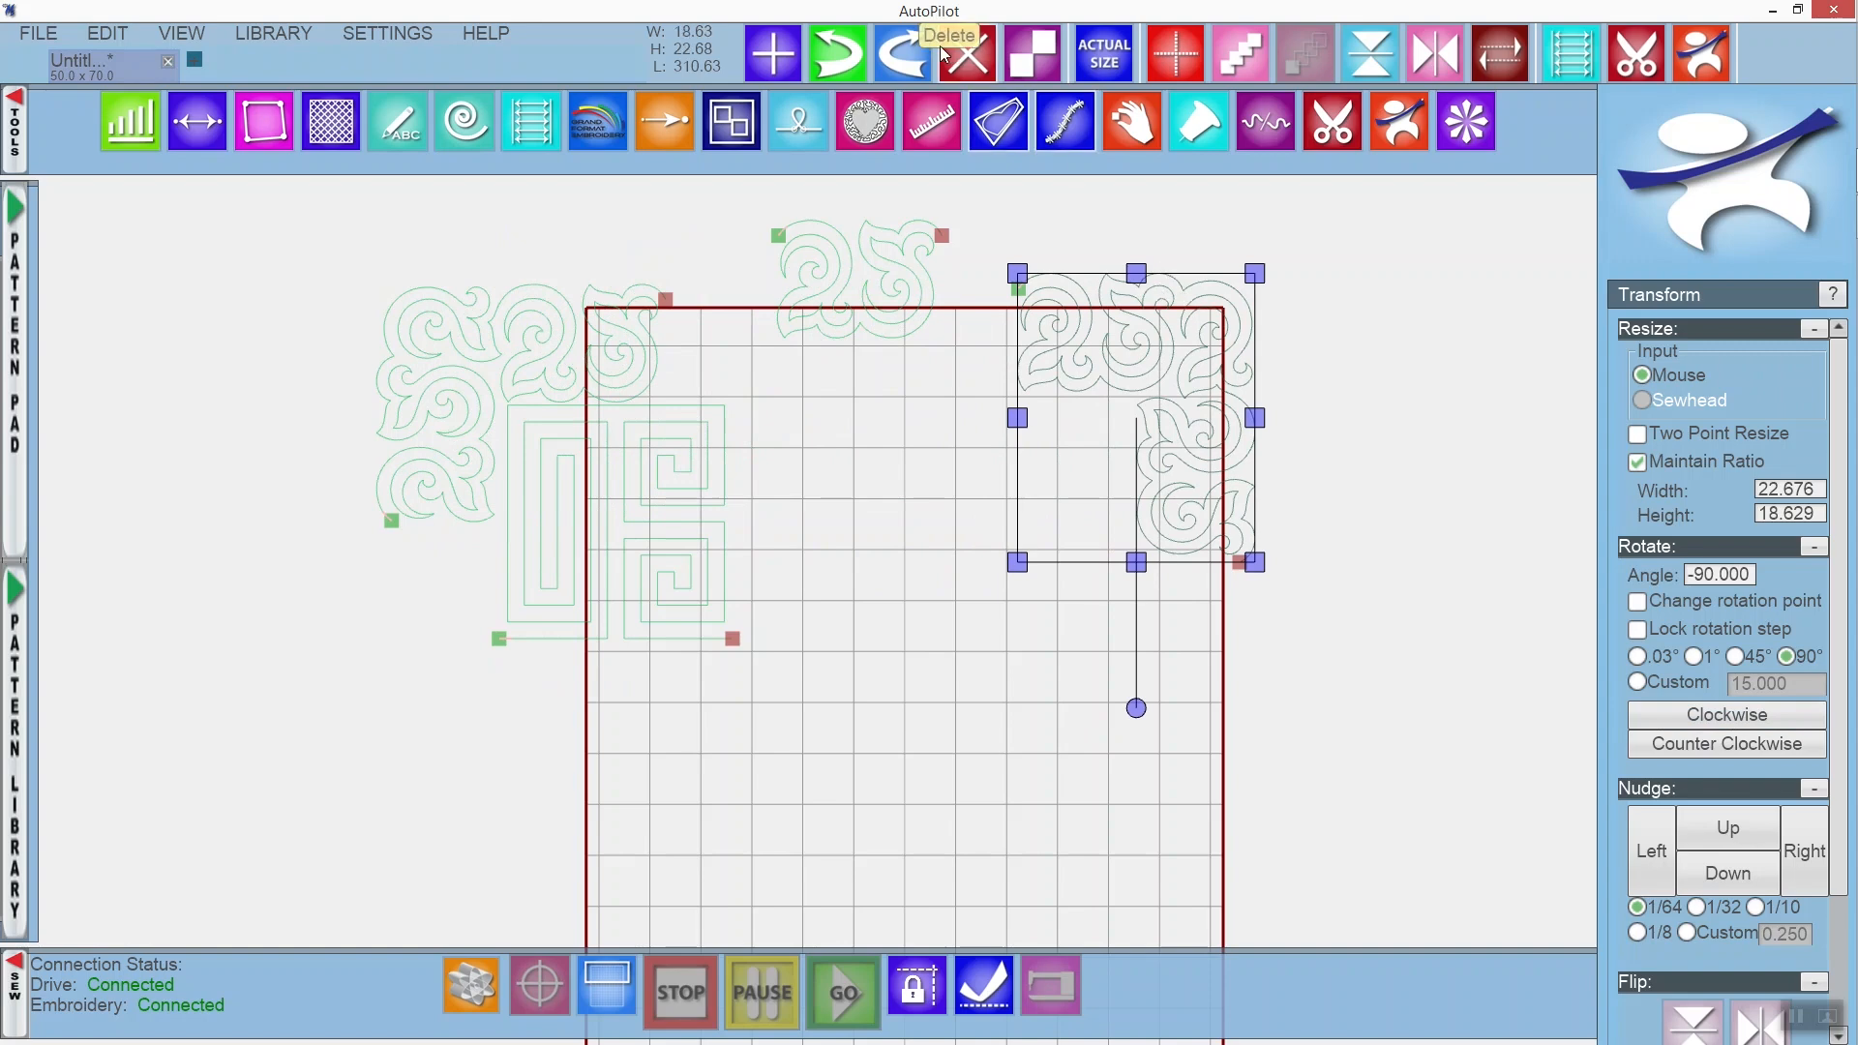
# Duplicate the upper-right corner pattern, rotate the copy another 90° clockwise and place it directly below as the lower-right corner.
pyautogui.click(1032, 56)
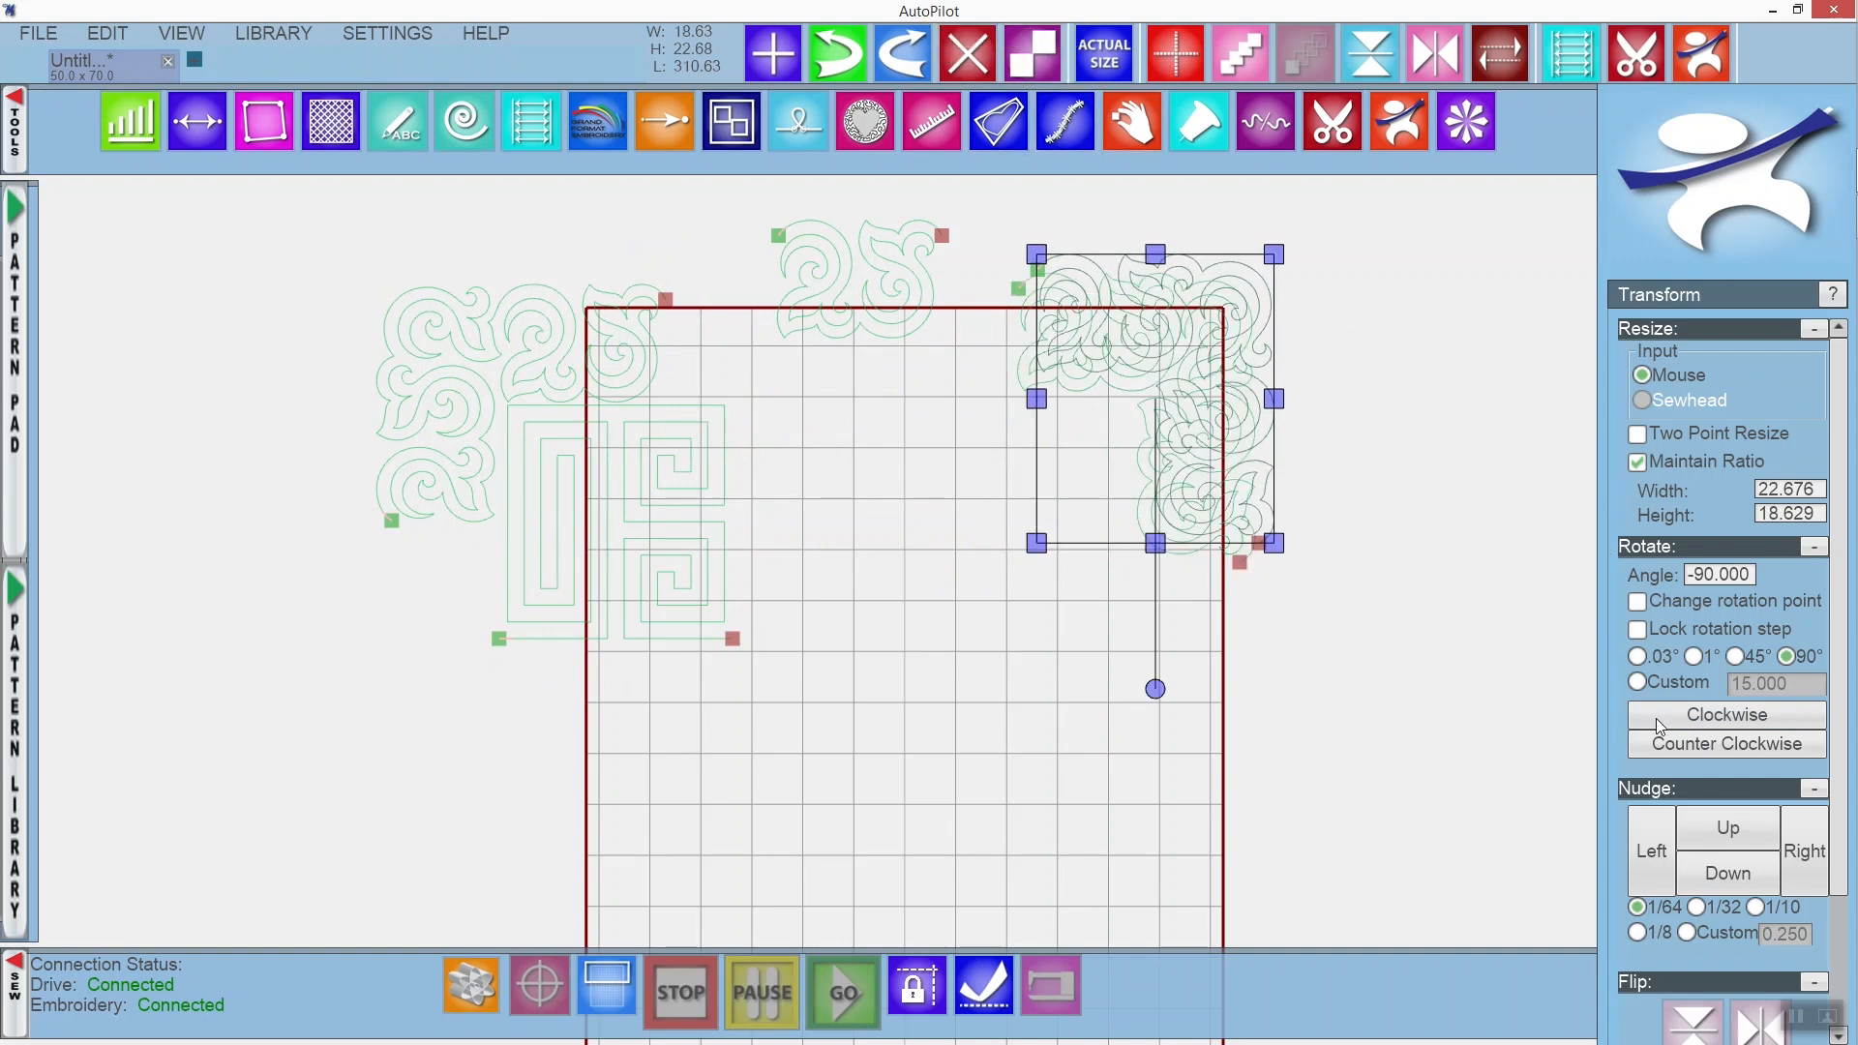
pyautogui.click(1727, 714)
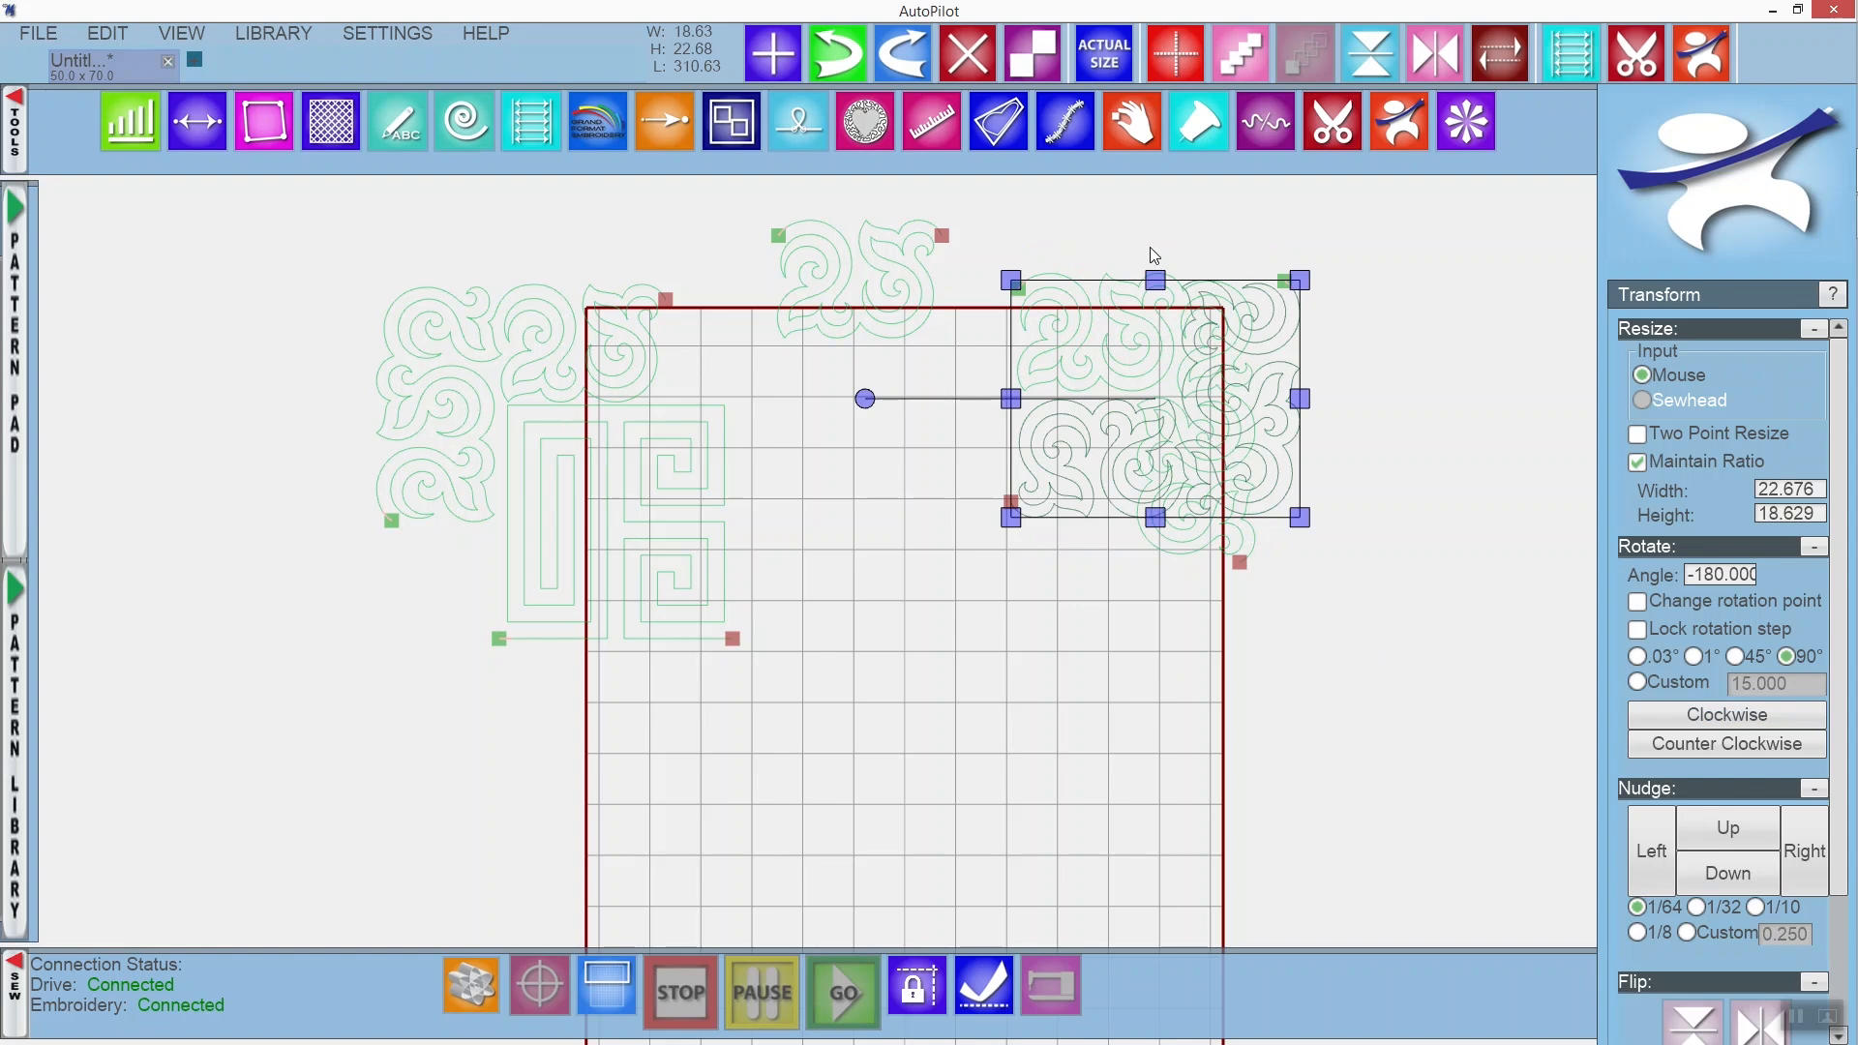
pyautogui.moveTo(1277, 329); pyautogui.dragTo(1230, 611)
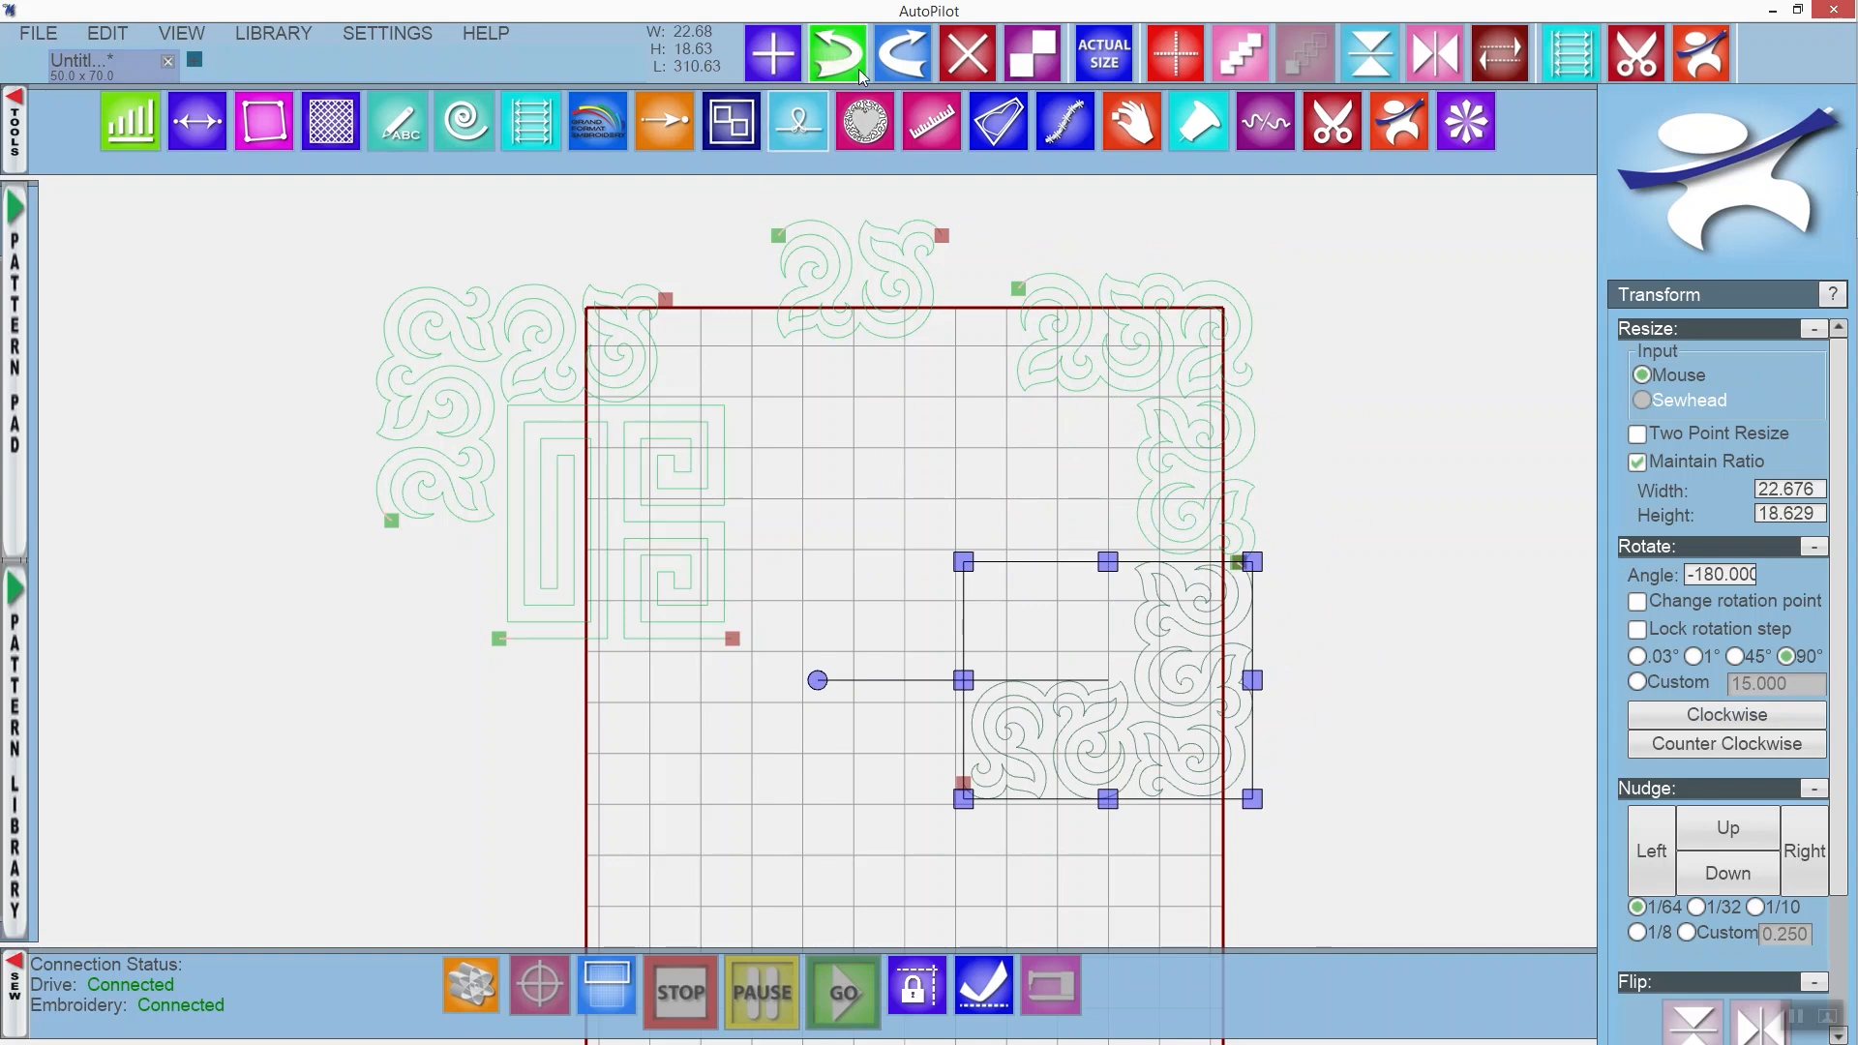
# Duplicate the lower-right corner pattern, rotate the copy 90° clockwise and place it below the upper-left corner as the lower-left corner.
pyautogui.click(1033, 53)
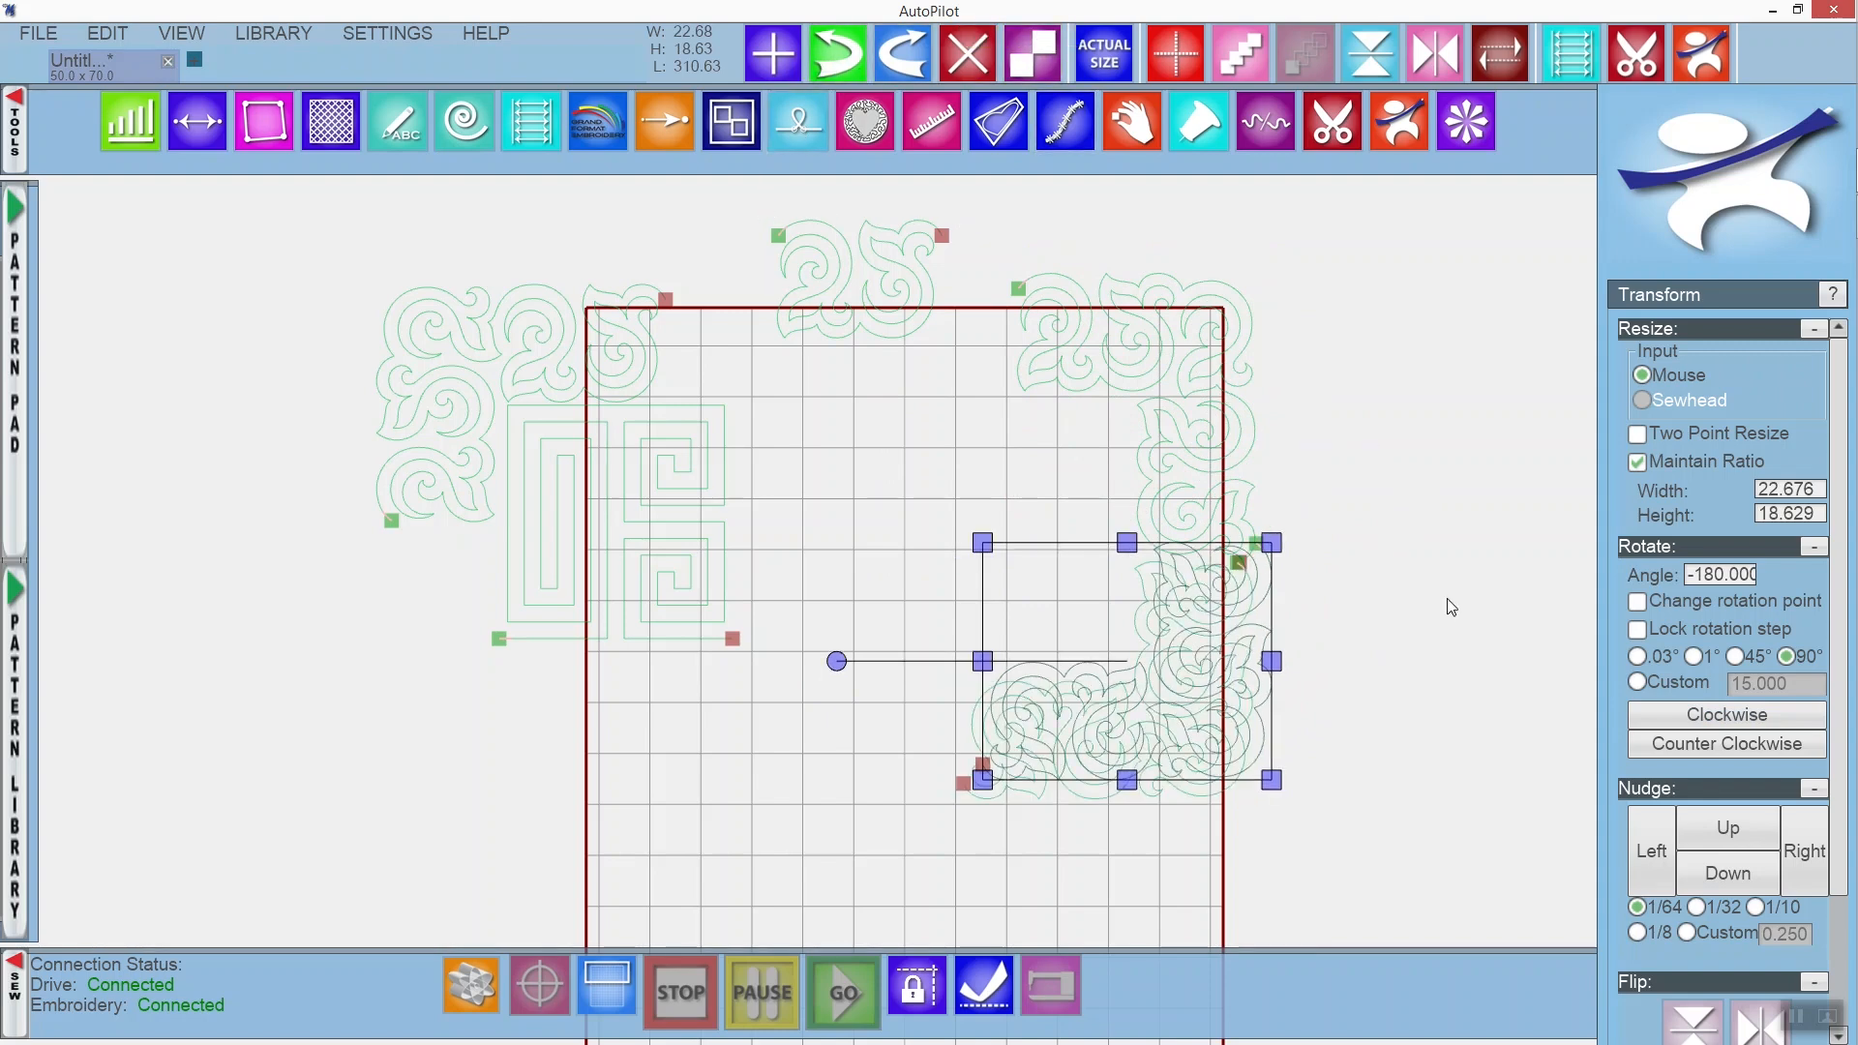
pyautogui.click(1691, 724)
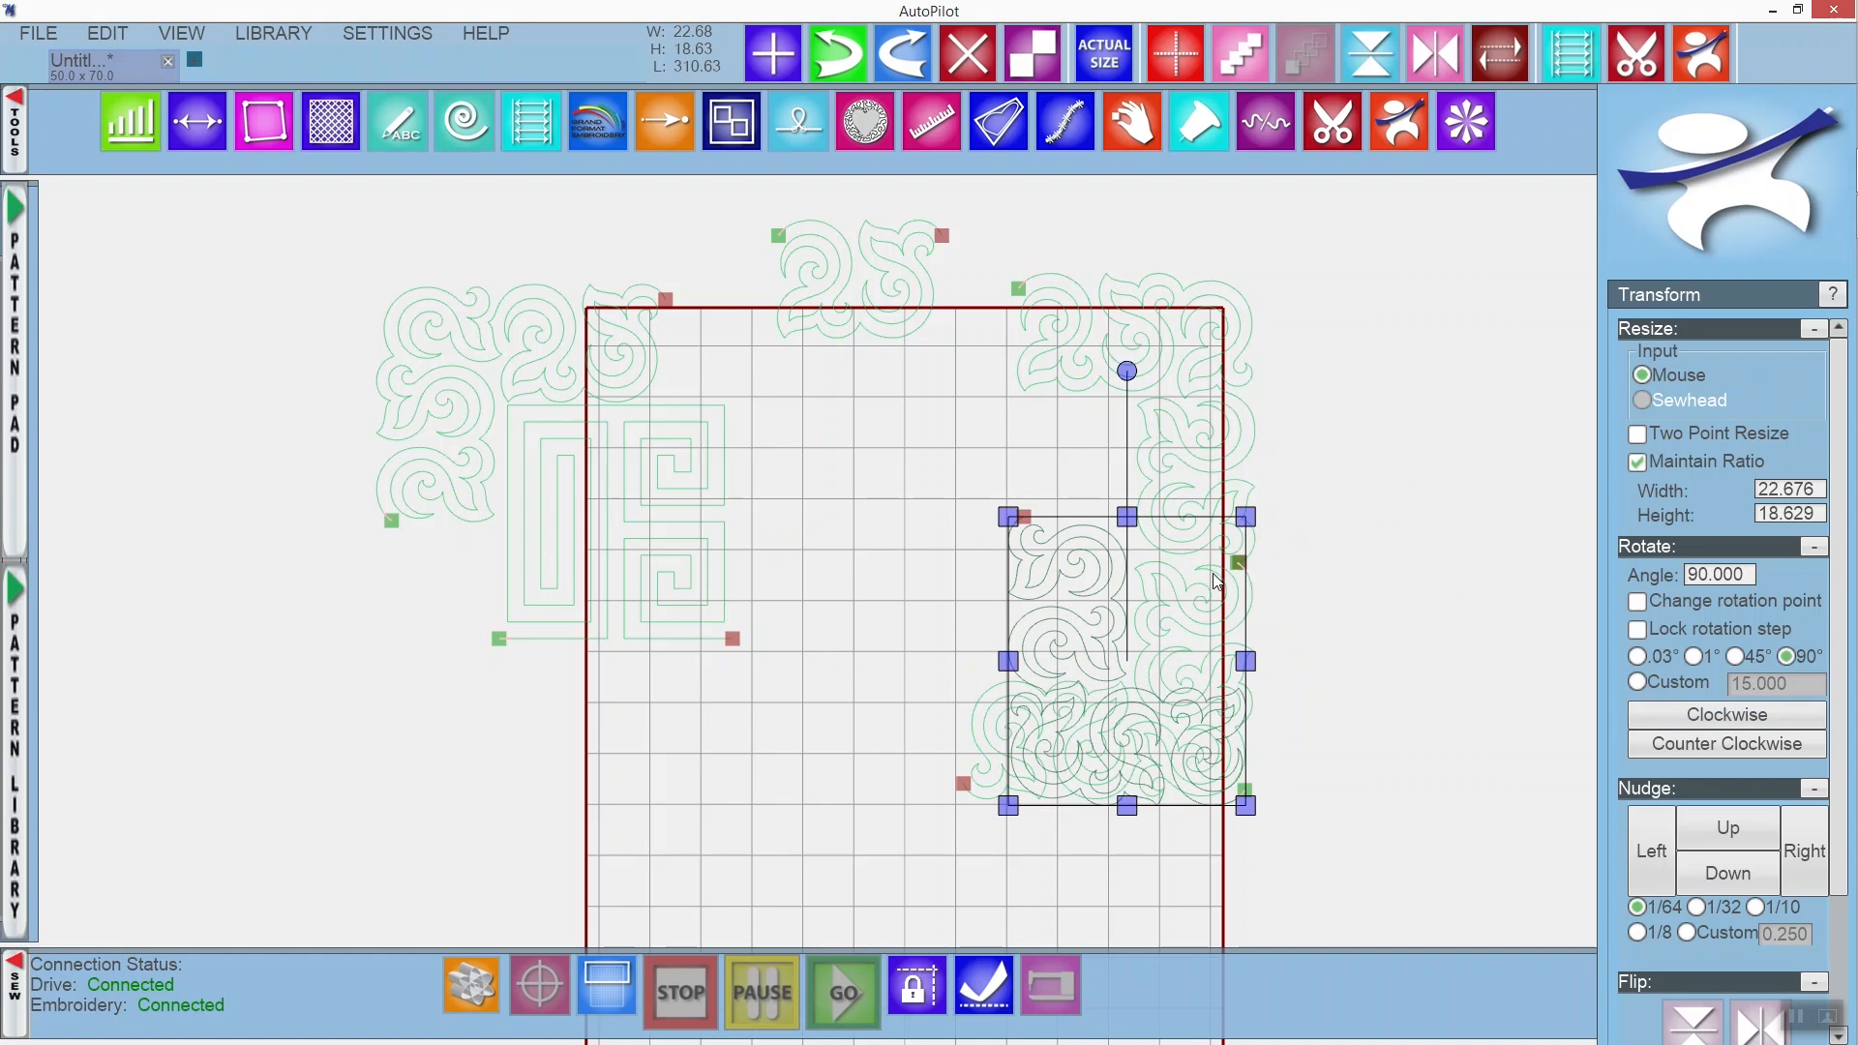
pyautogui.moveTo(1075, 586); pyautogui.dragTo(436, 598)
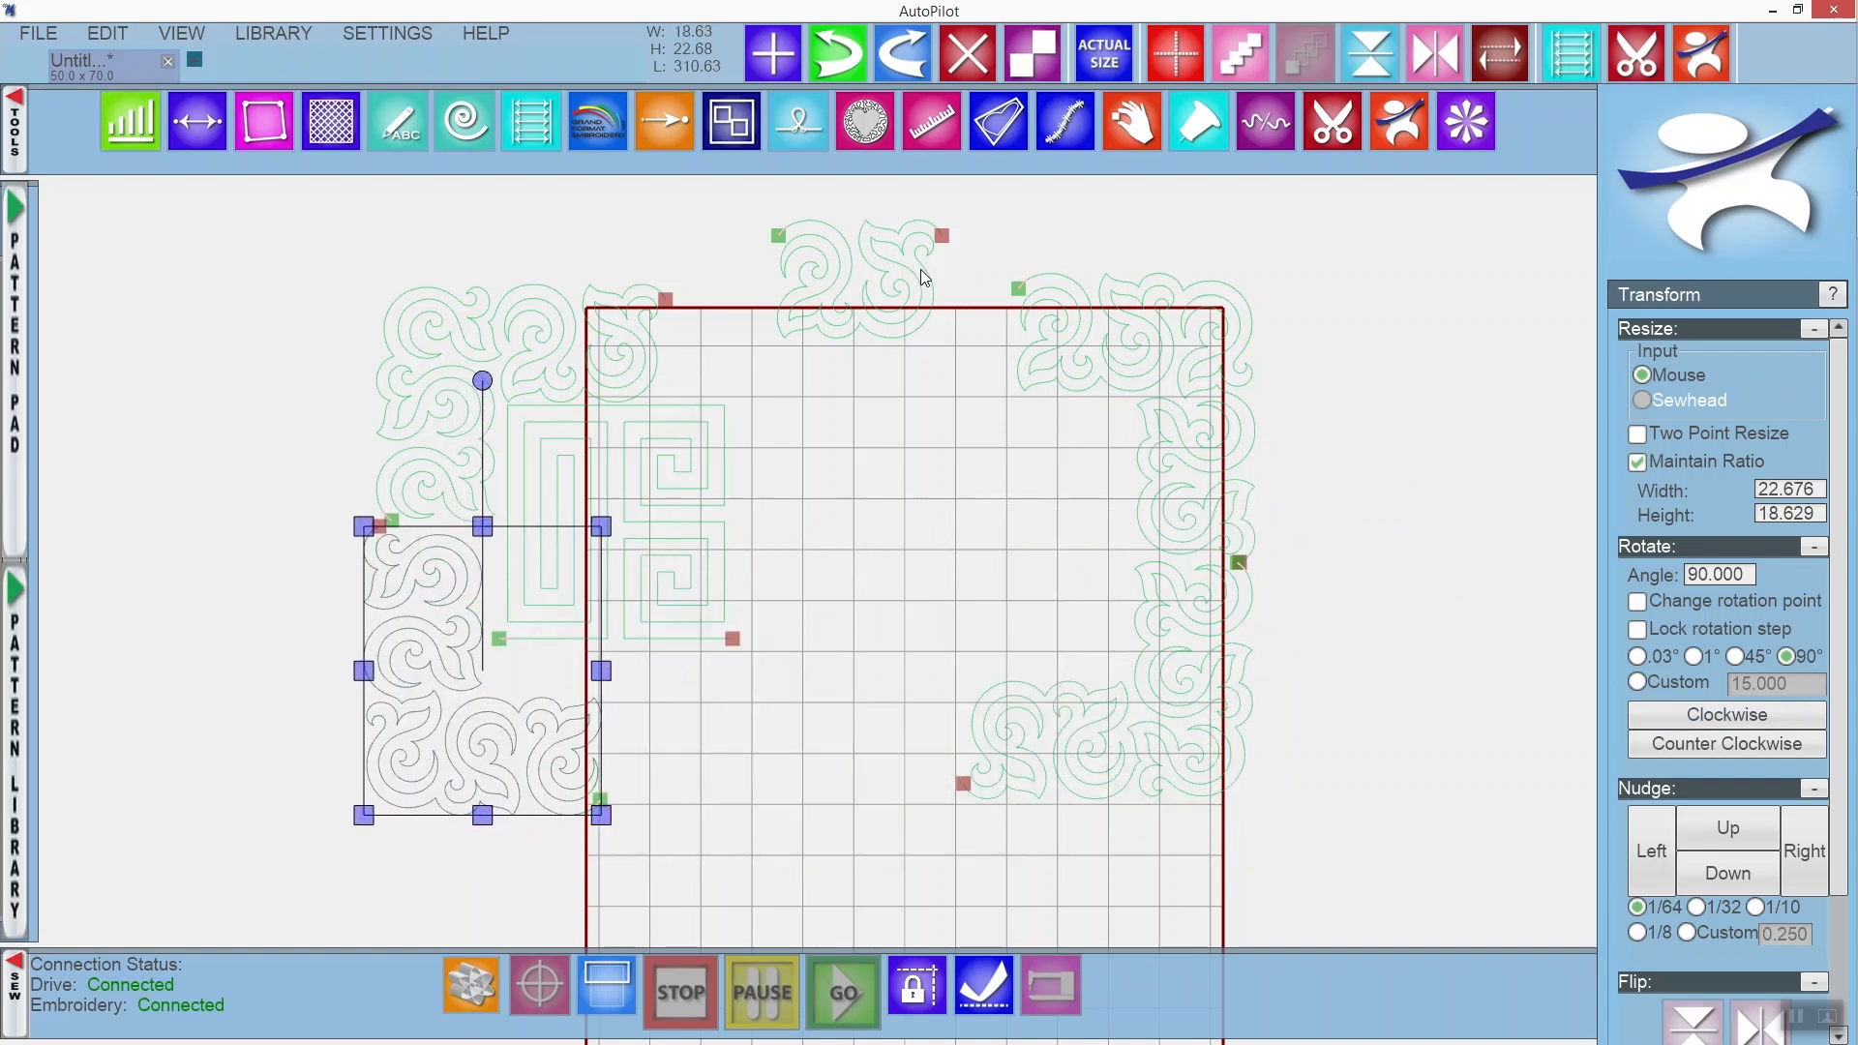
# Move the PRPANTO61 border beside the upper-left corner pattern and shift both right-side corner patterns farther outward.
pyautogui.click(924, 276)
pyautogui.moveTo(877, 277); pyautogui.dragTo(789, 339)
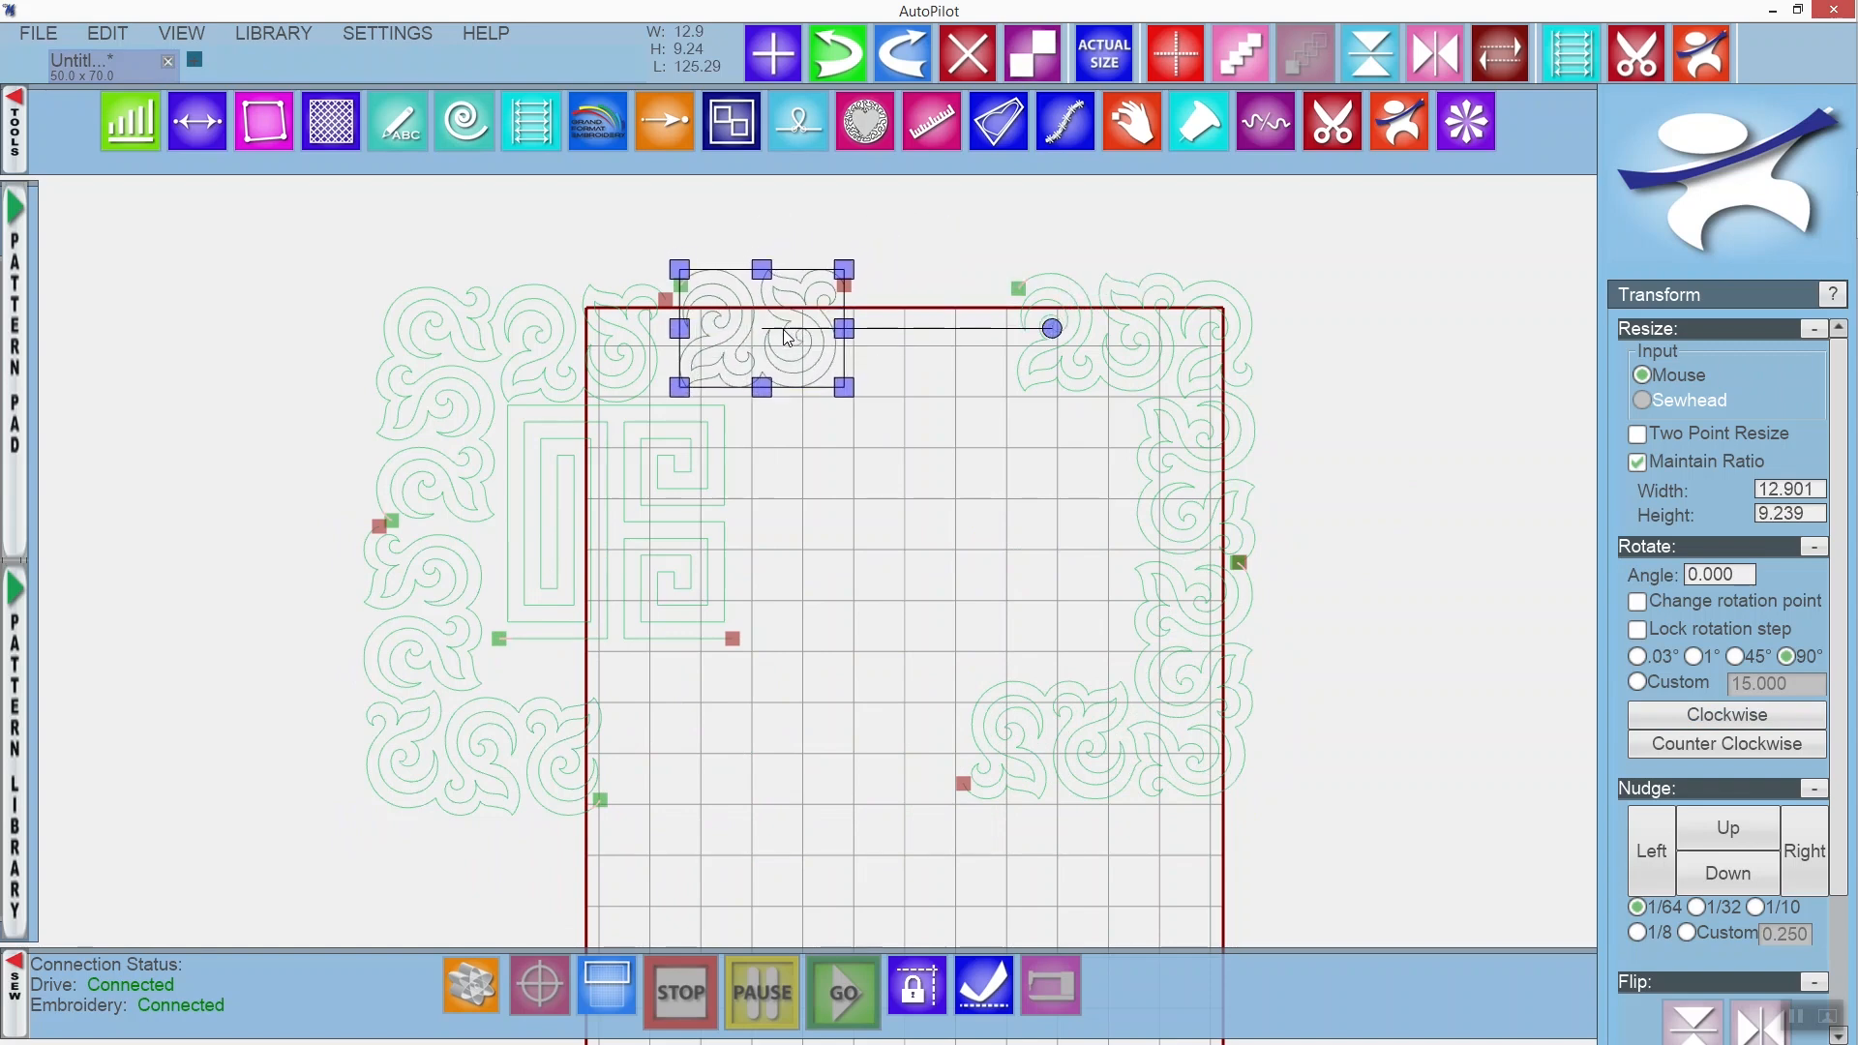
pyautogui.click(1188, 382)
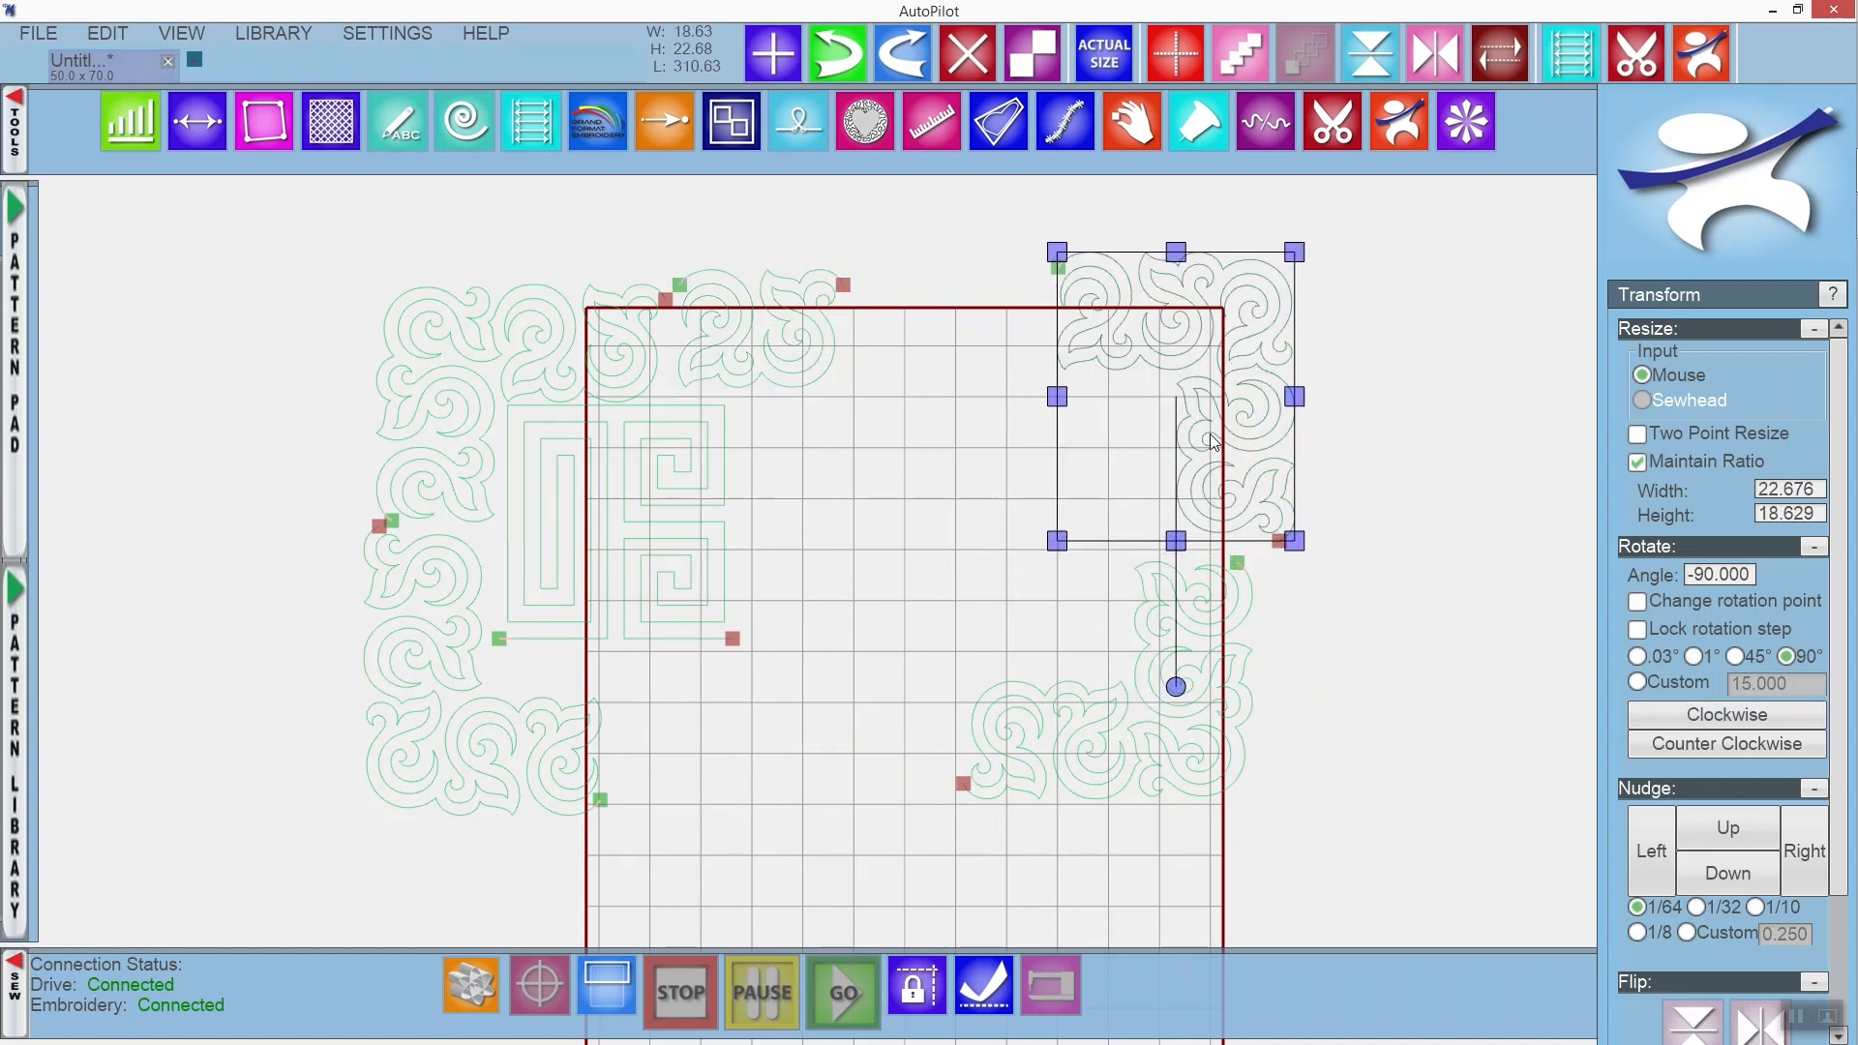
pyautogui.click(1210, 688)
pyautogui.moveTo(1210, 688); pyautogui.dragTo(1272, 695)
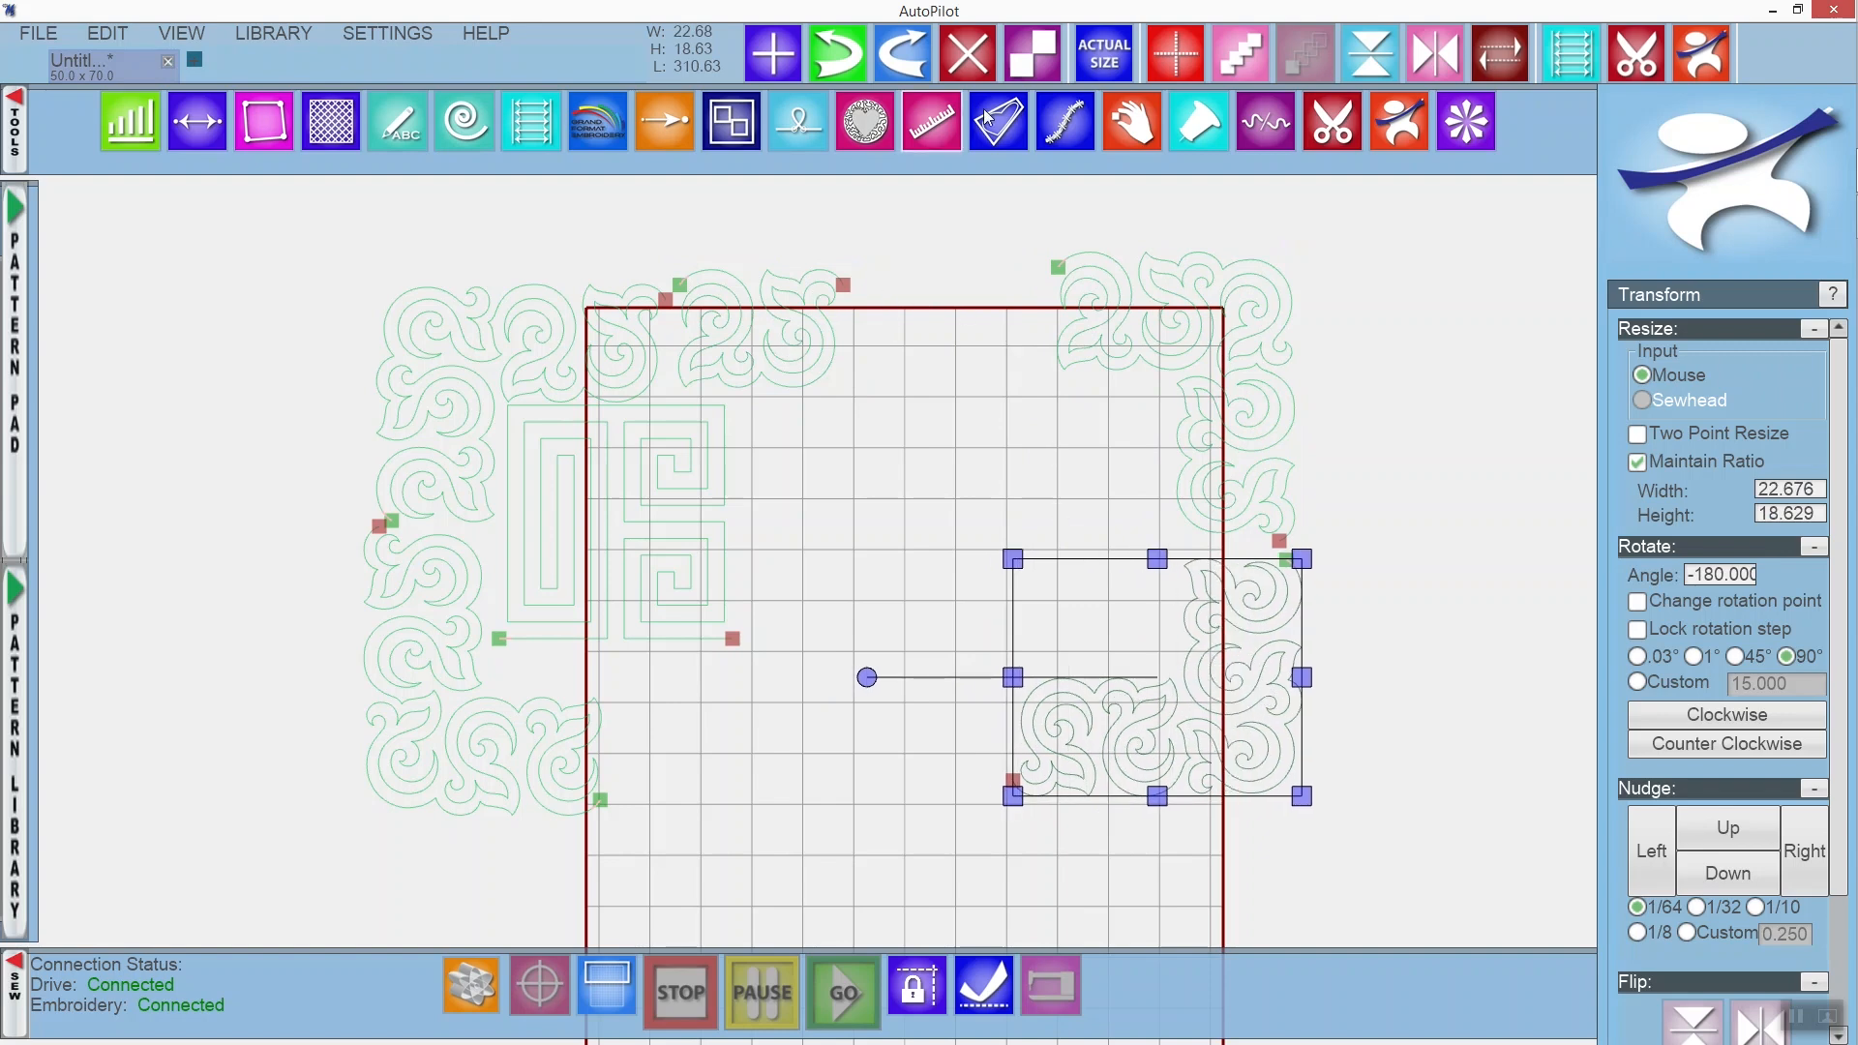
# Repeat the PRPANTO61 border along the top edge until the row has three repeats.
pyautogui.click(1239, 43)
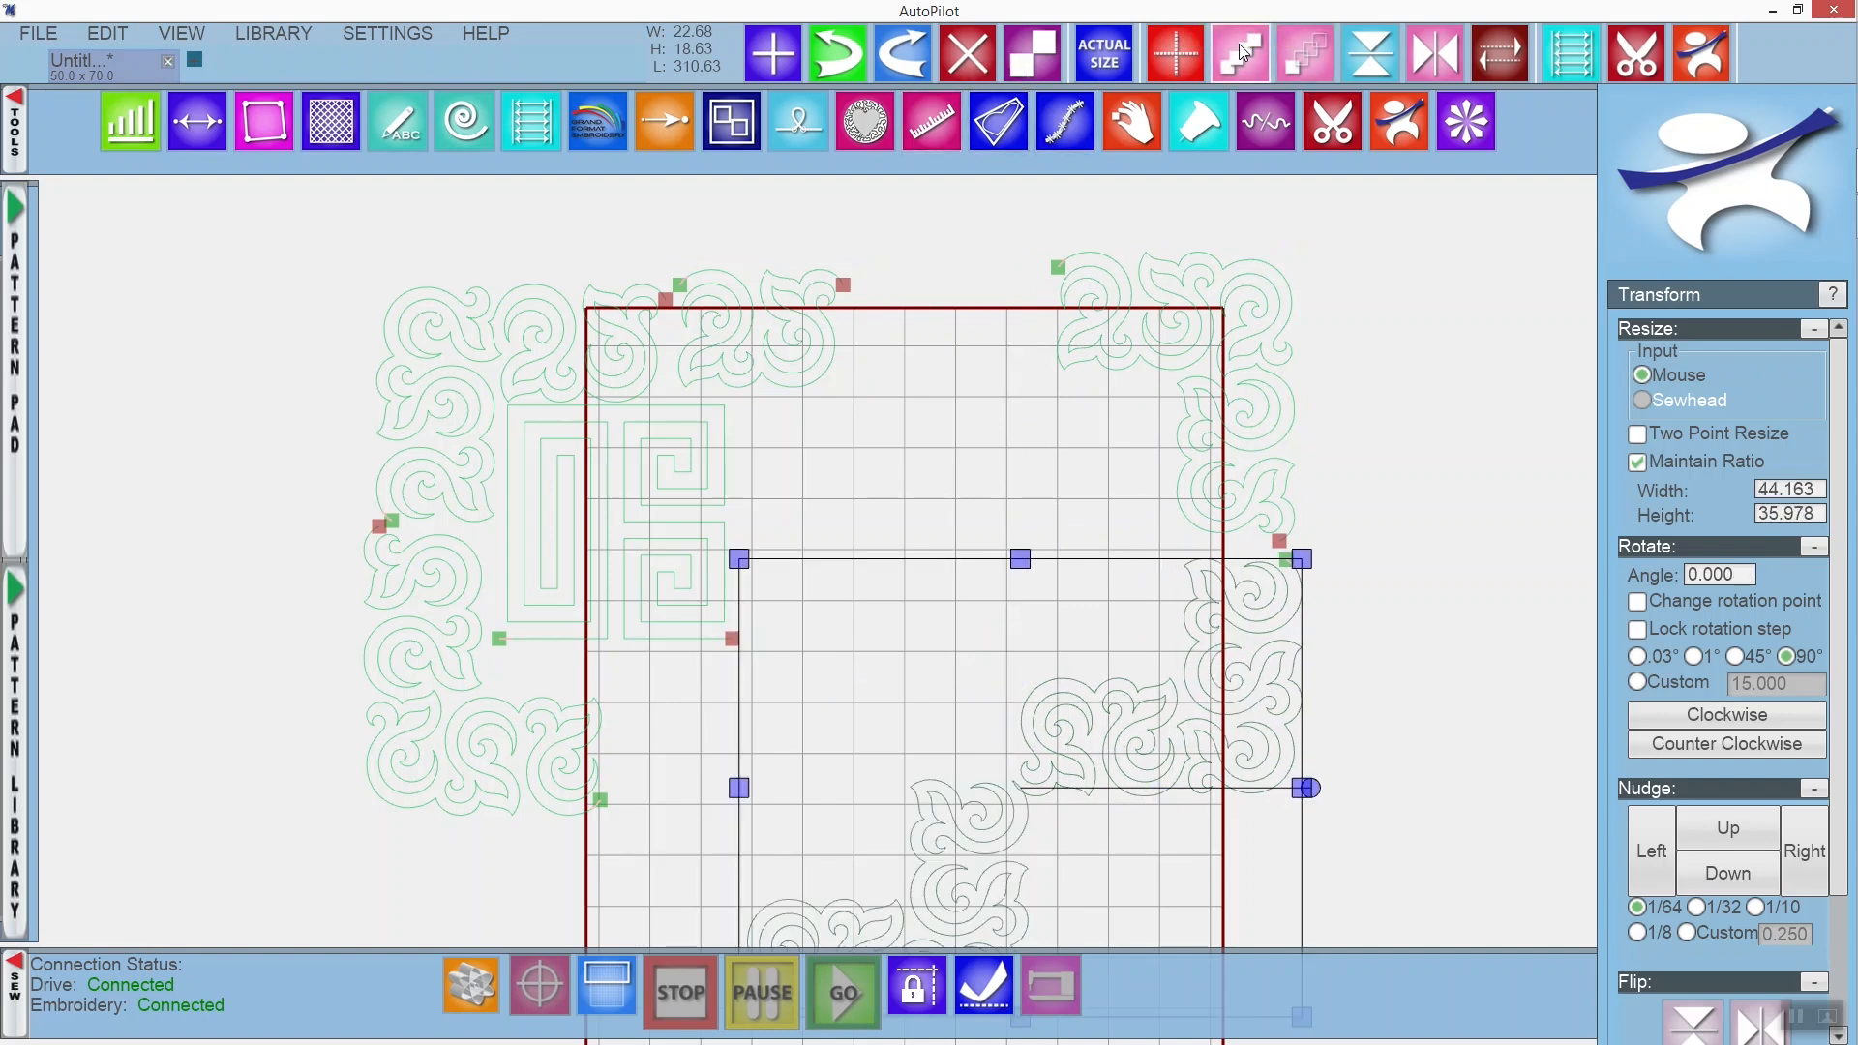
pyautogui.click(831, 66)
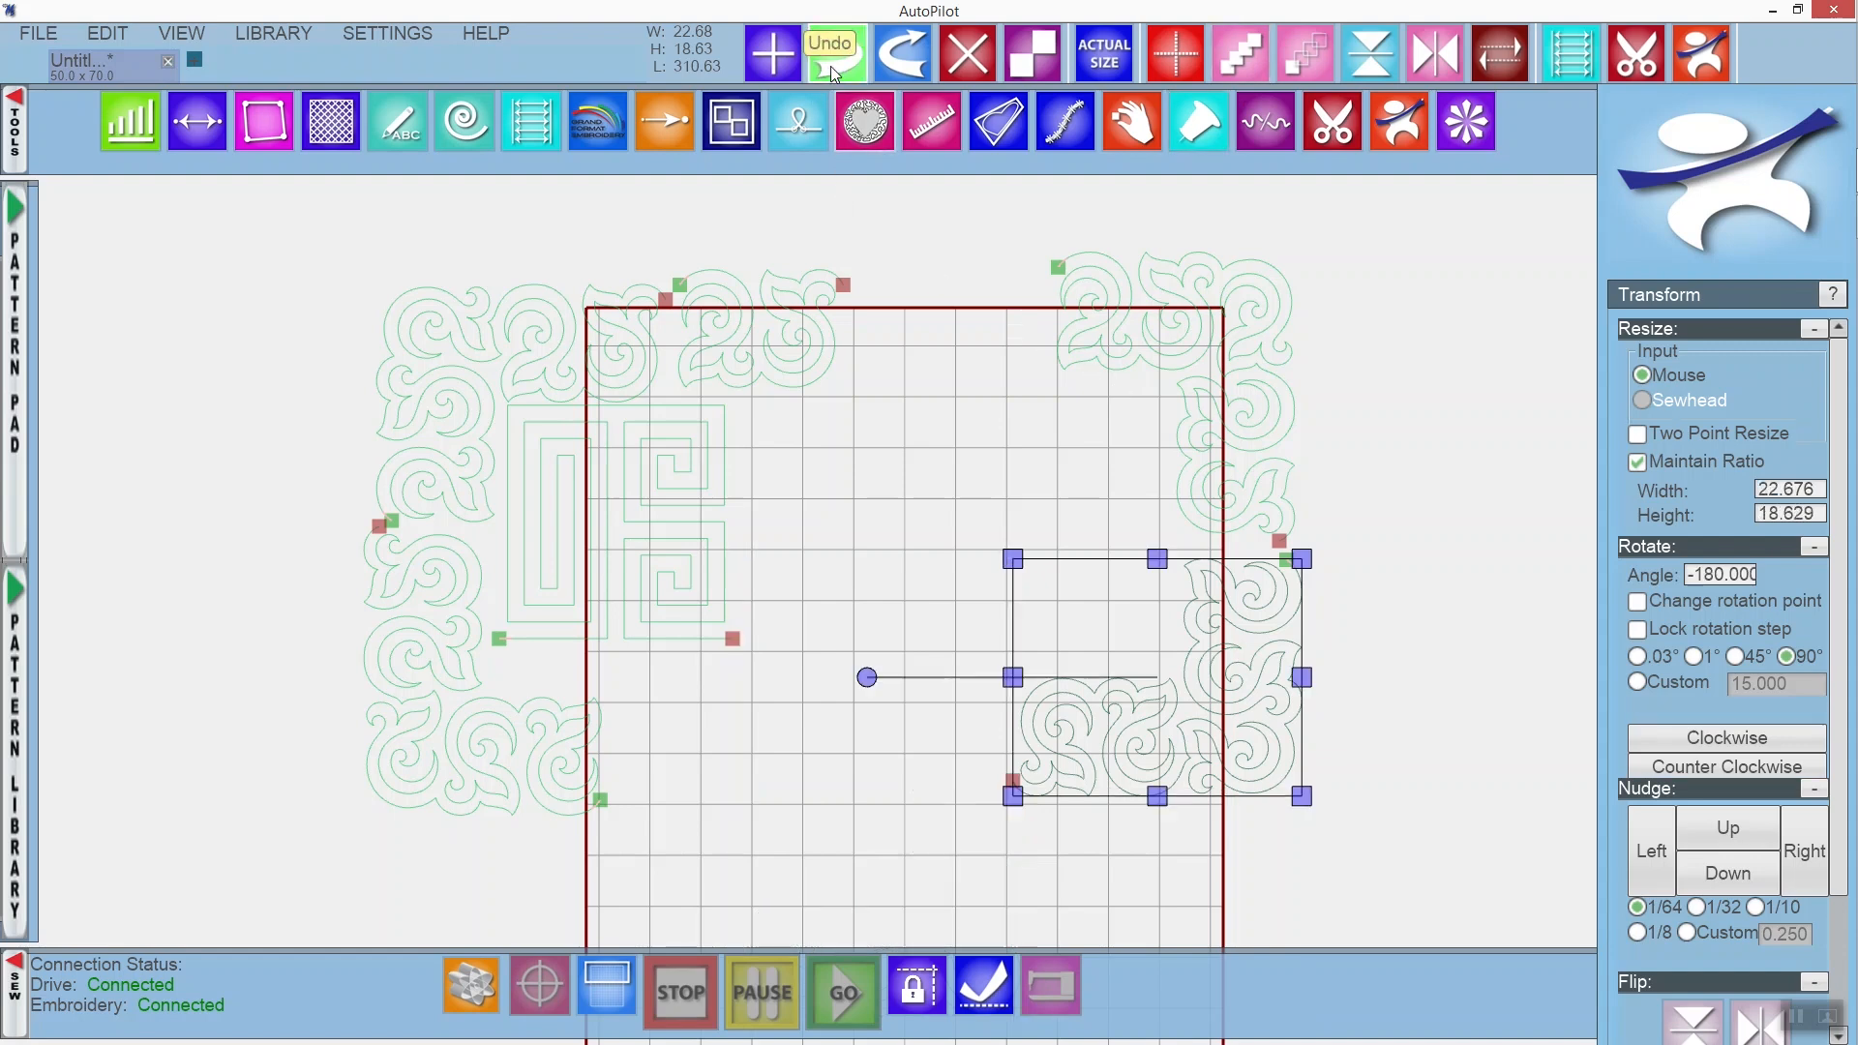
pyautogui.click(775, 351)
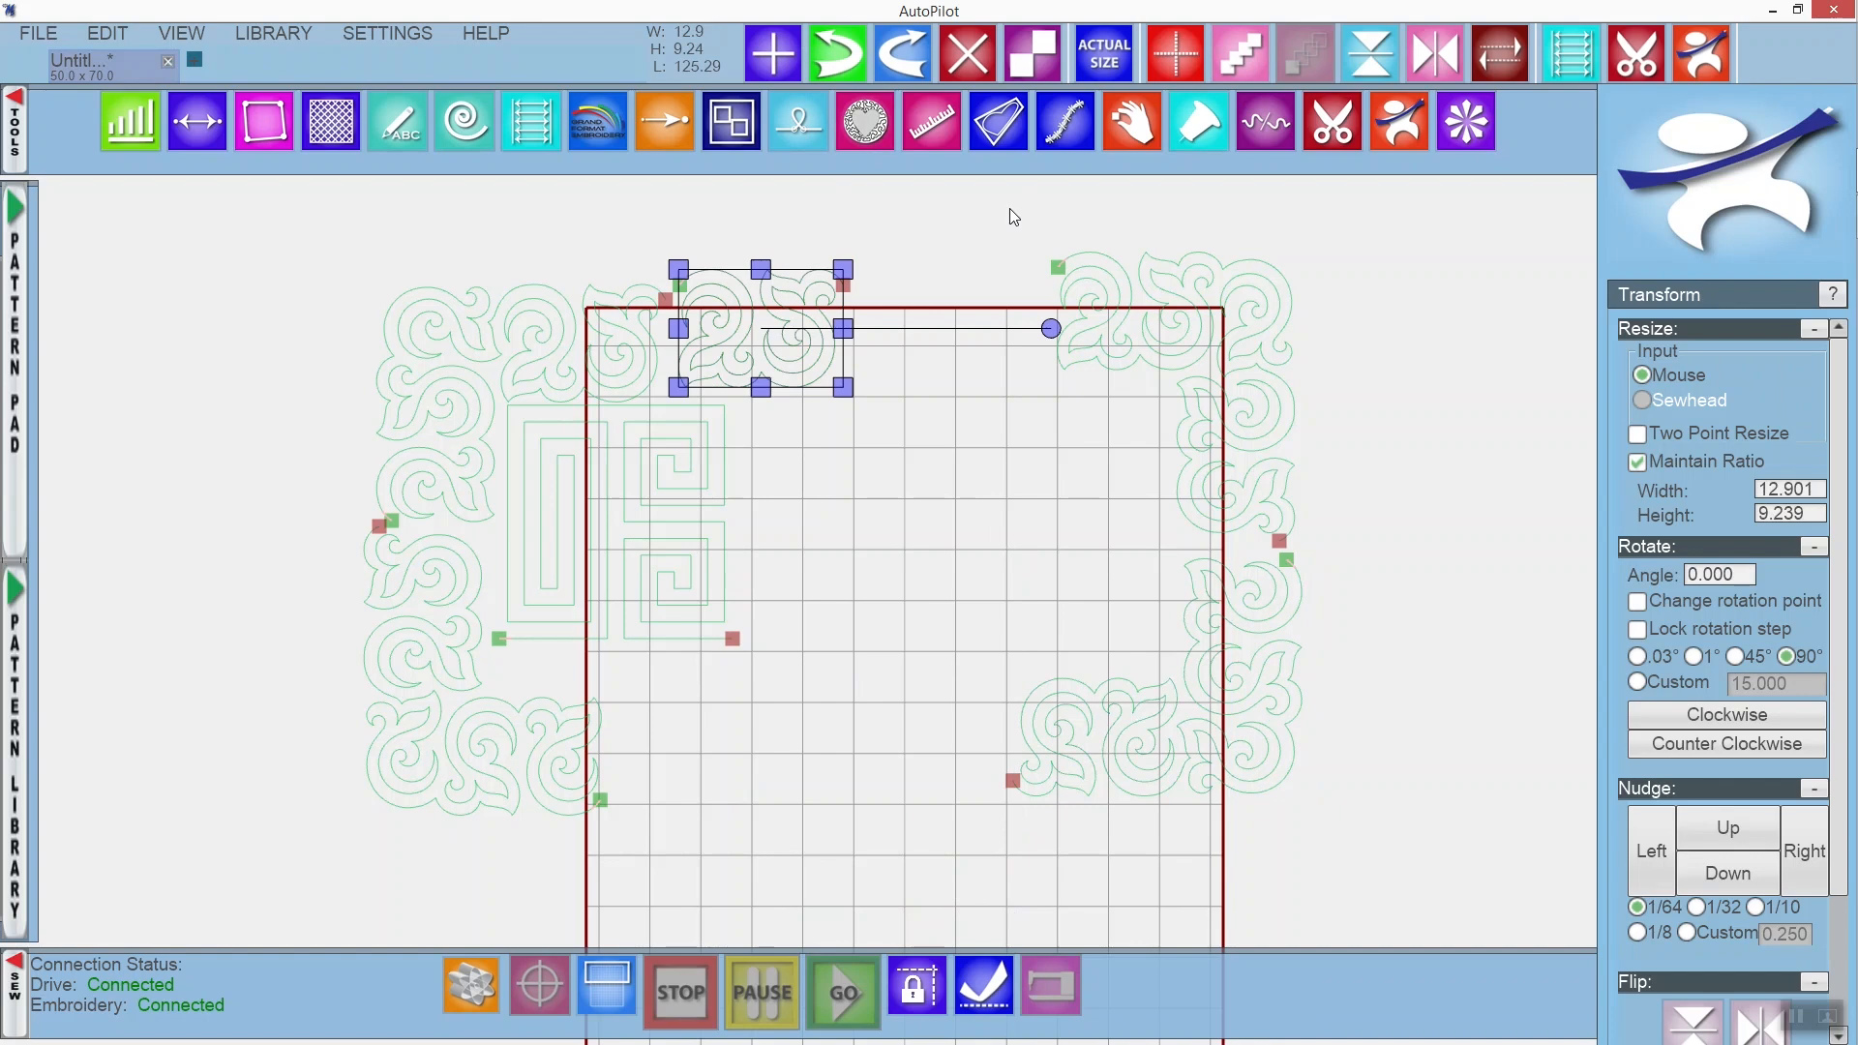
pyautogui.click(1241, 55)
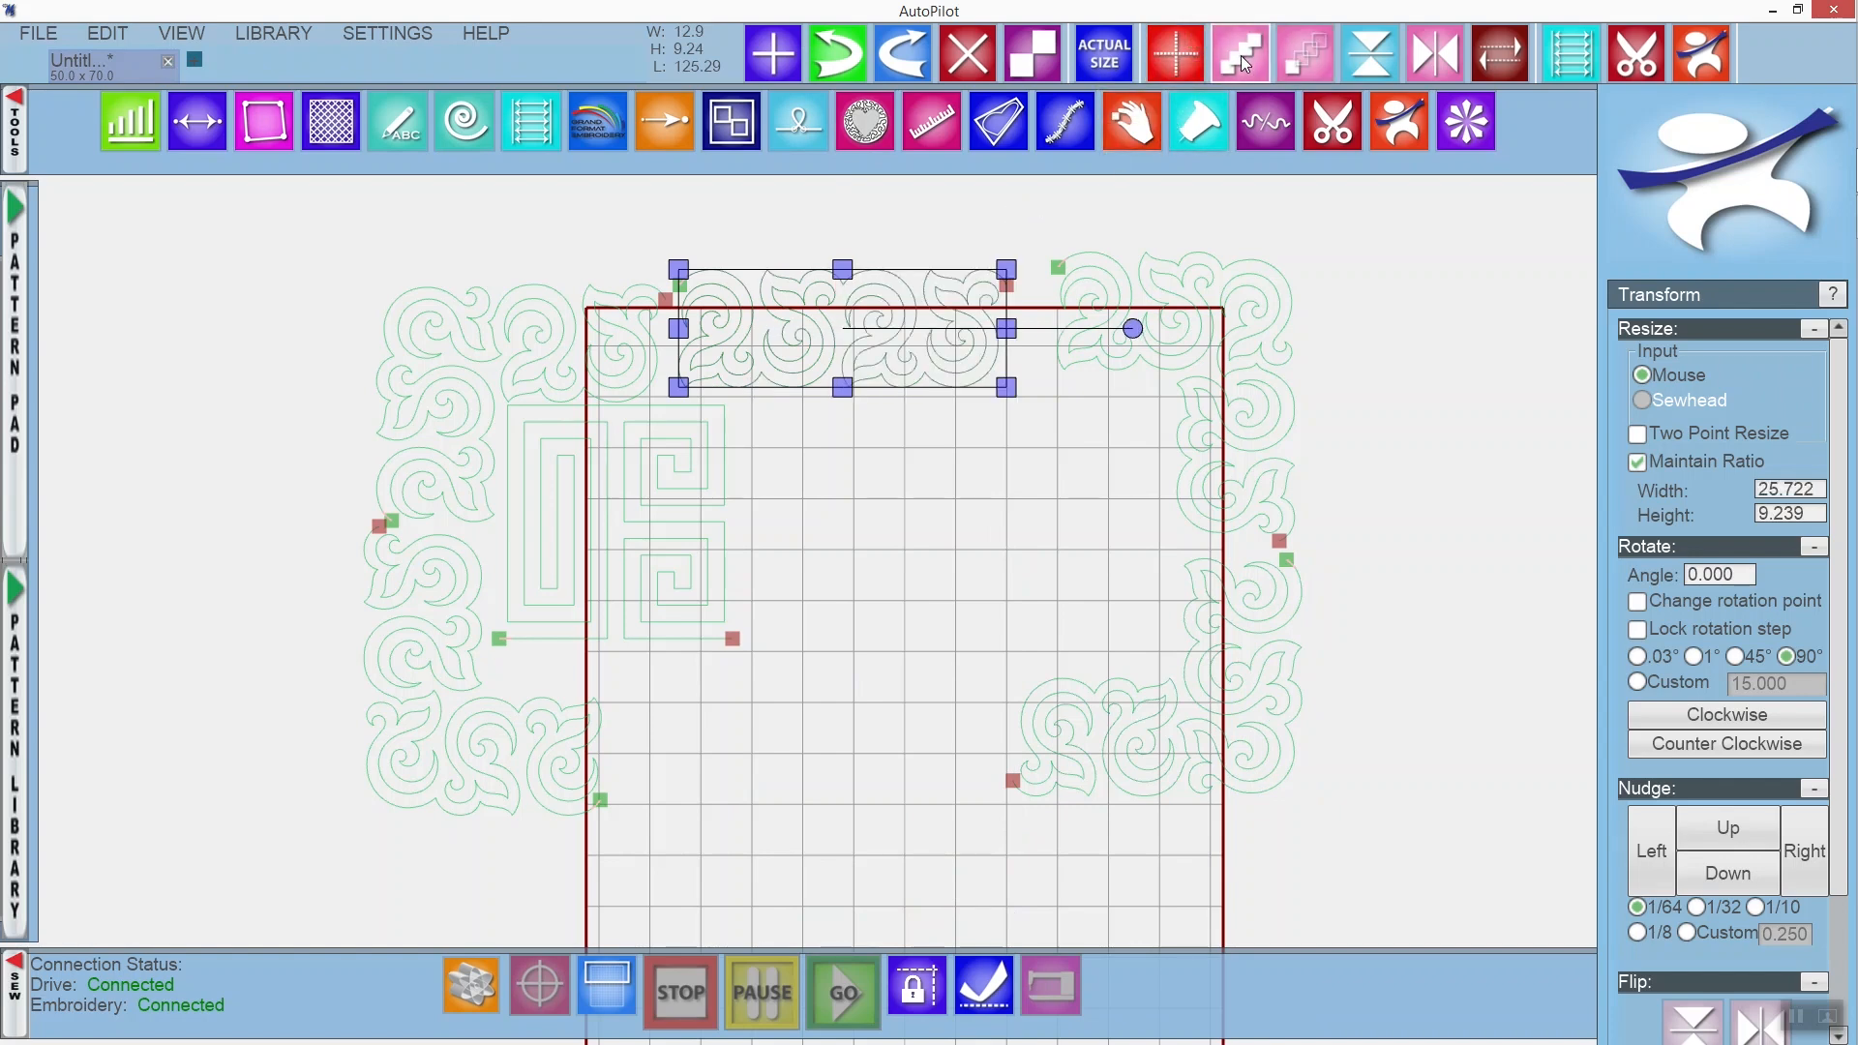
pyautogui.click(1240, 55)
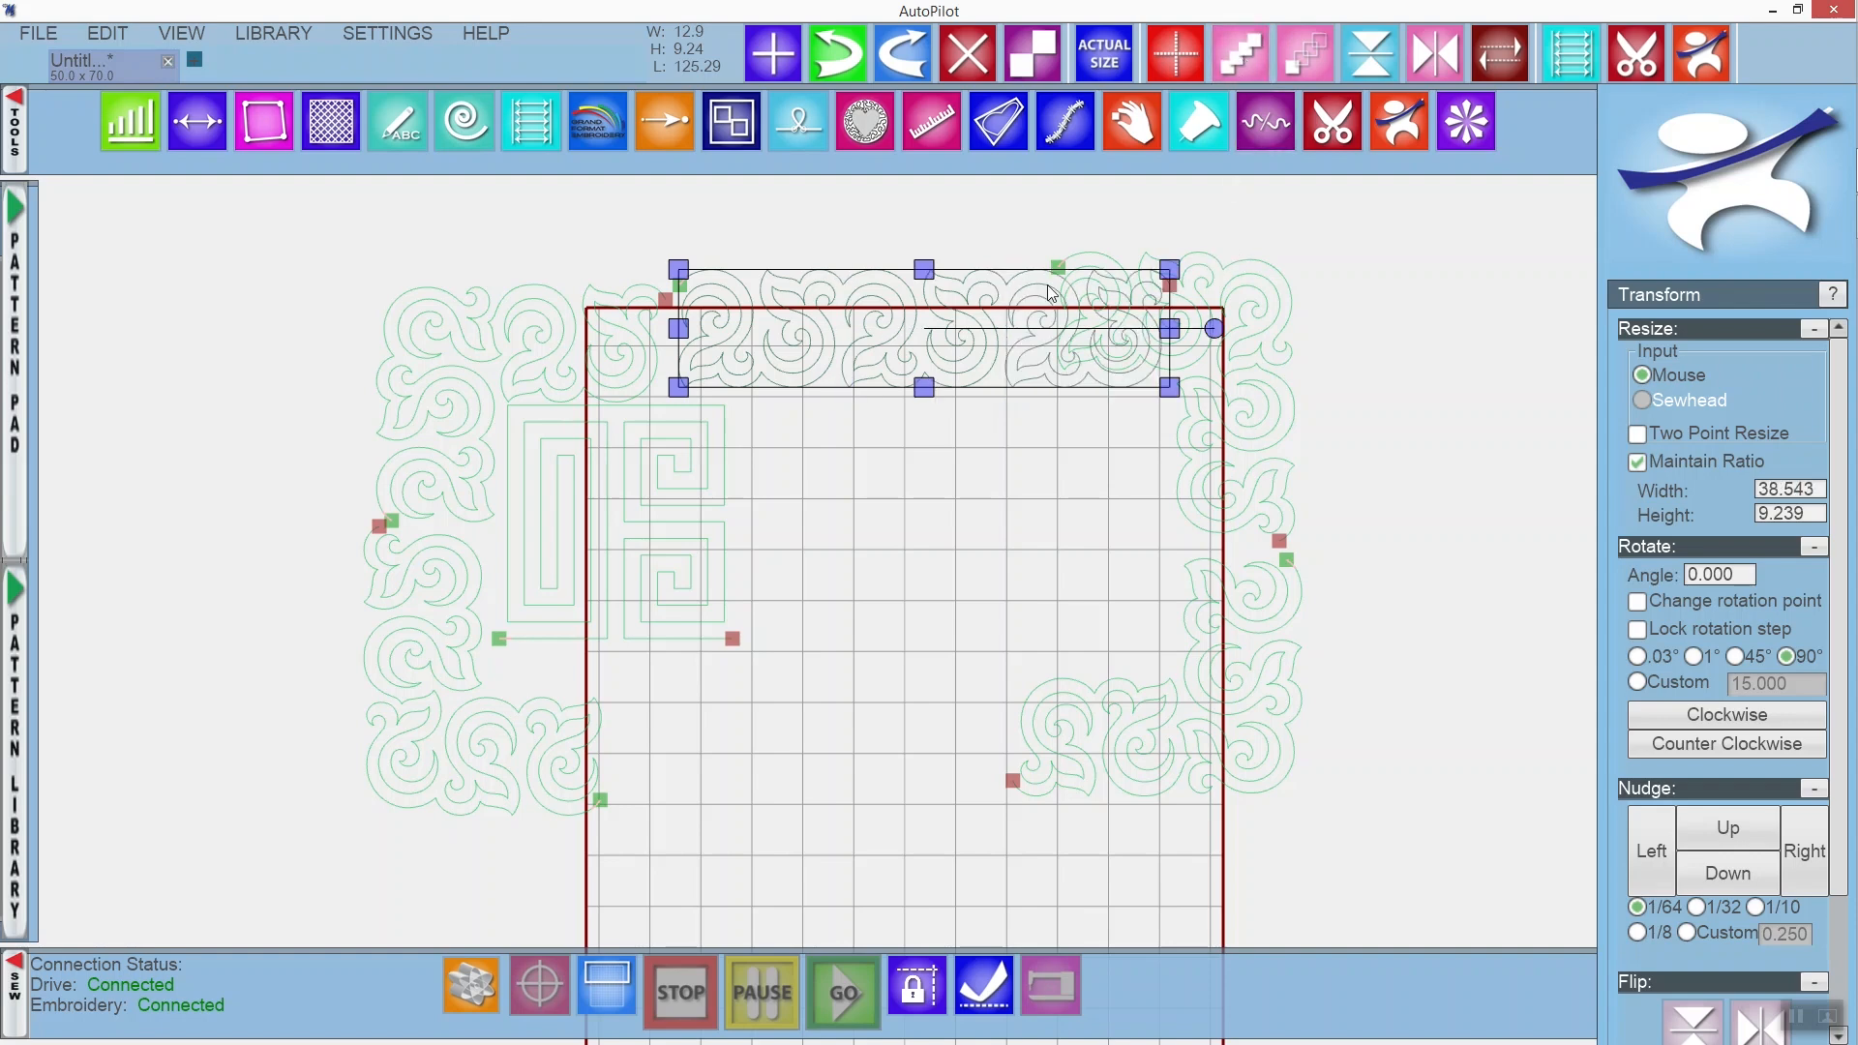
# Duplicate the top border row, rotate the copy 180° and place it between the two lower corner patterns.
pyautogui.click(1038, 65)
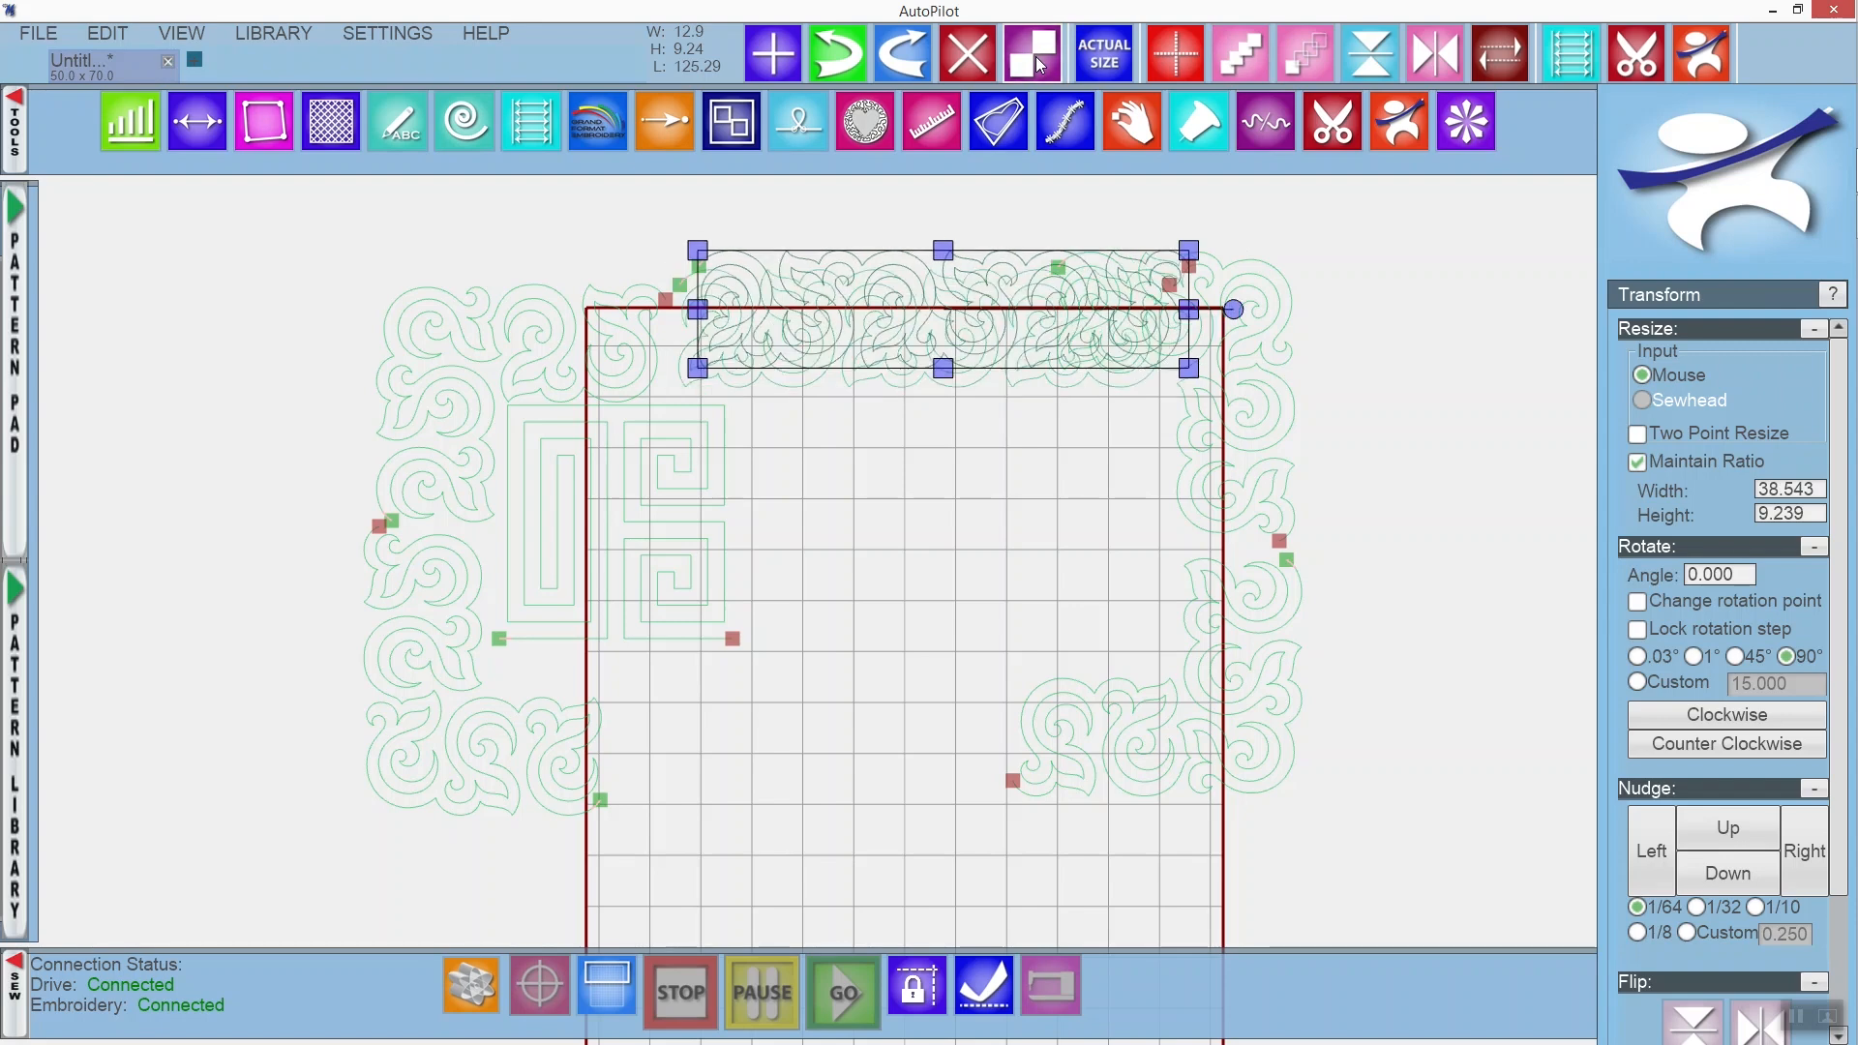
pyautogui.click(1746, 721)
pyautogui.click(1744, 718)
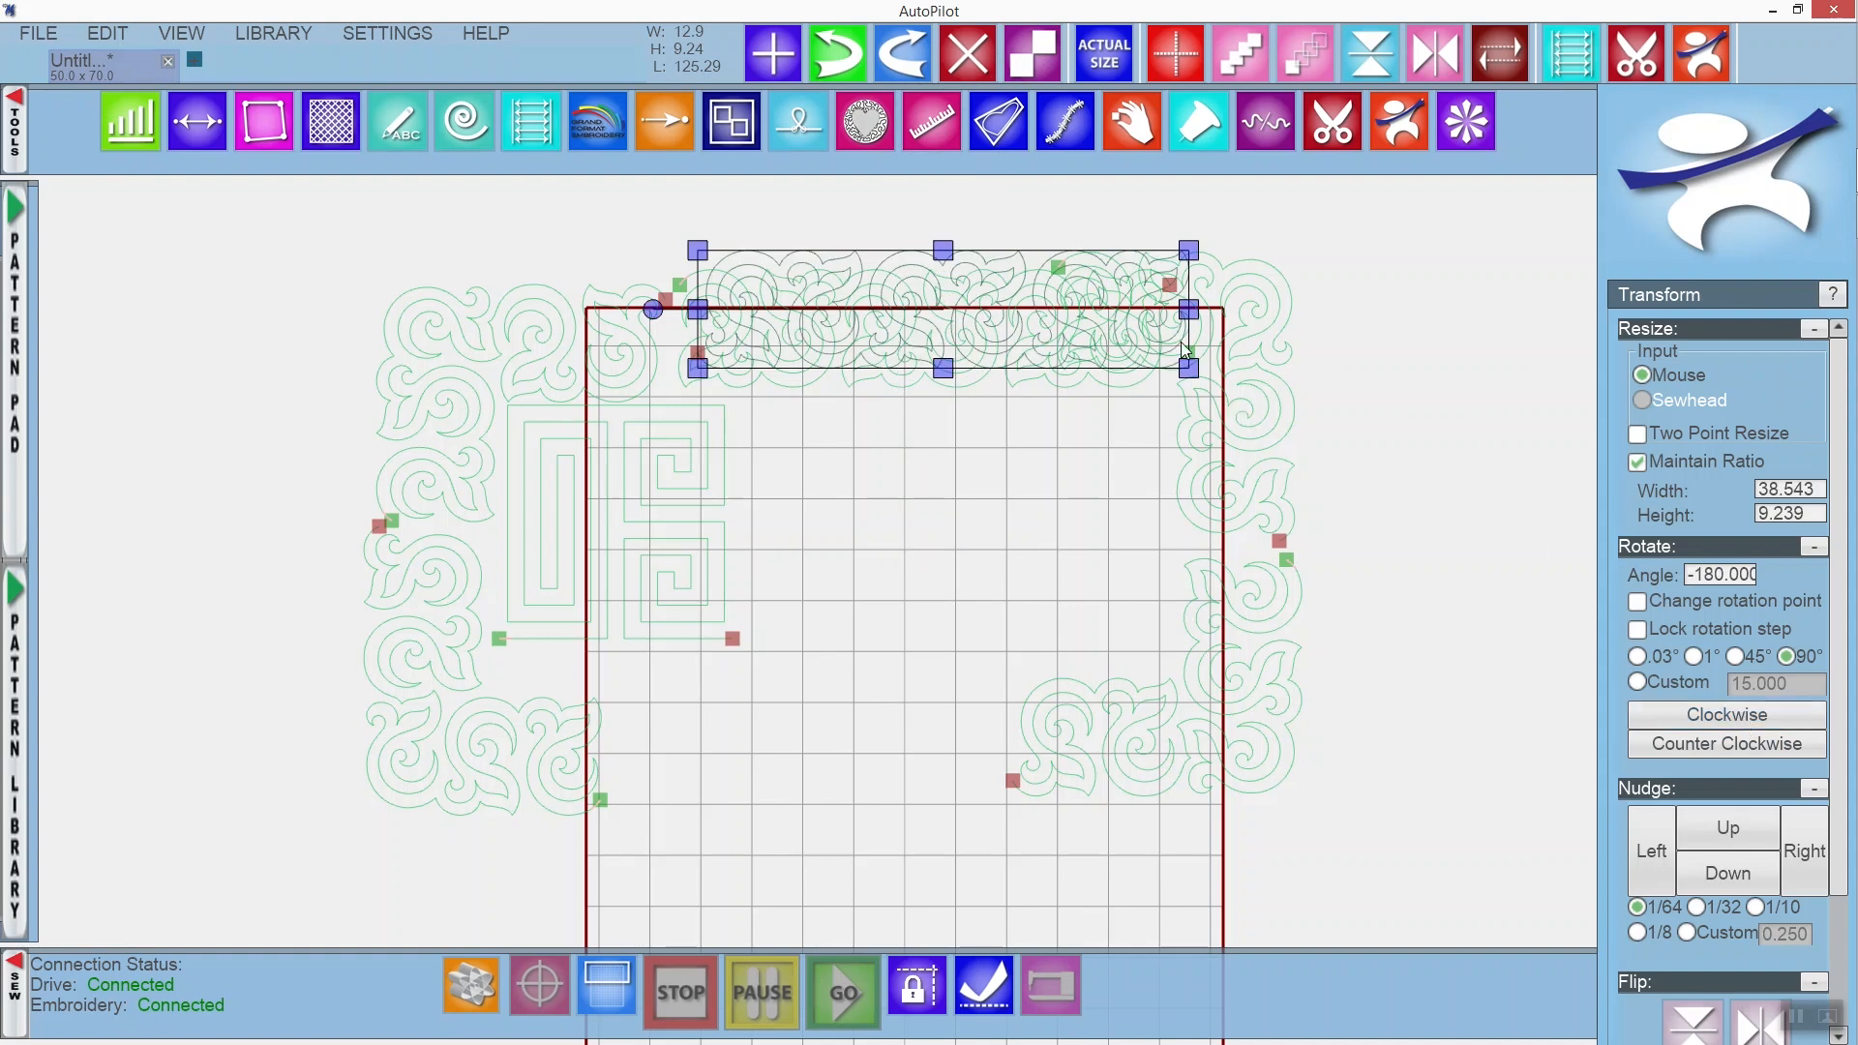
pyautogui.moveTo(990, 266); pyautogui.dragTo(890, 700)
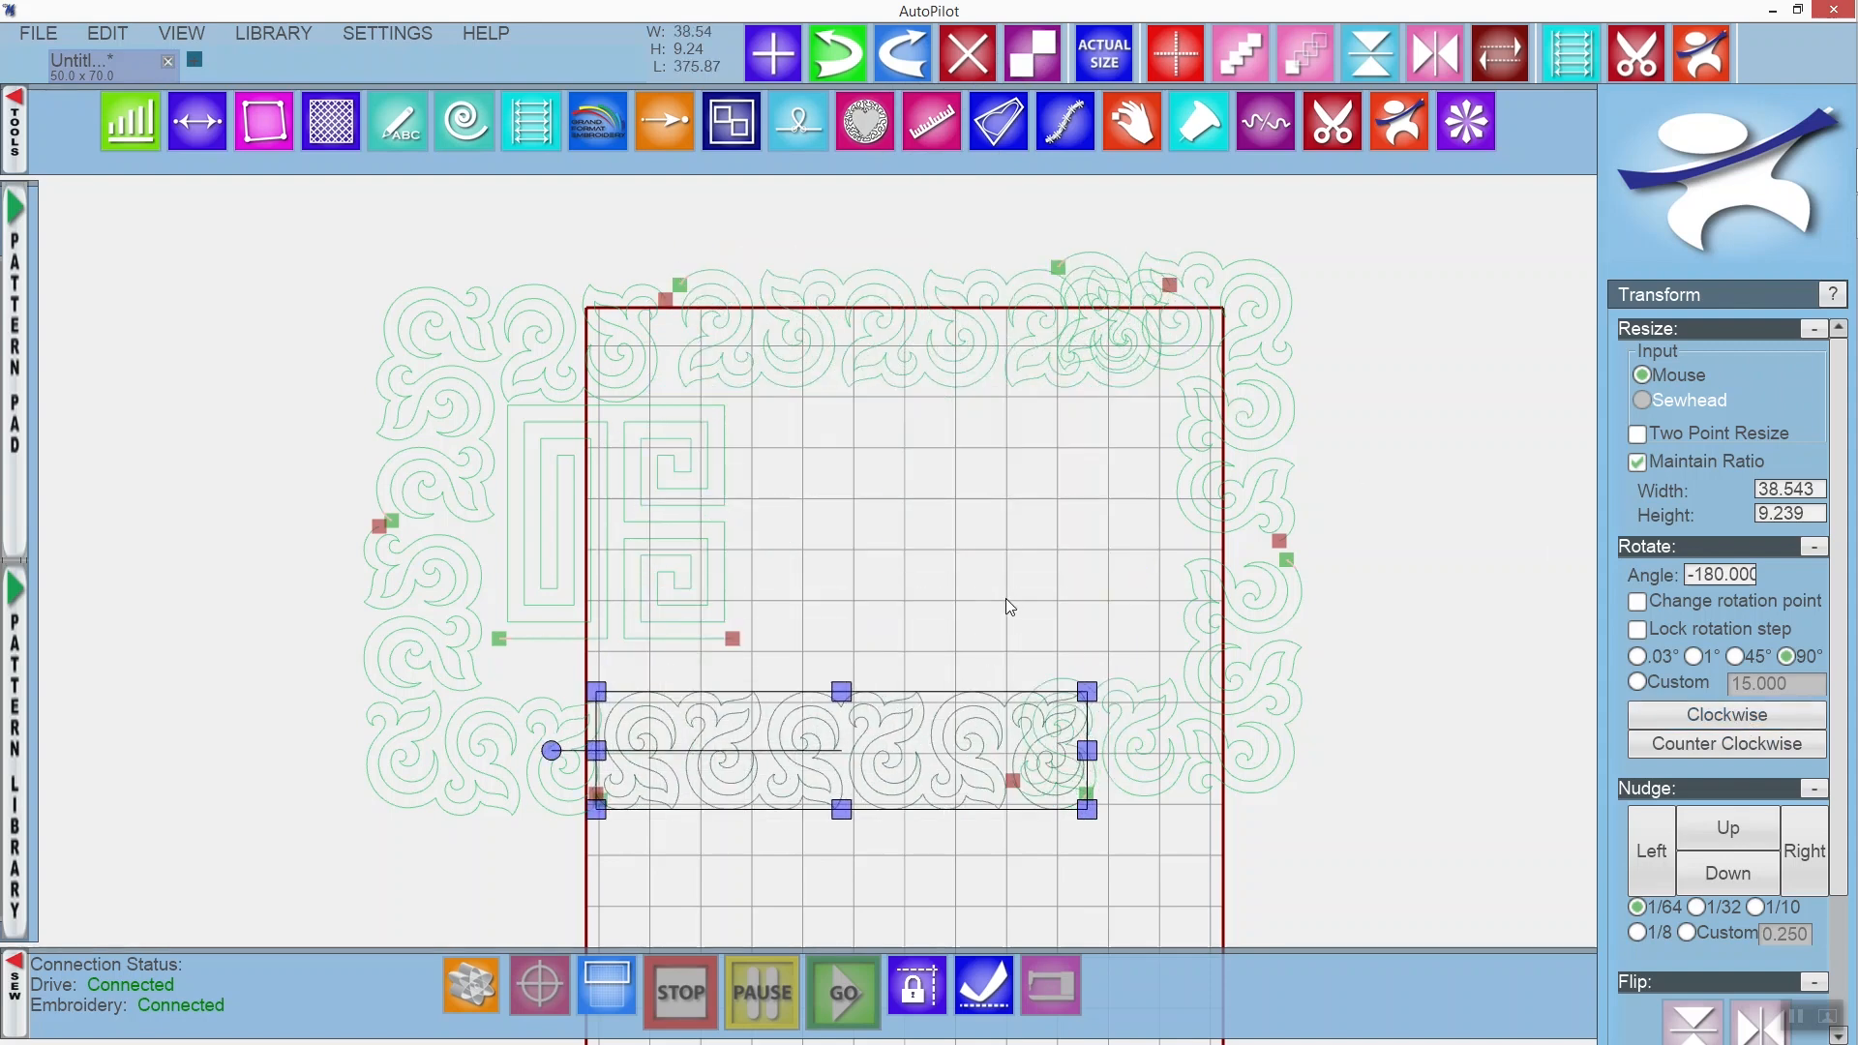
# Attach the corner and border patterns in order around the frame, from the upper-left corner to the lower-left corner, and accept the joined path.
pyautogui.click(499, 329)
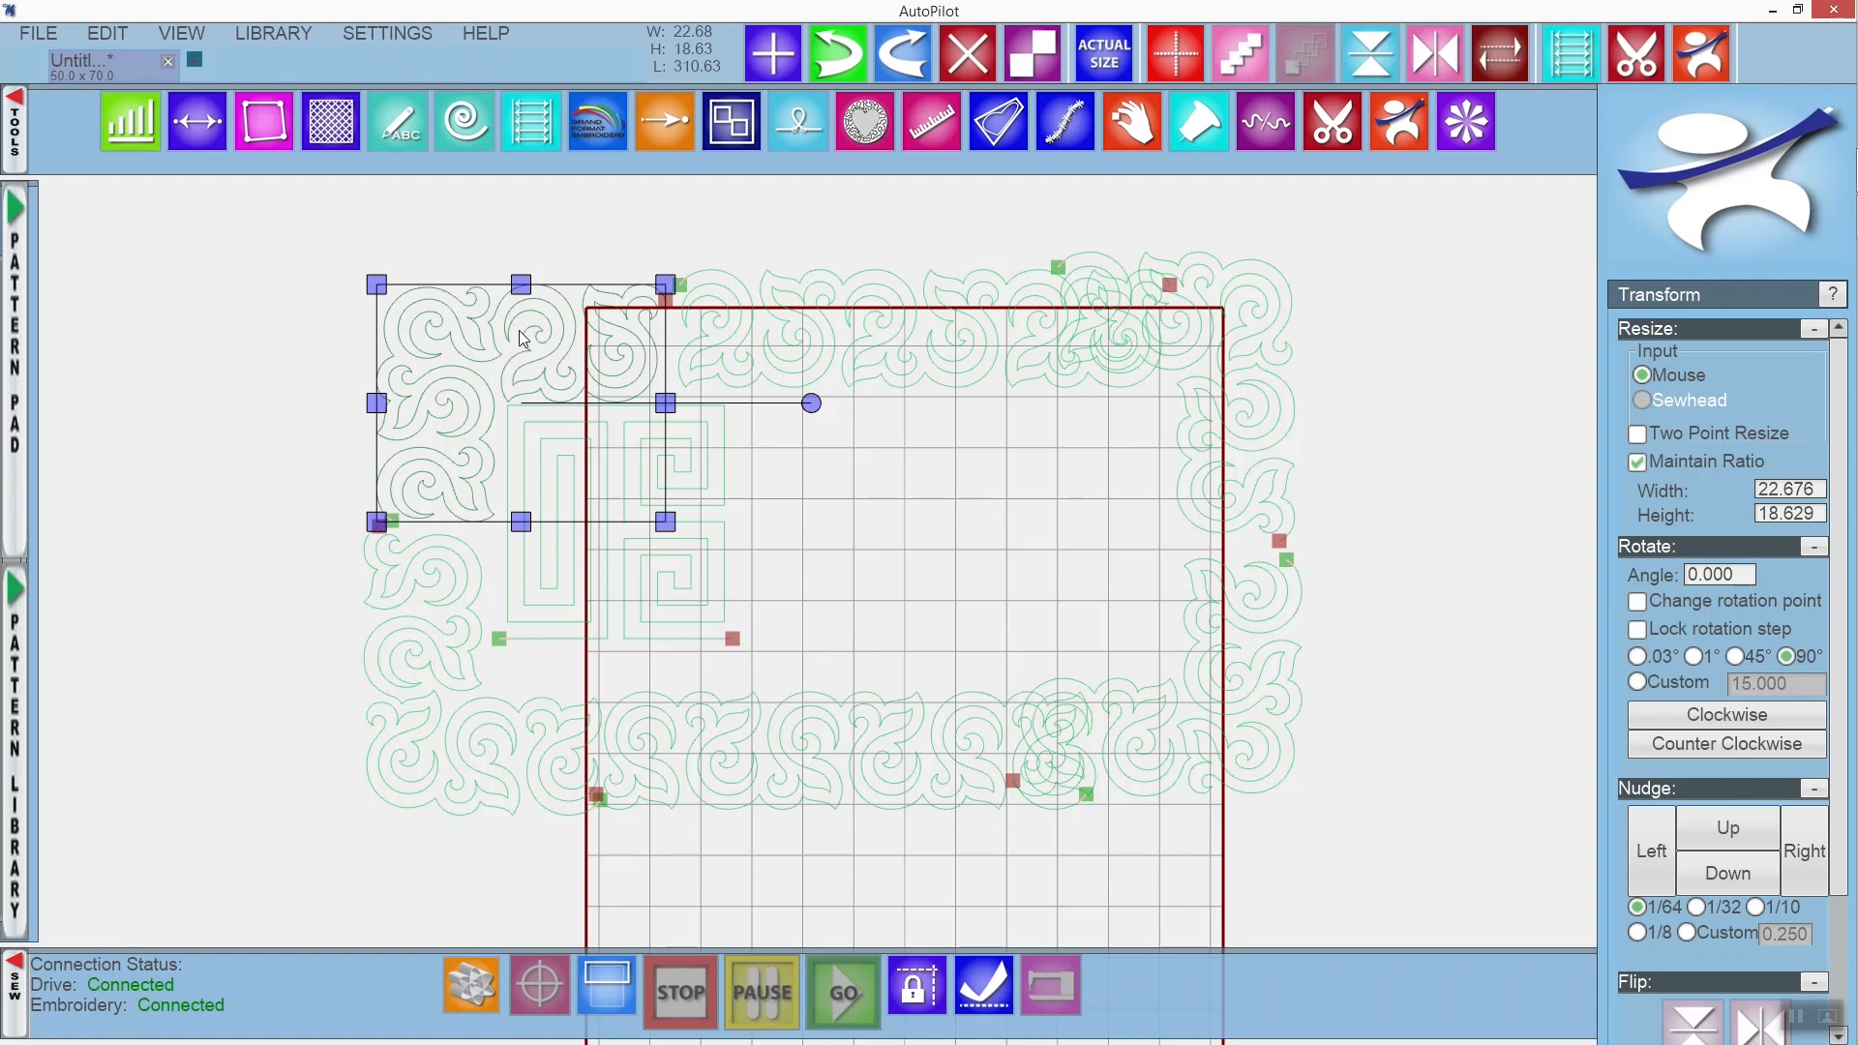
pyautogui.click(732, 129)
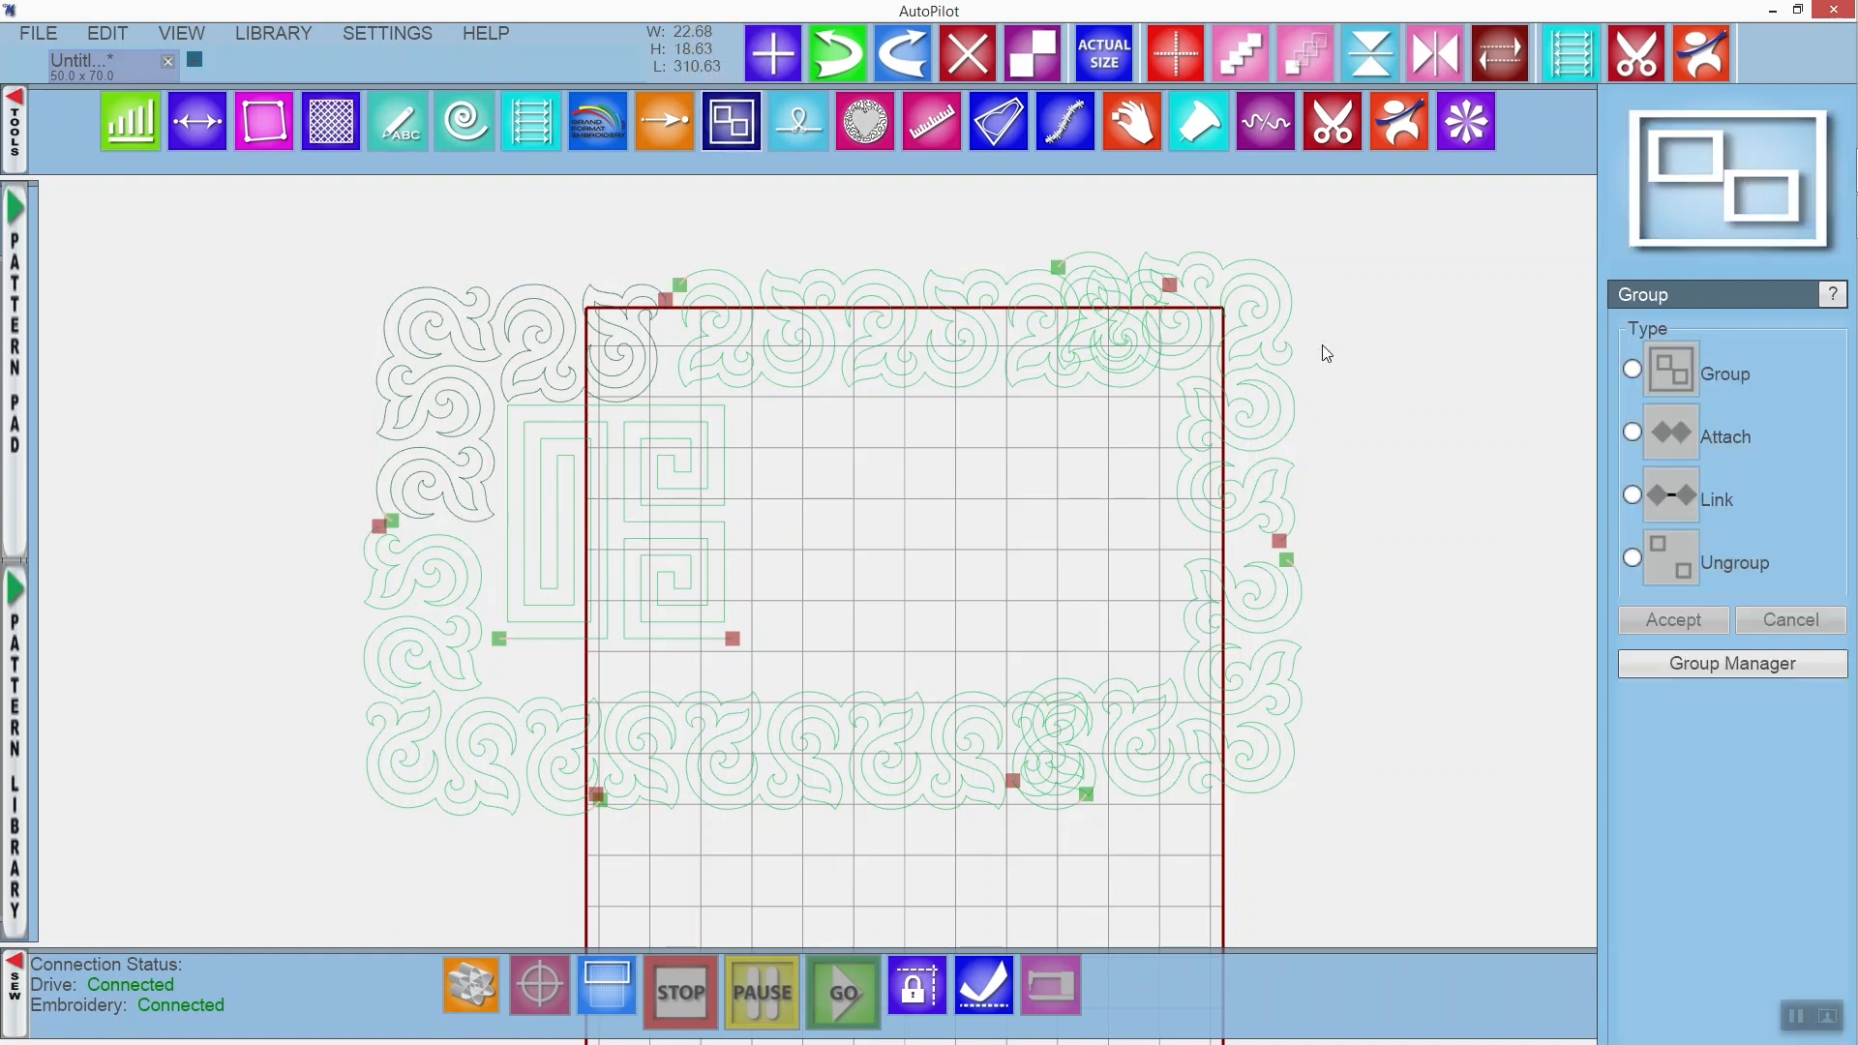
pyautogui.click(1631, 432)
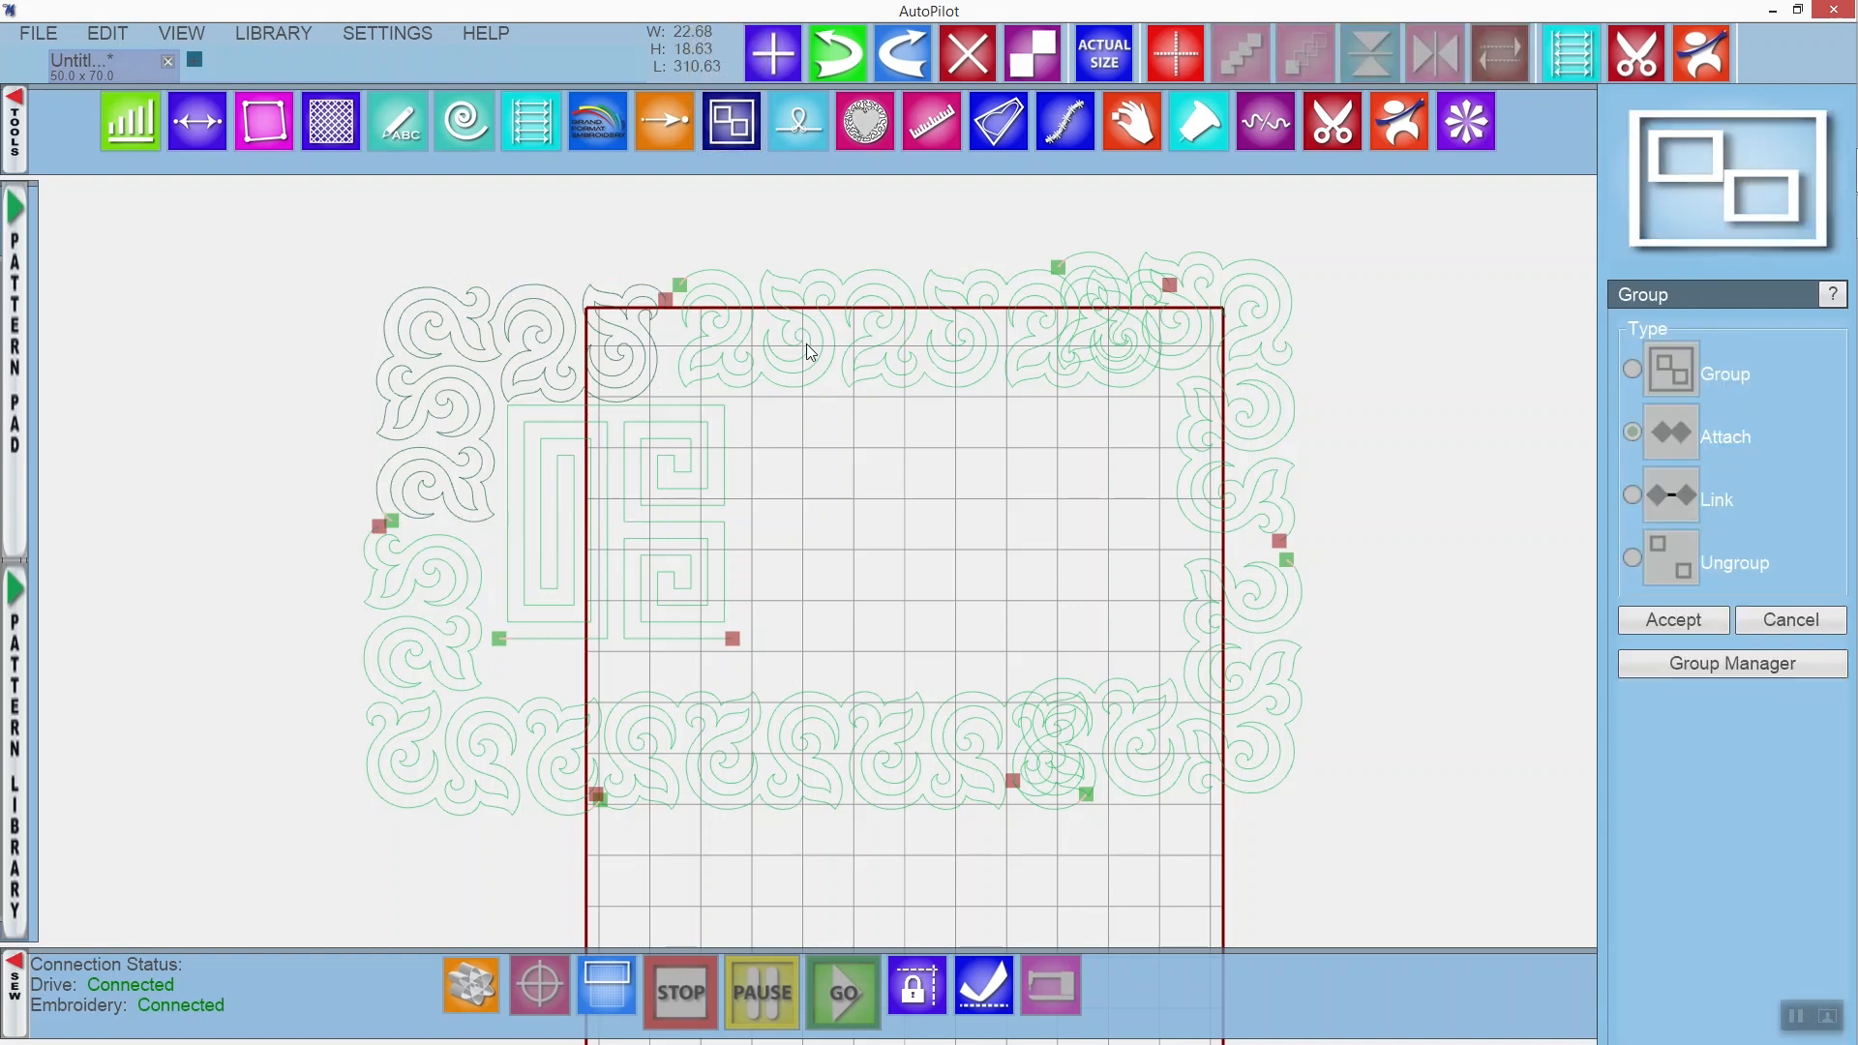
pyautogui.click(780, 327)
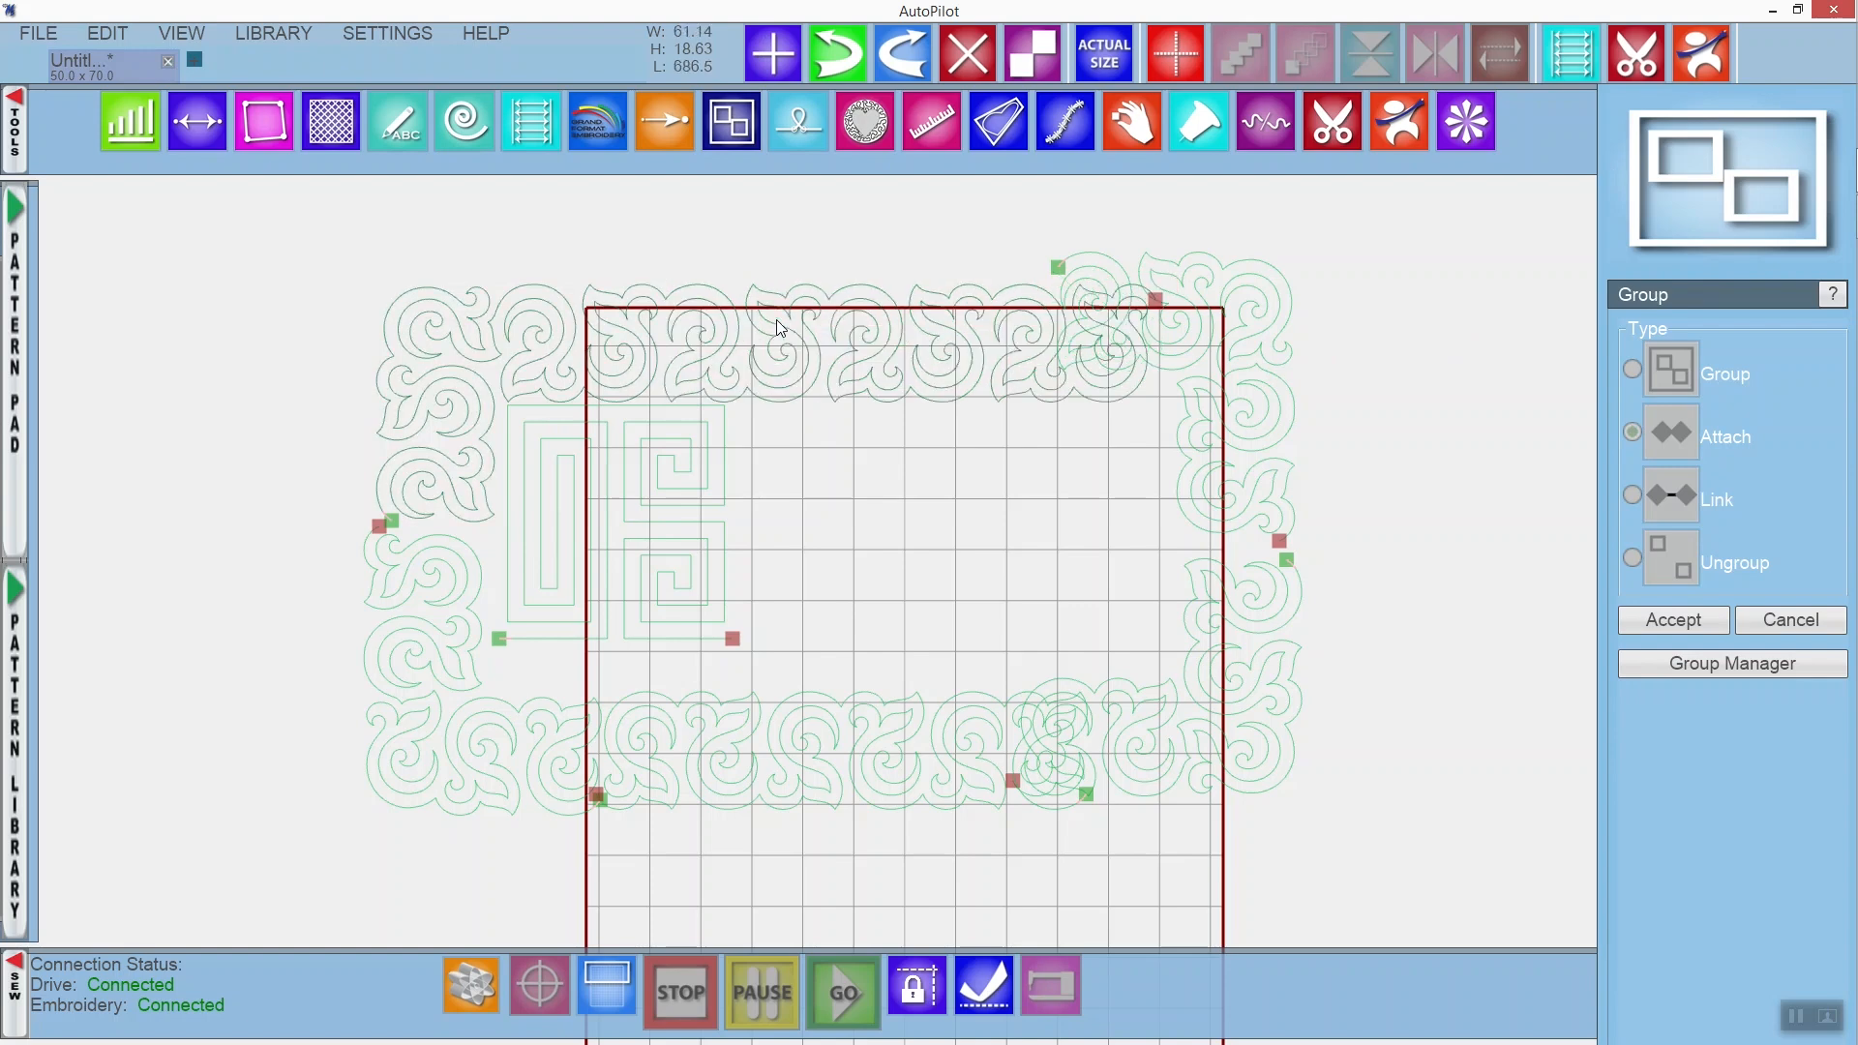
pyautogui.click(1221, 302)
pyautogui.click(1295, 709)
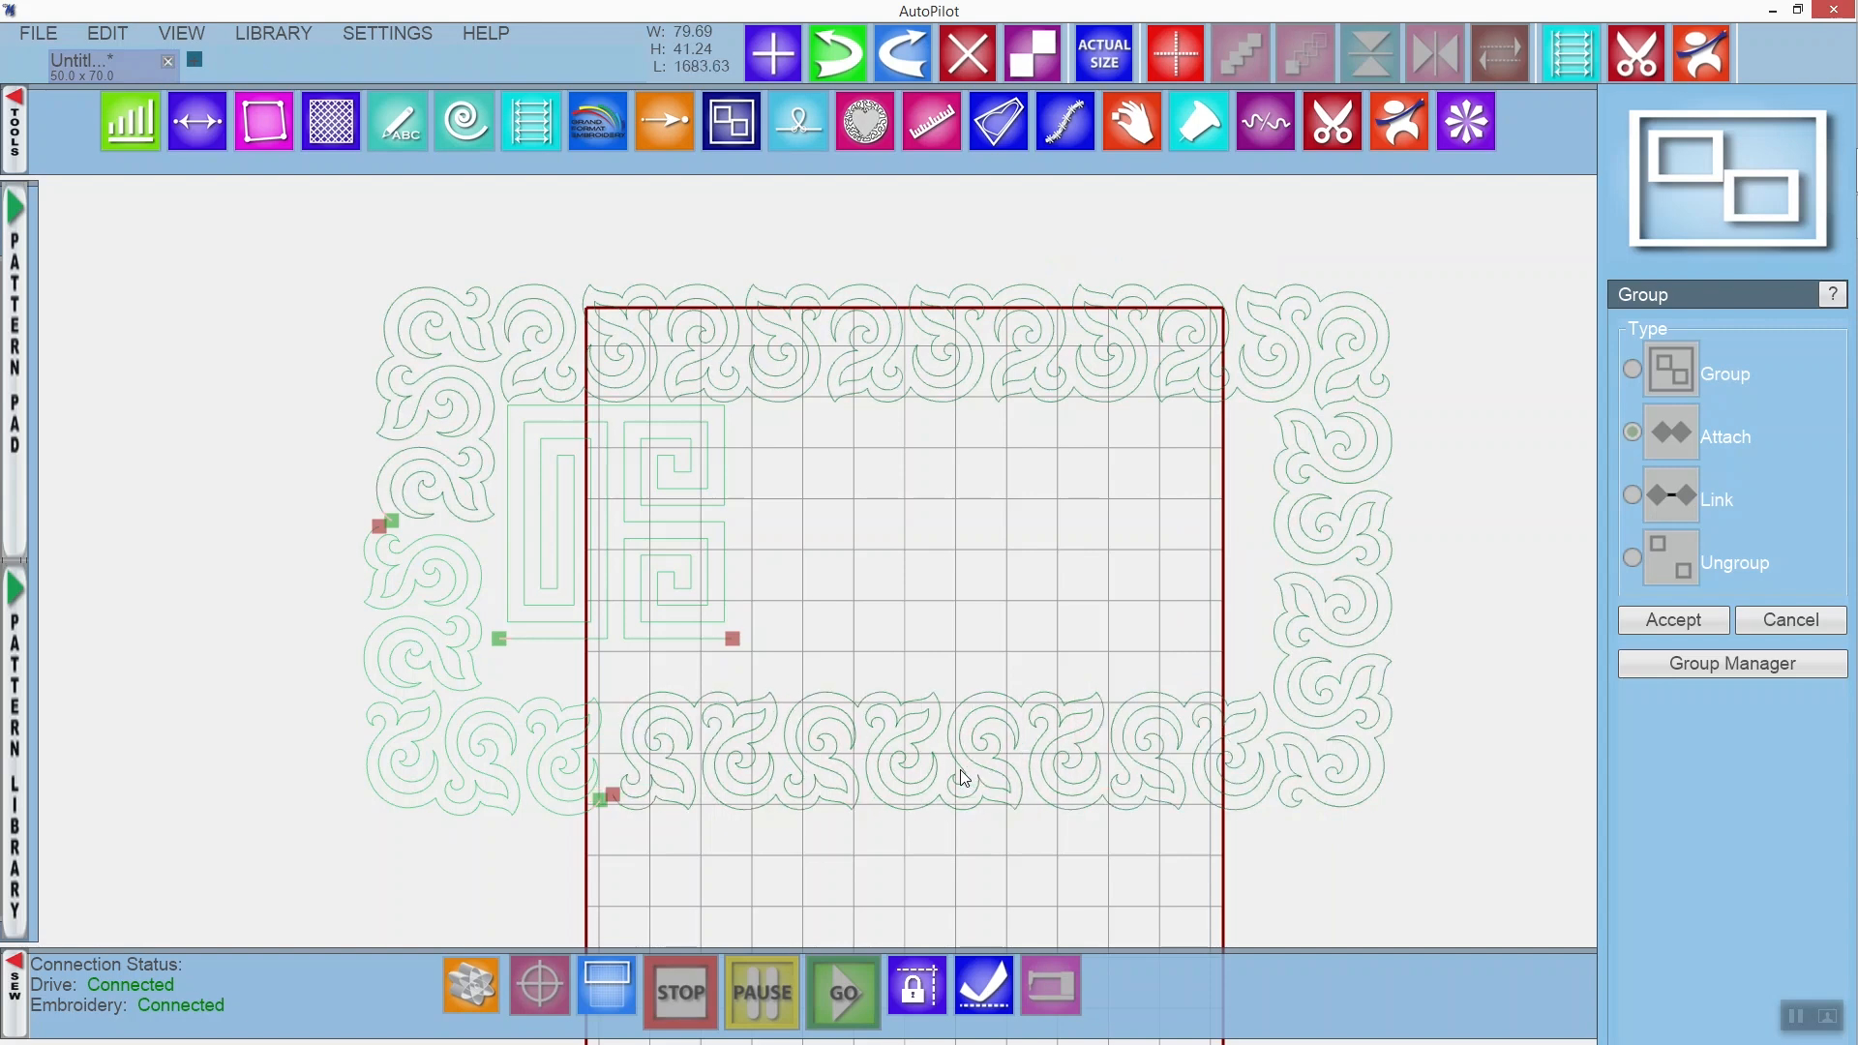
pyautogui.click(516, 774)
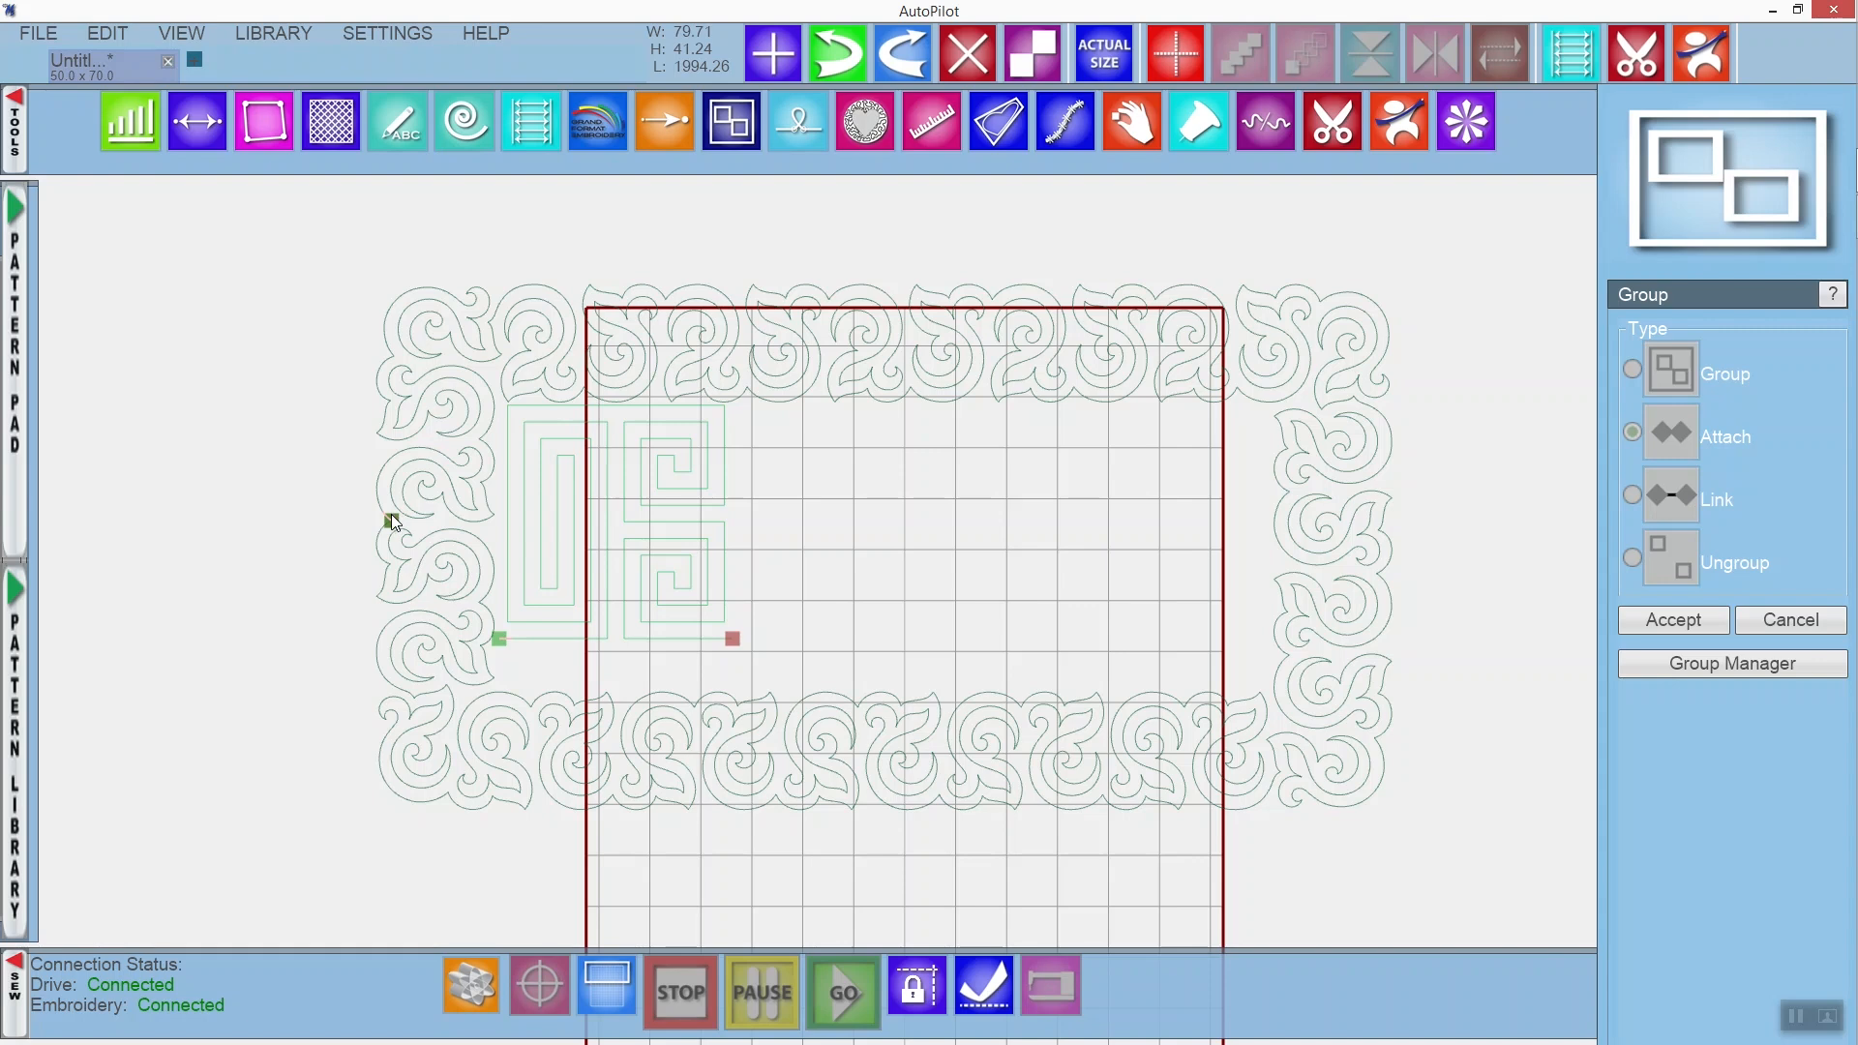
pyautogui.click(1664, 619)
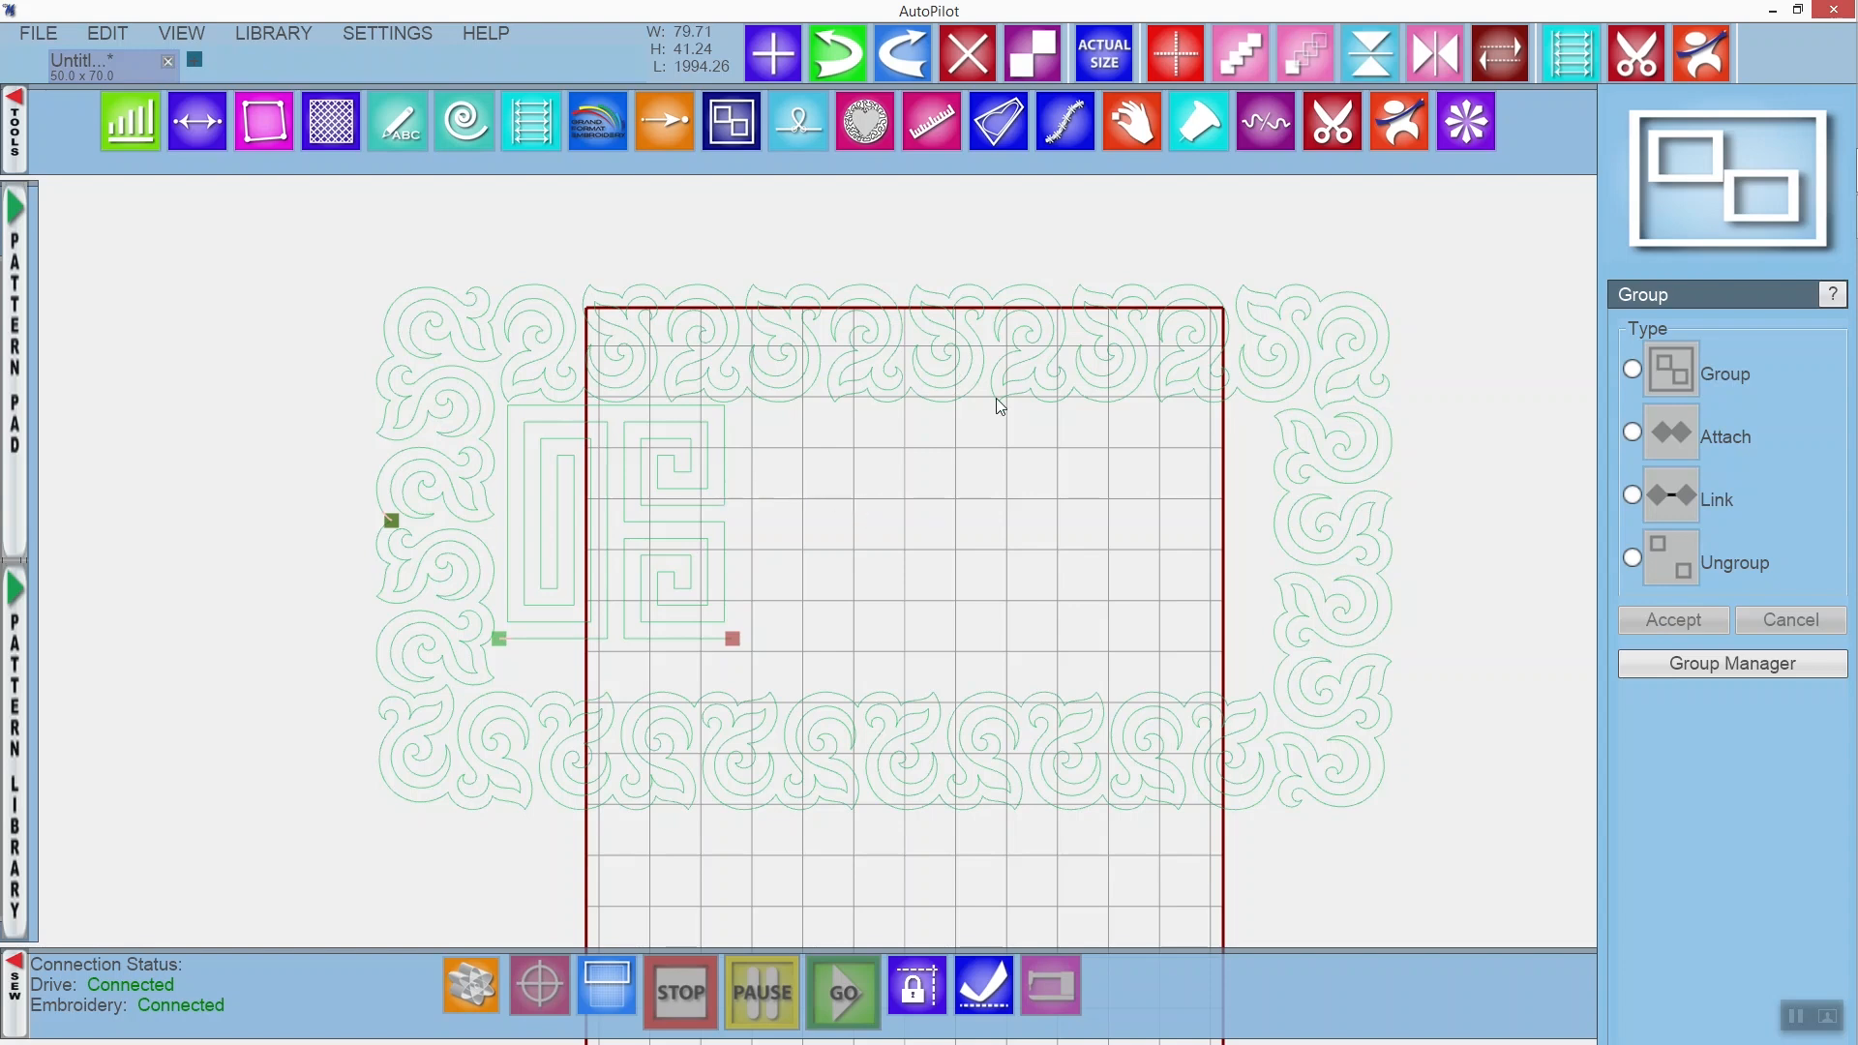
# Repeat the square spiral pattern inside the border until the row has three repeats, and reposition the row within the frame.
pyautogui.click(1402, 141)
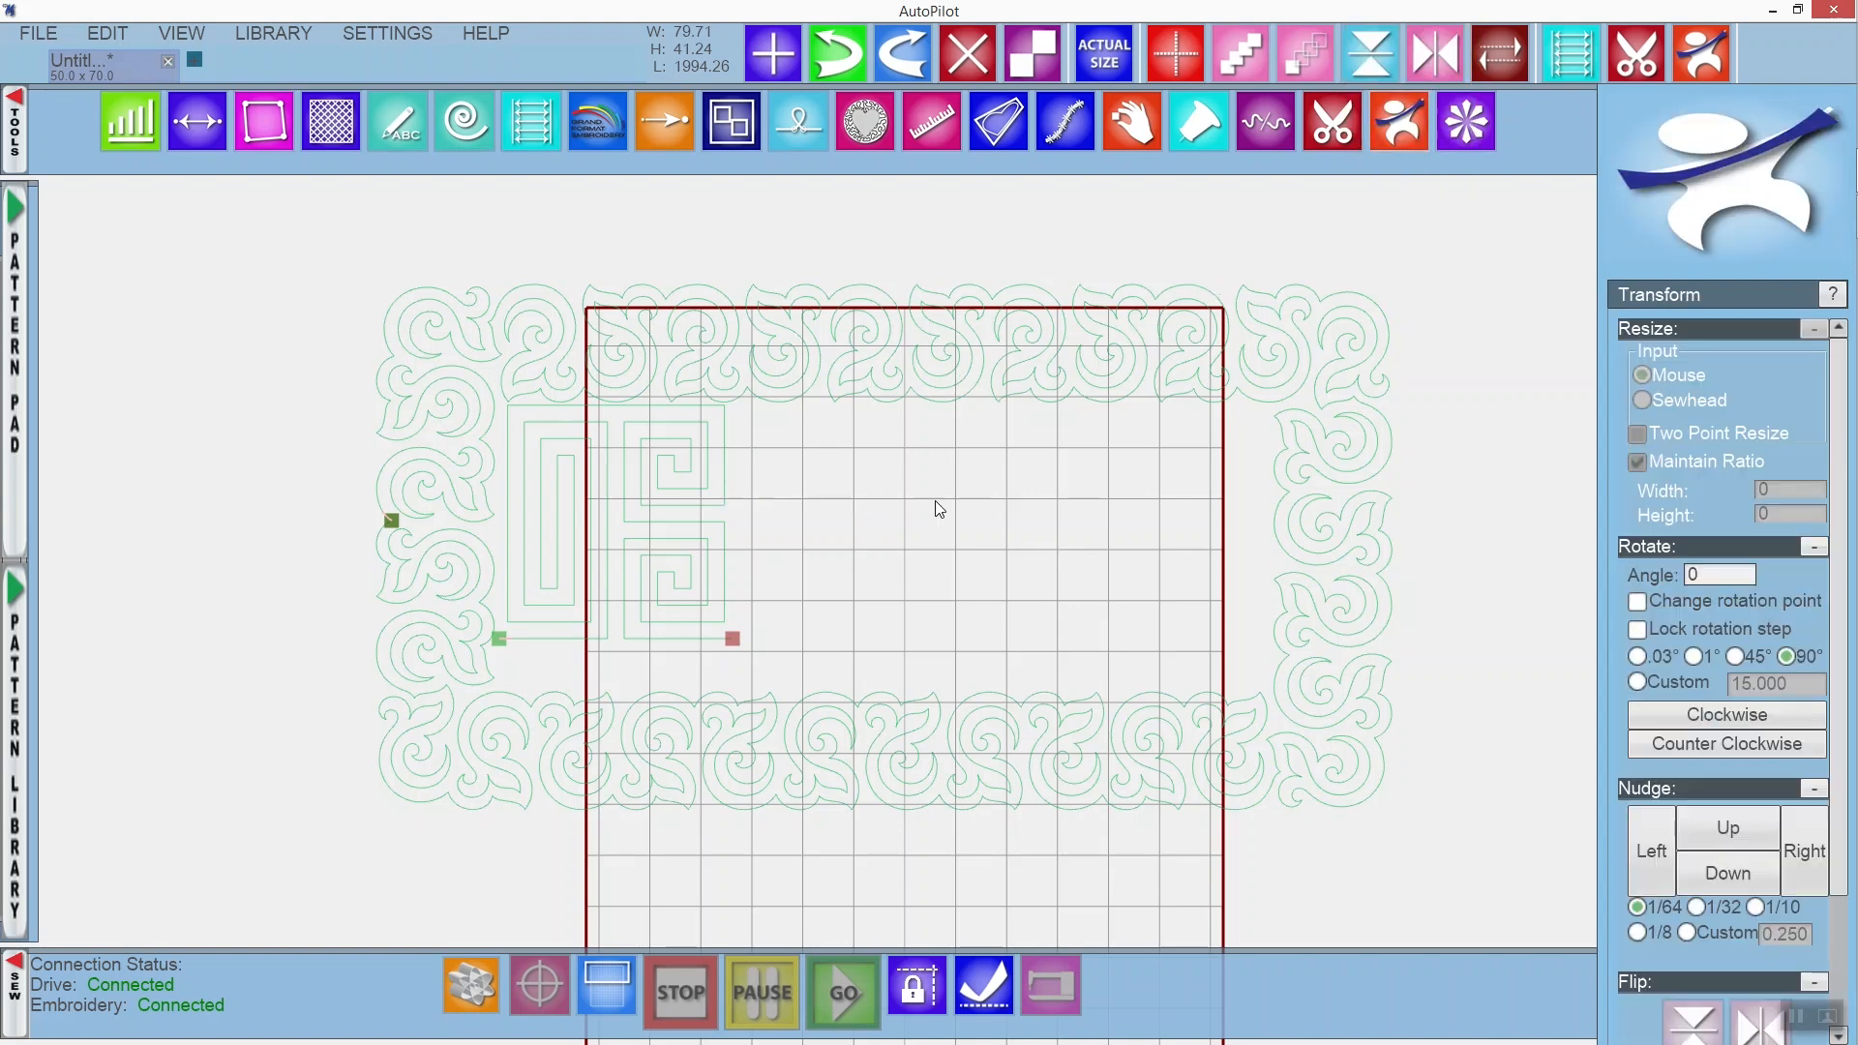
pyautogui.moveTo(664, 544); pyautogui.dragTo(665, 565)
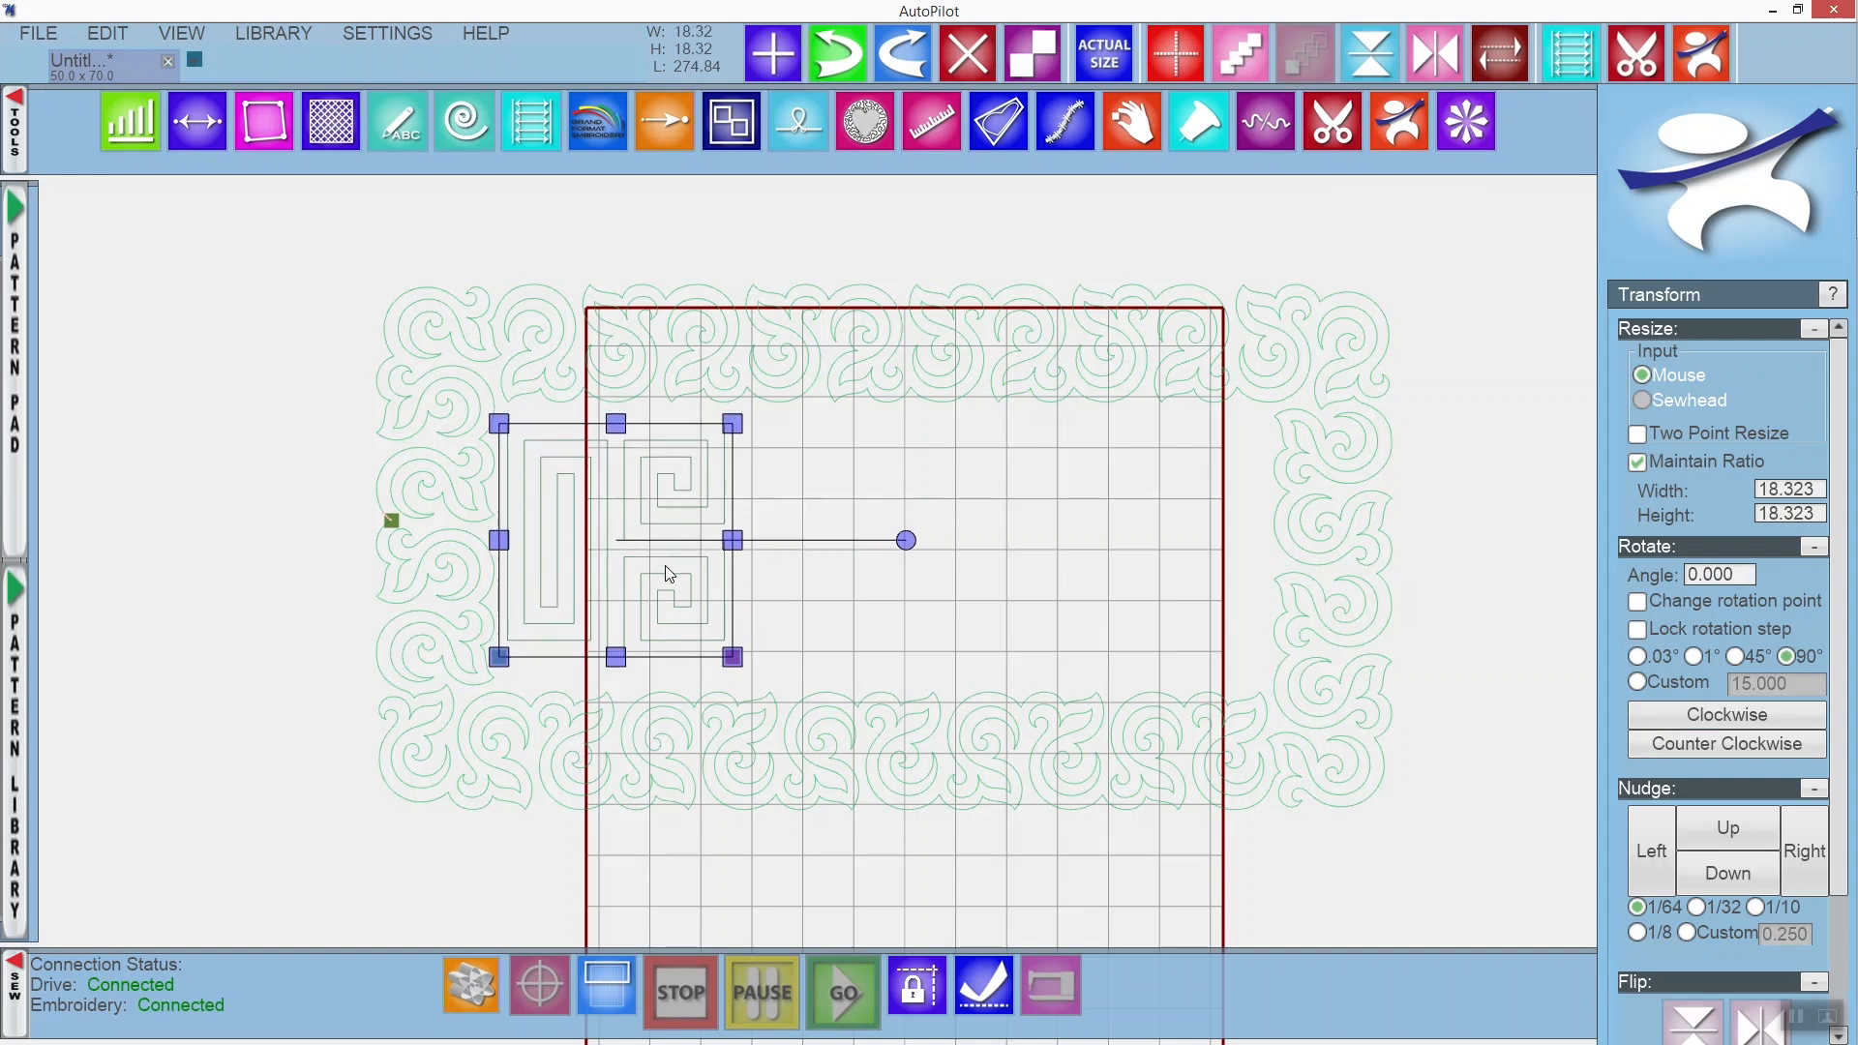
pyautogui.click(1235, 53)
pyautogui.click(1237, 50)
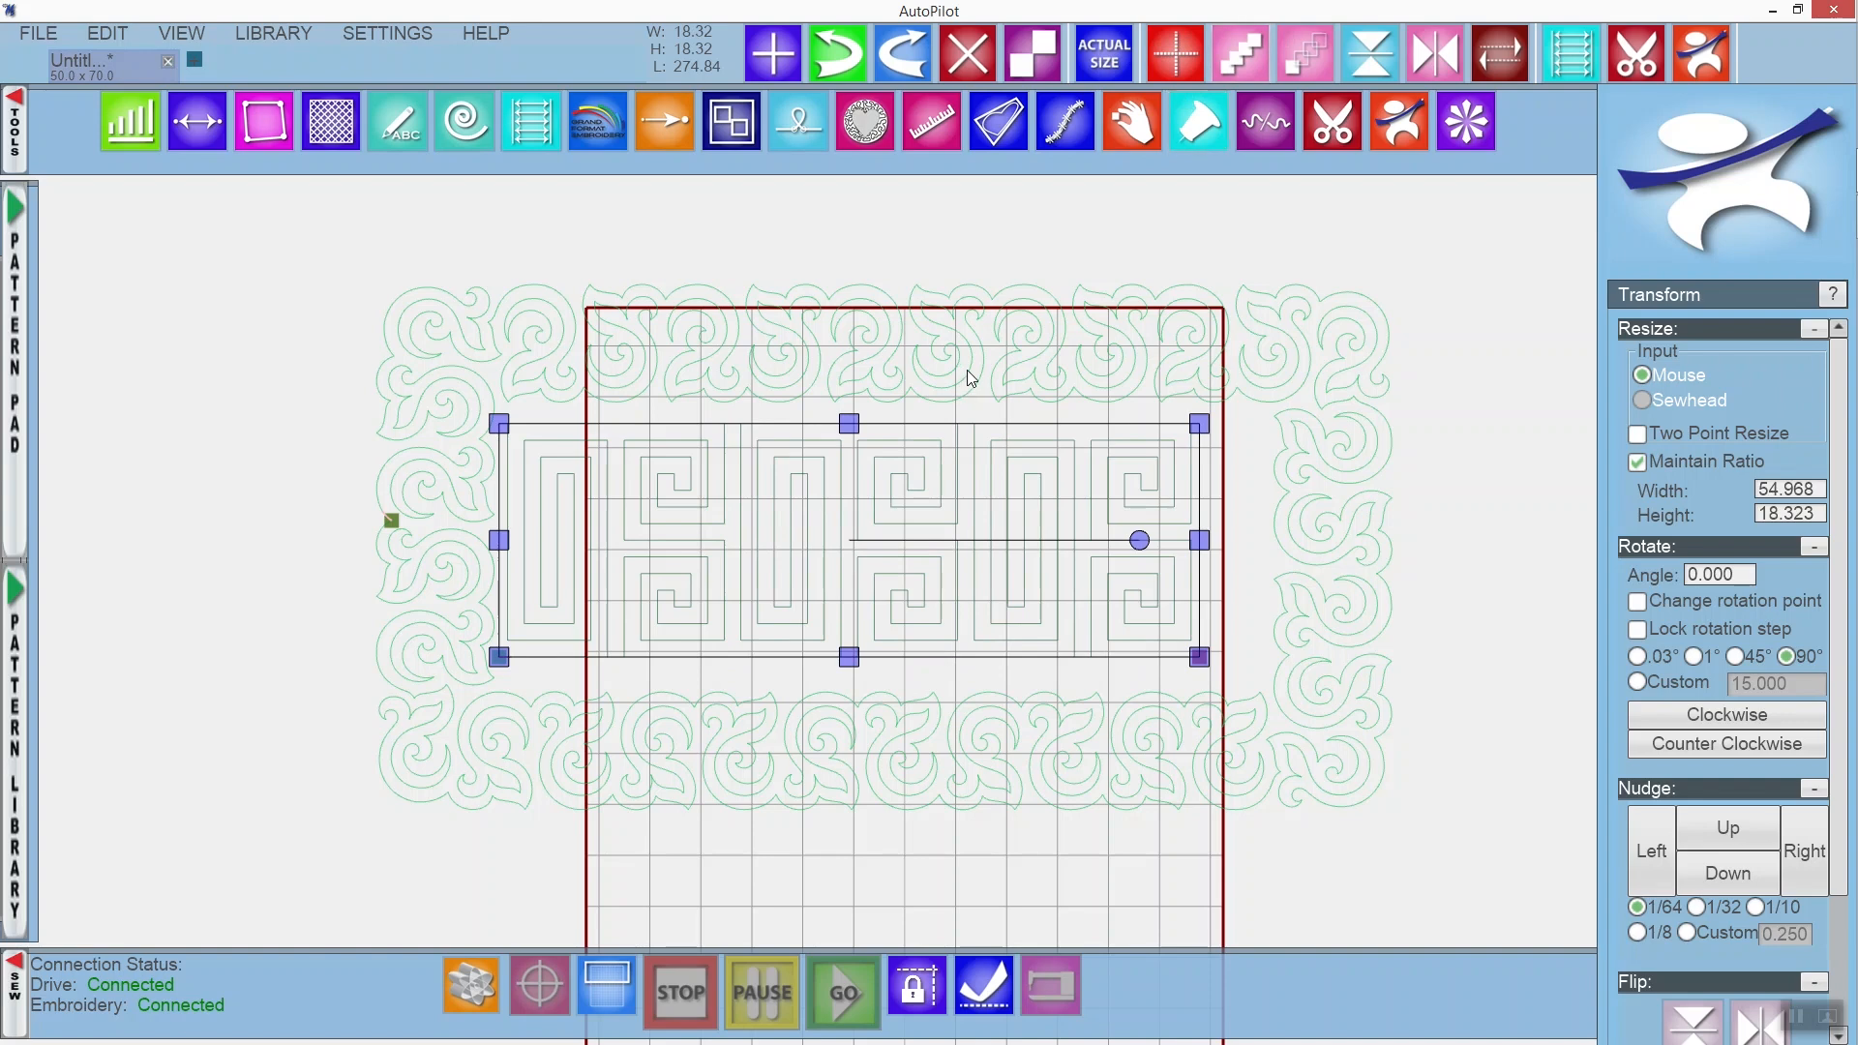
pyautogui.moveTo(844, 517); pyautogui.dragTo(840, 499)
pyautogui.click(1489, 530)
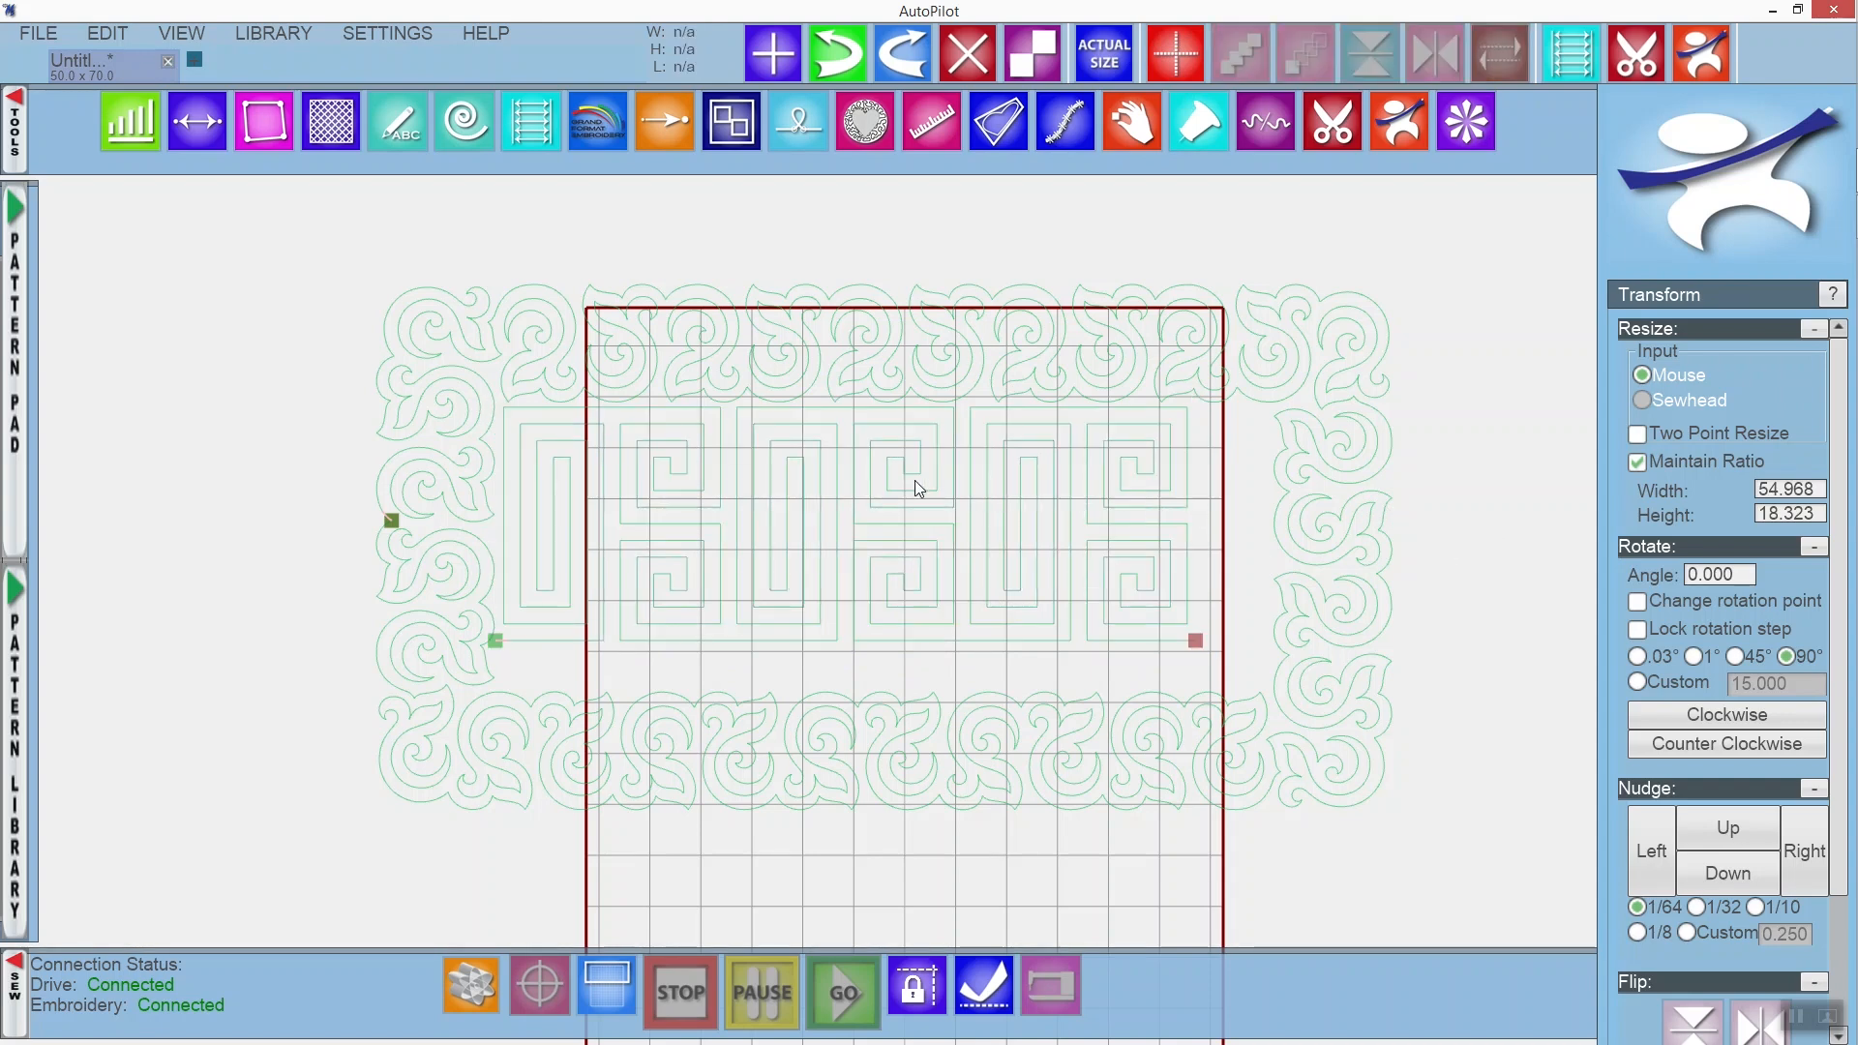
# Stretch the spiral row to about 61.13 wide by 21.59 high and position it to fill the space inside the floral border.
pyautogui.click(857, 473)
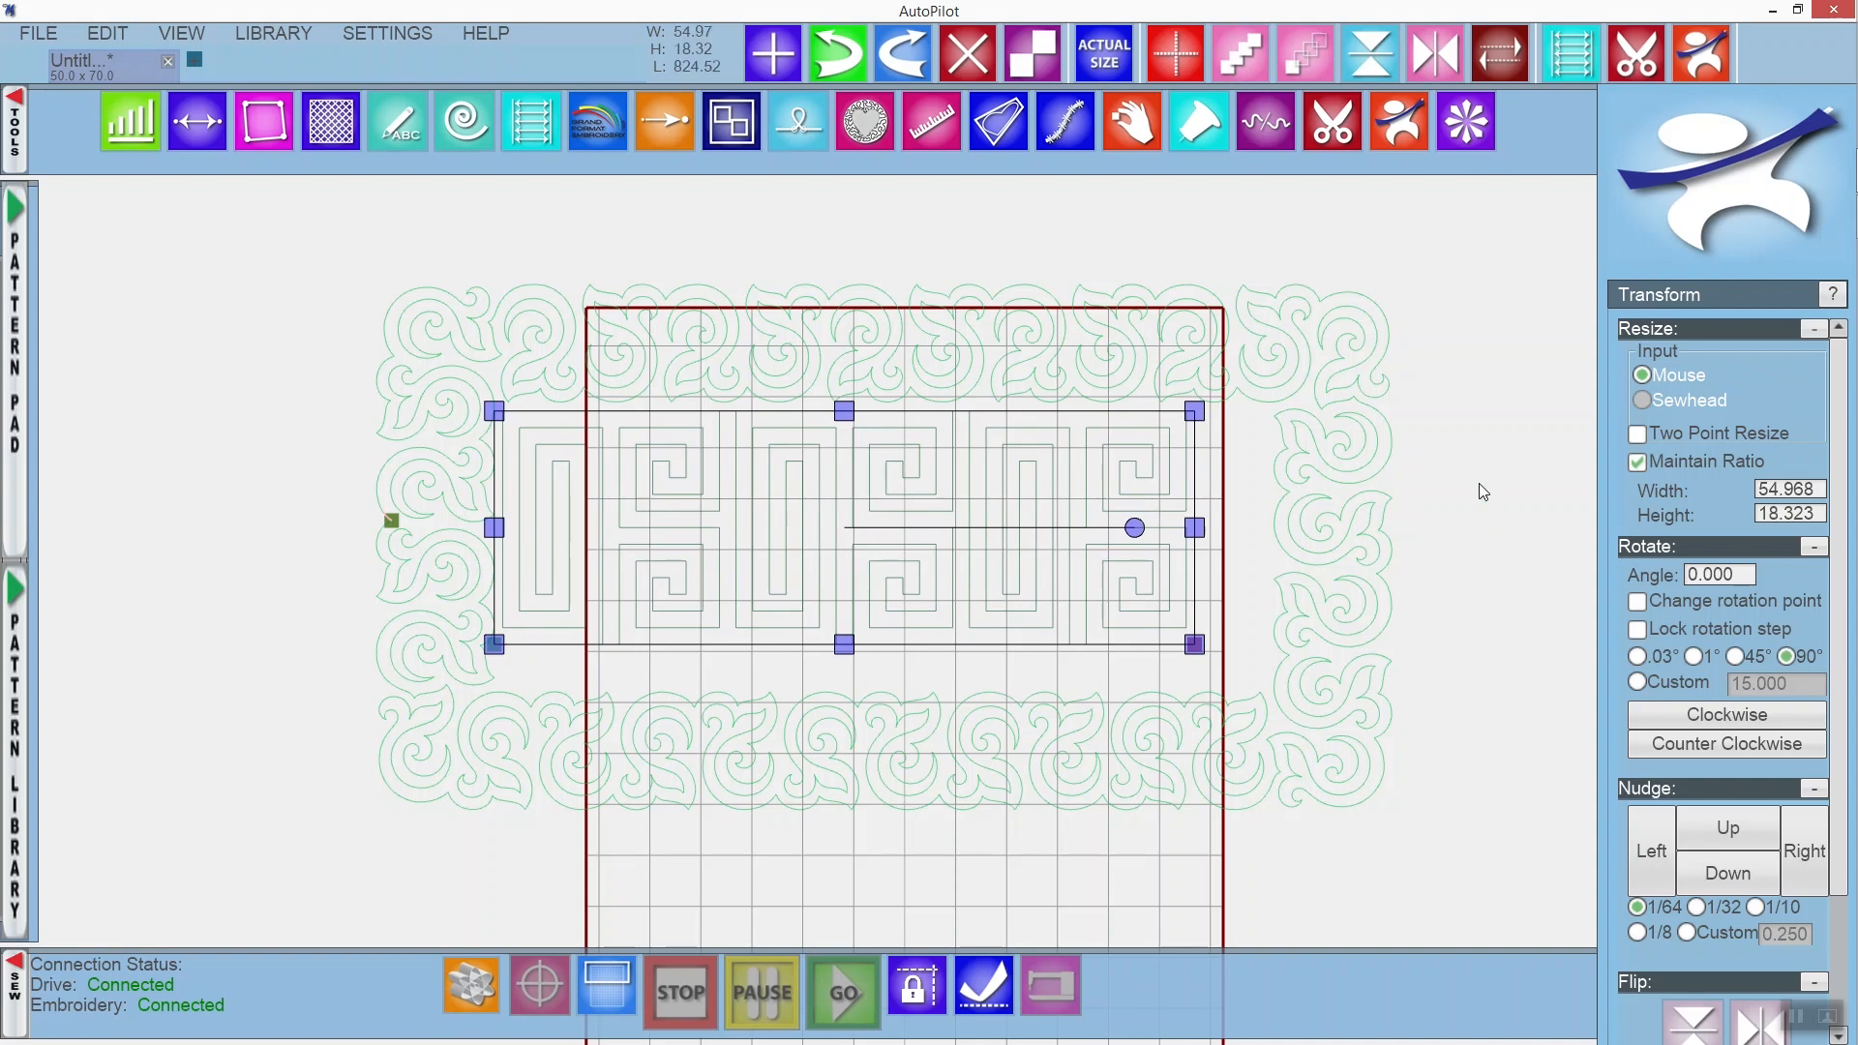
pyautogui.moveTo(1198, 643); pyautogui.dragTo(1277, 674)
pyautogui.moveTo(883, 668); pyautogui.dragTo(878, 689)
pyautogui.click(1416, 566)
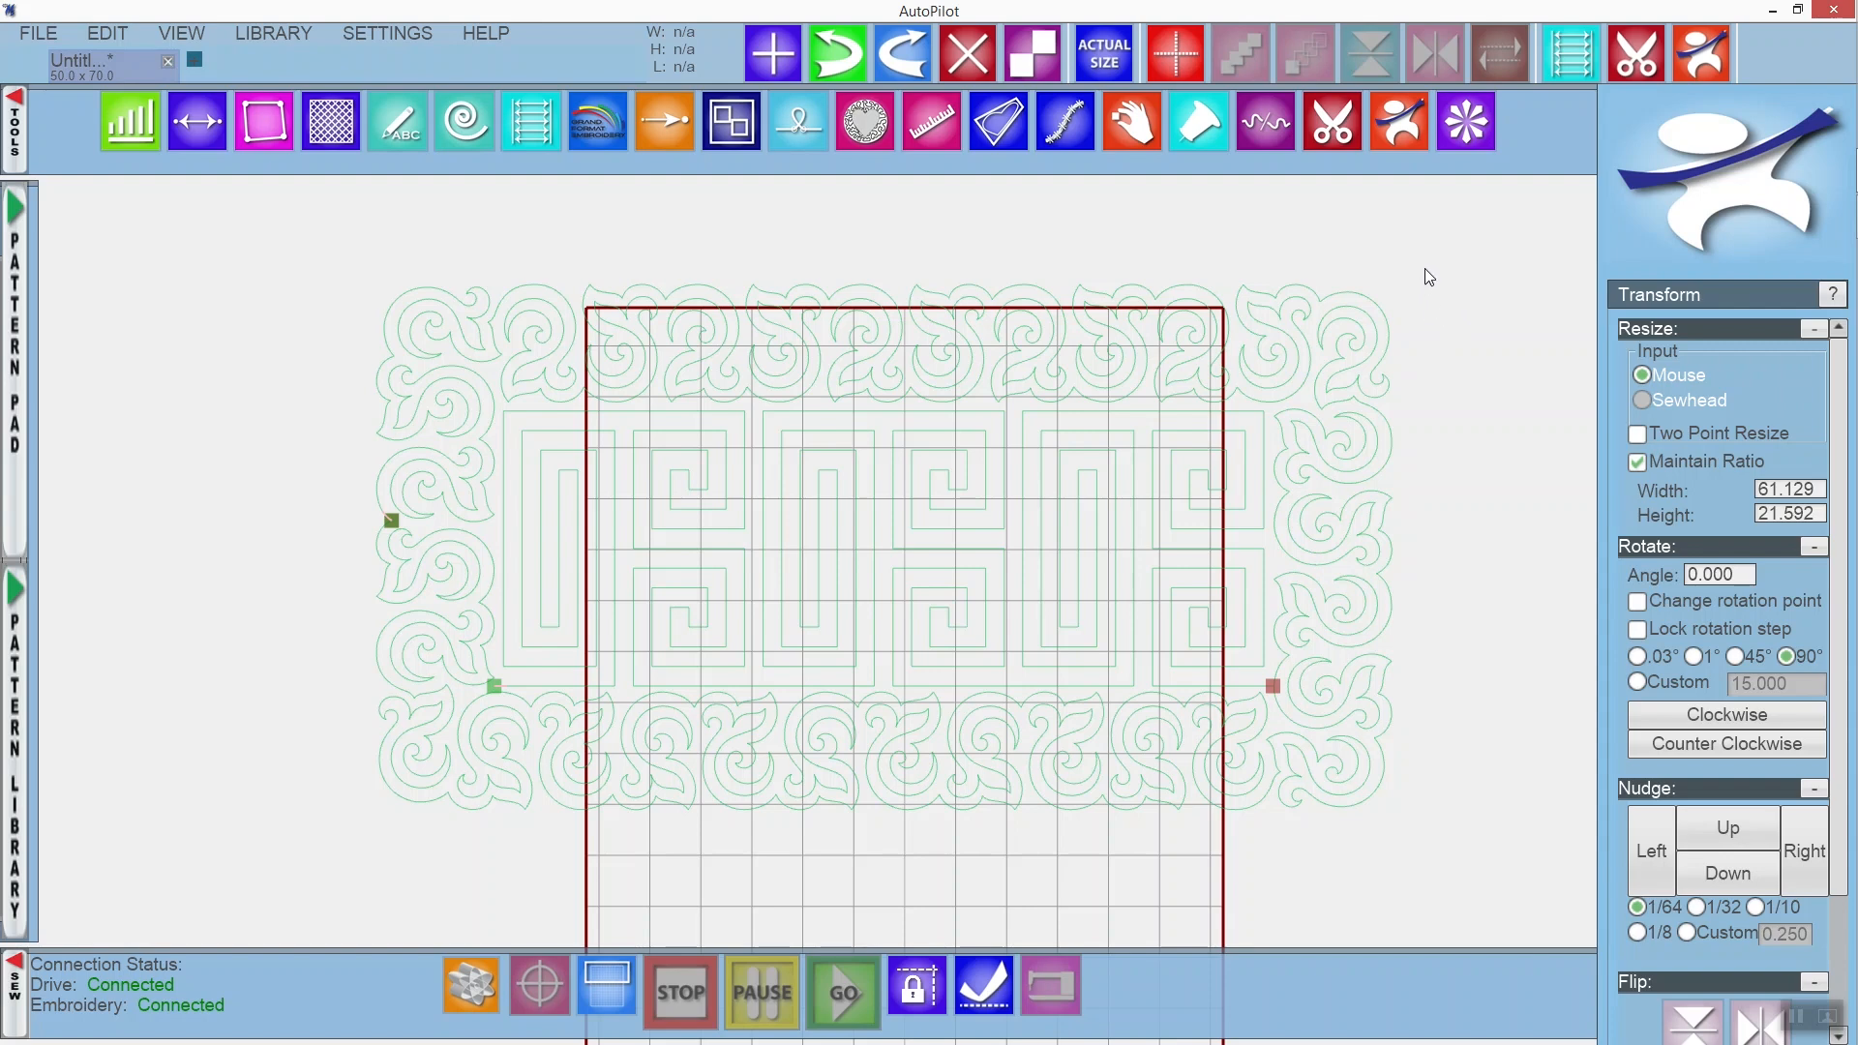
# Scale the border and spiral row together to about 43.03 by 22.27 and move them inside the upper part of the quilting area.
pyautogui.moveTo(1424, 269); pyautogui.dragTo(887, 683)
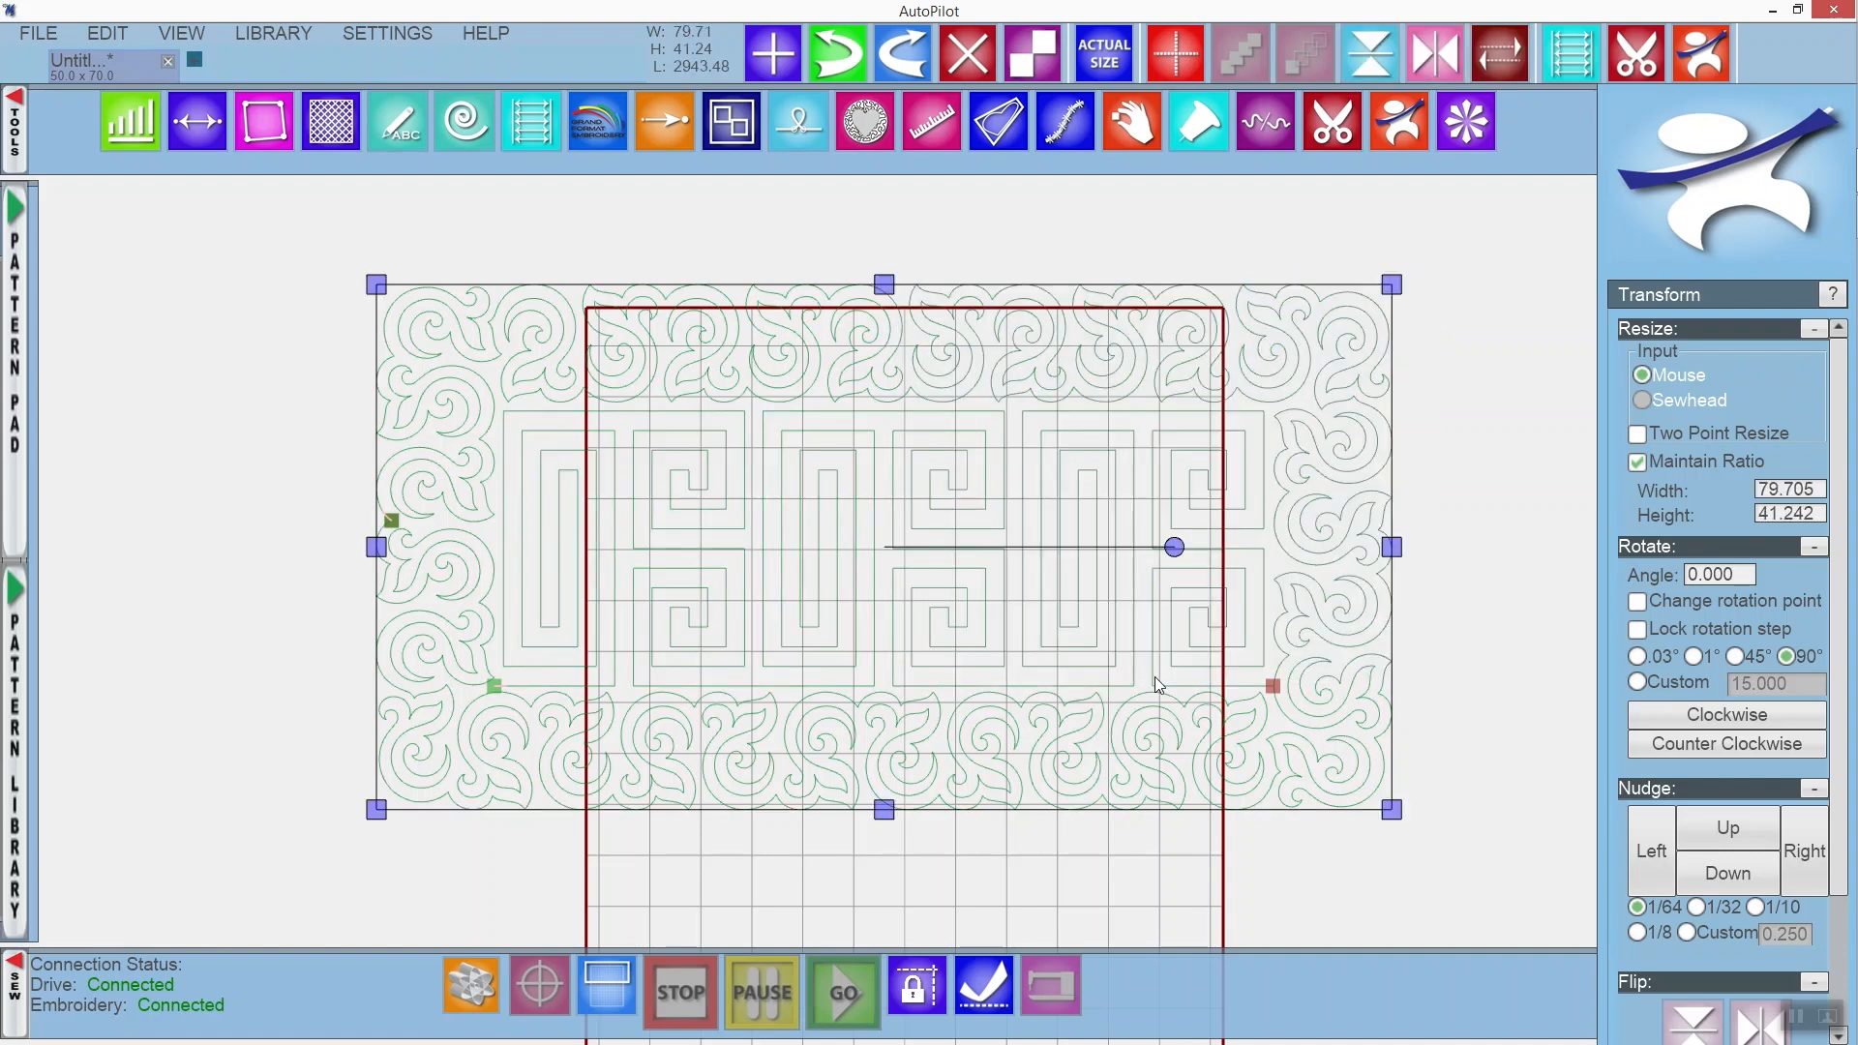
pyautogui.moveTo(1391, 809); pyautogui.dragTo(1161, 567)
pyautogui.moveTo(700, 501); pyautogui.dragTo(952, 546)
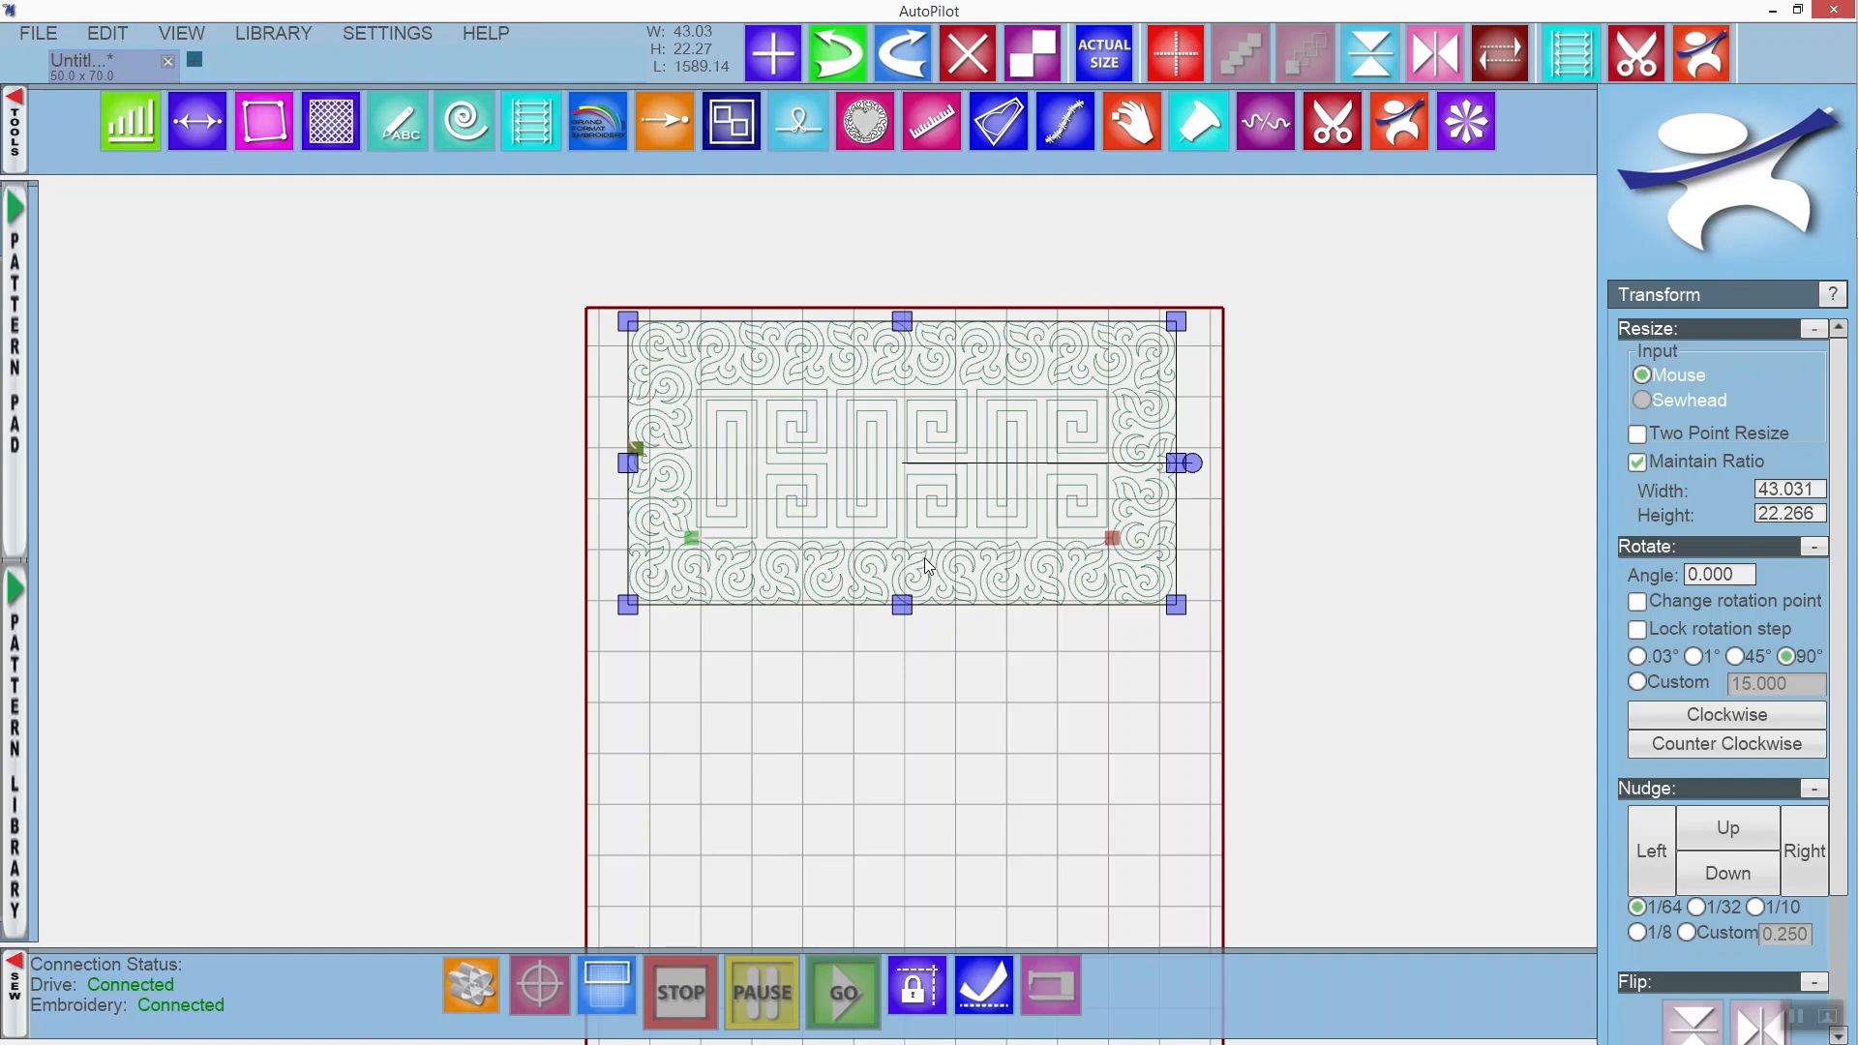
pyautogui.click(1206, 395)
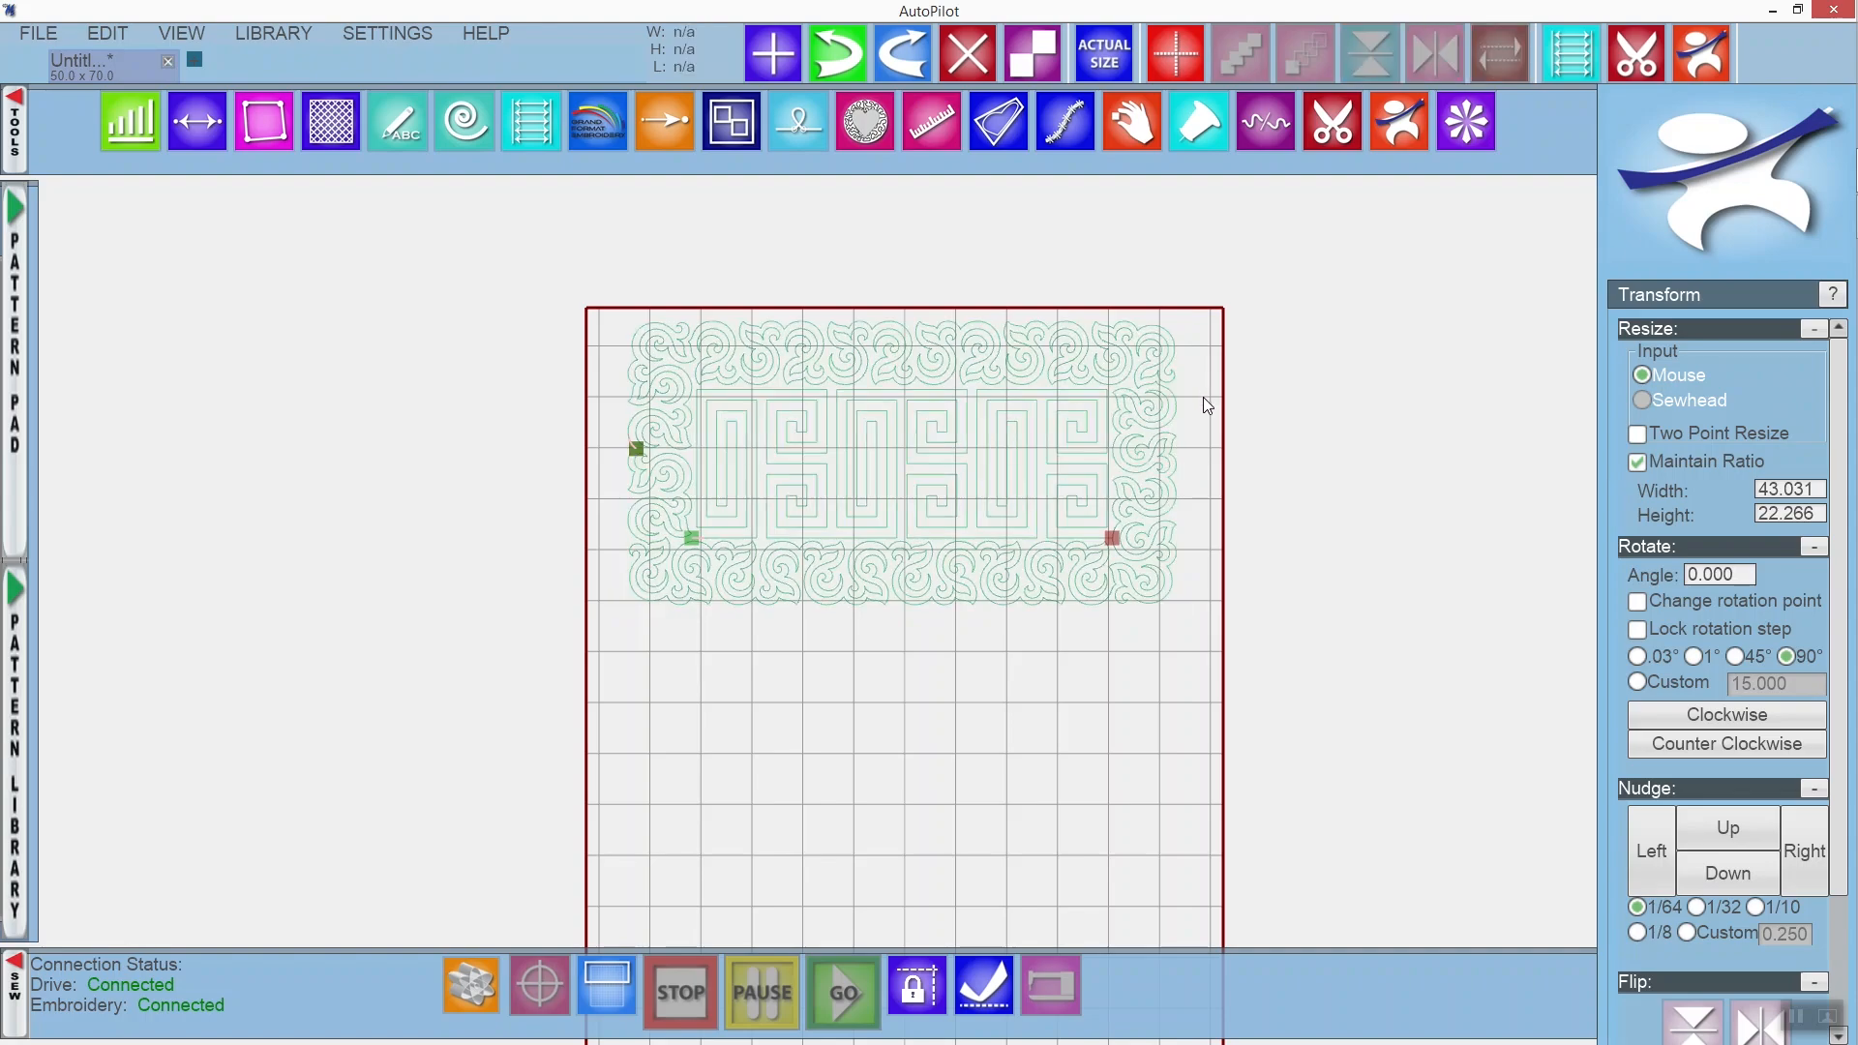
# Edit the 1 ABM Create New motif for Path Apply and set its Motif and Start-Stop Dist values to 6.000.
pyautogui.scroll(3, 1244, 440)
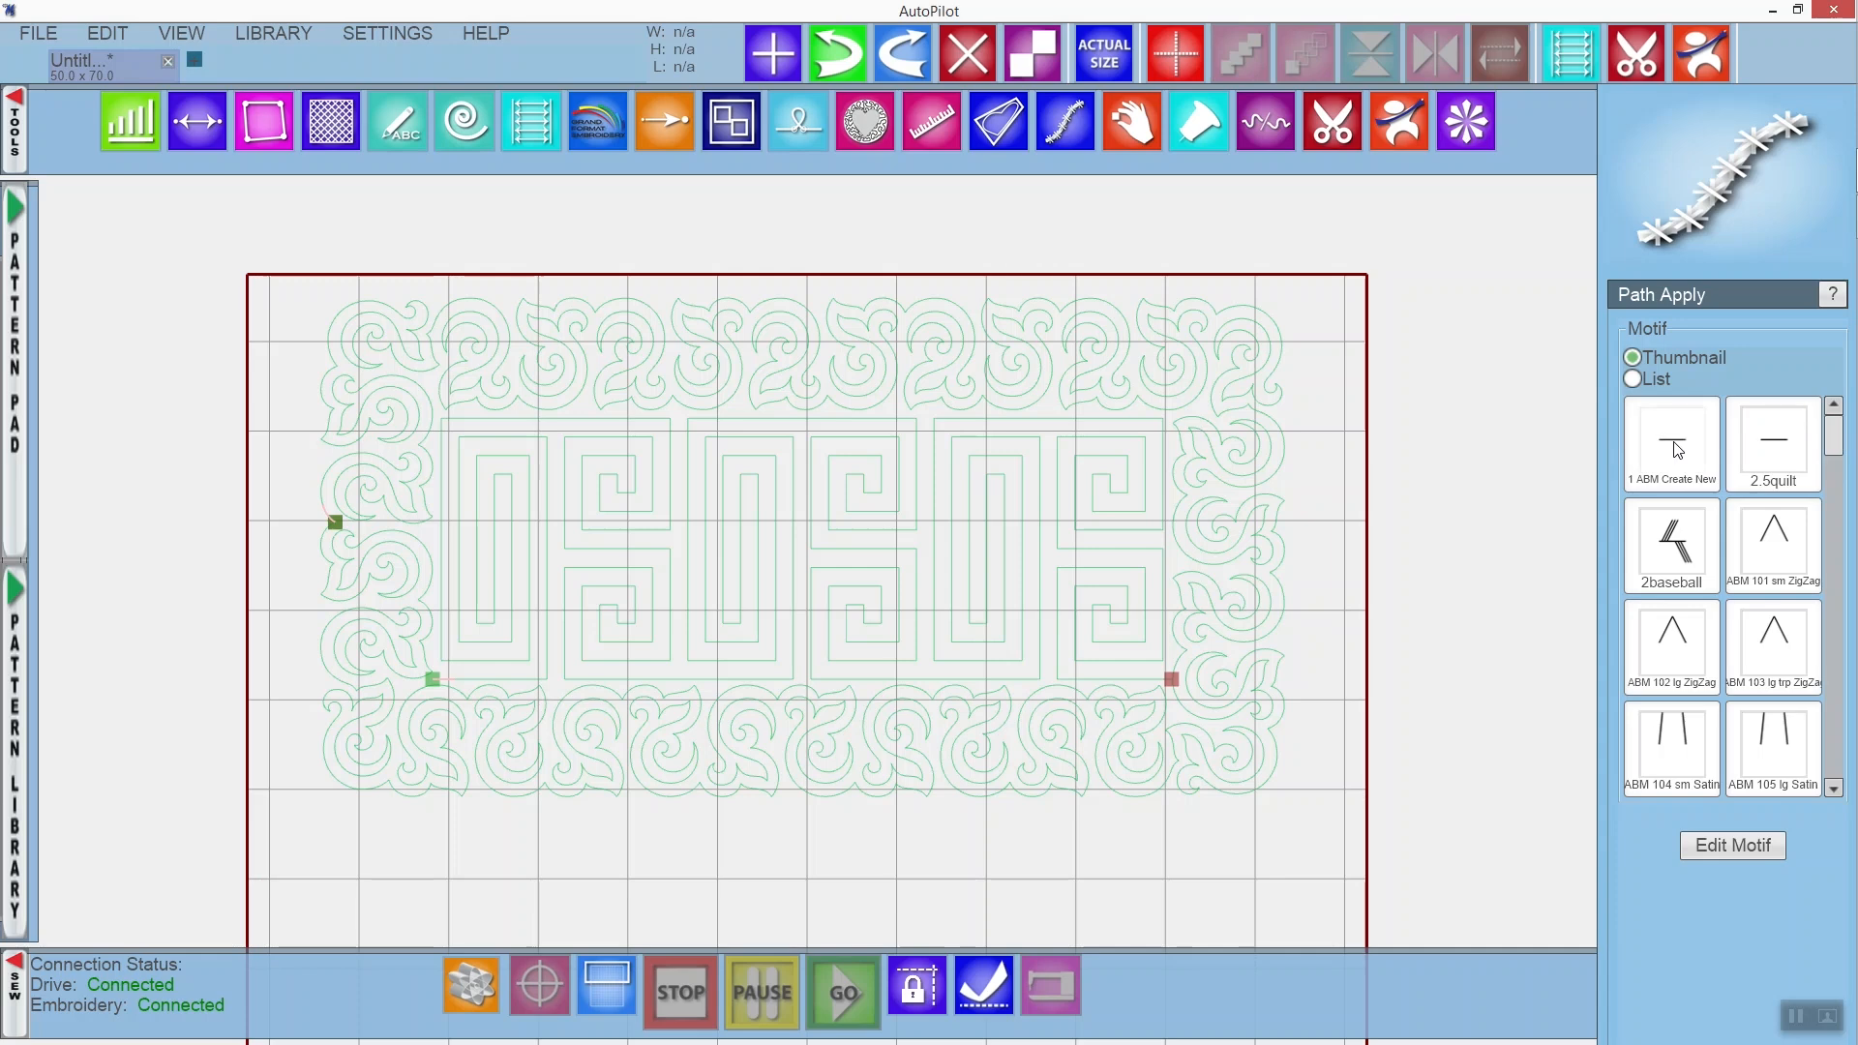
pyautogui.click(1721, 845)
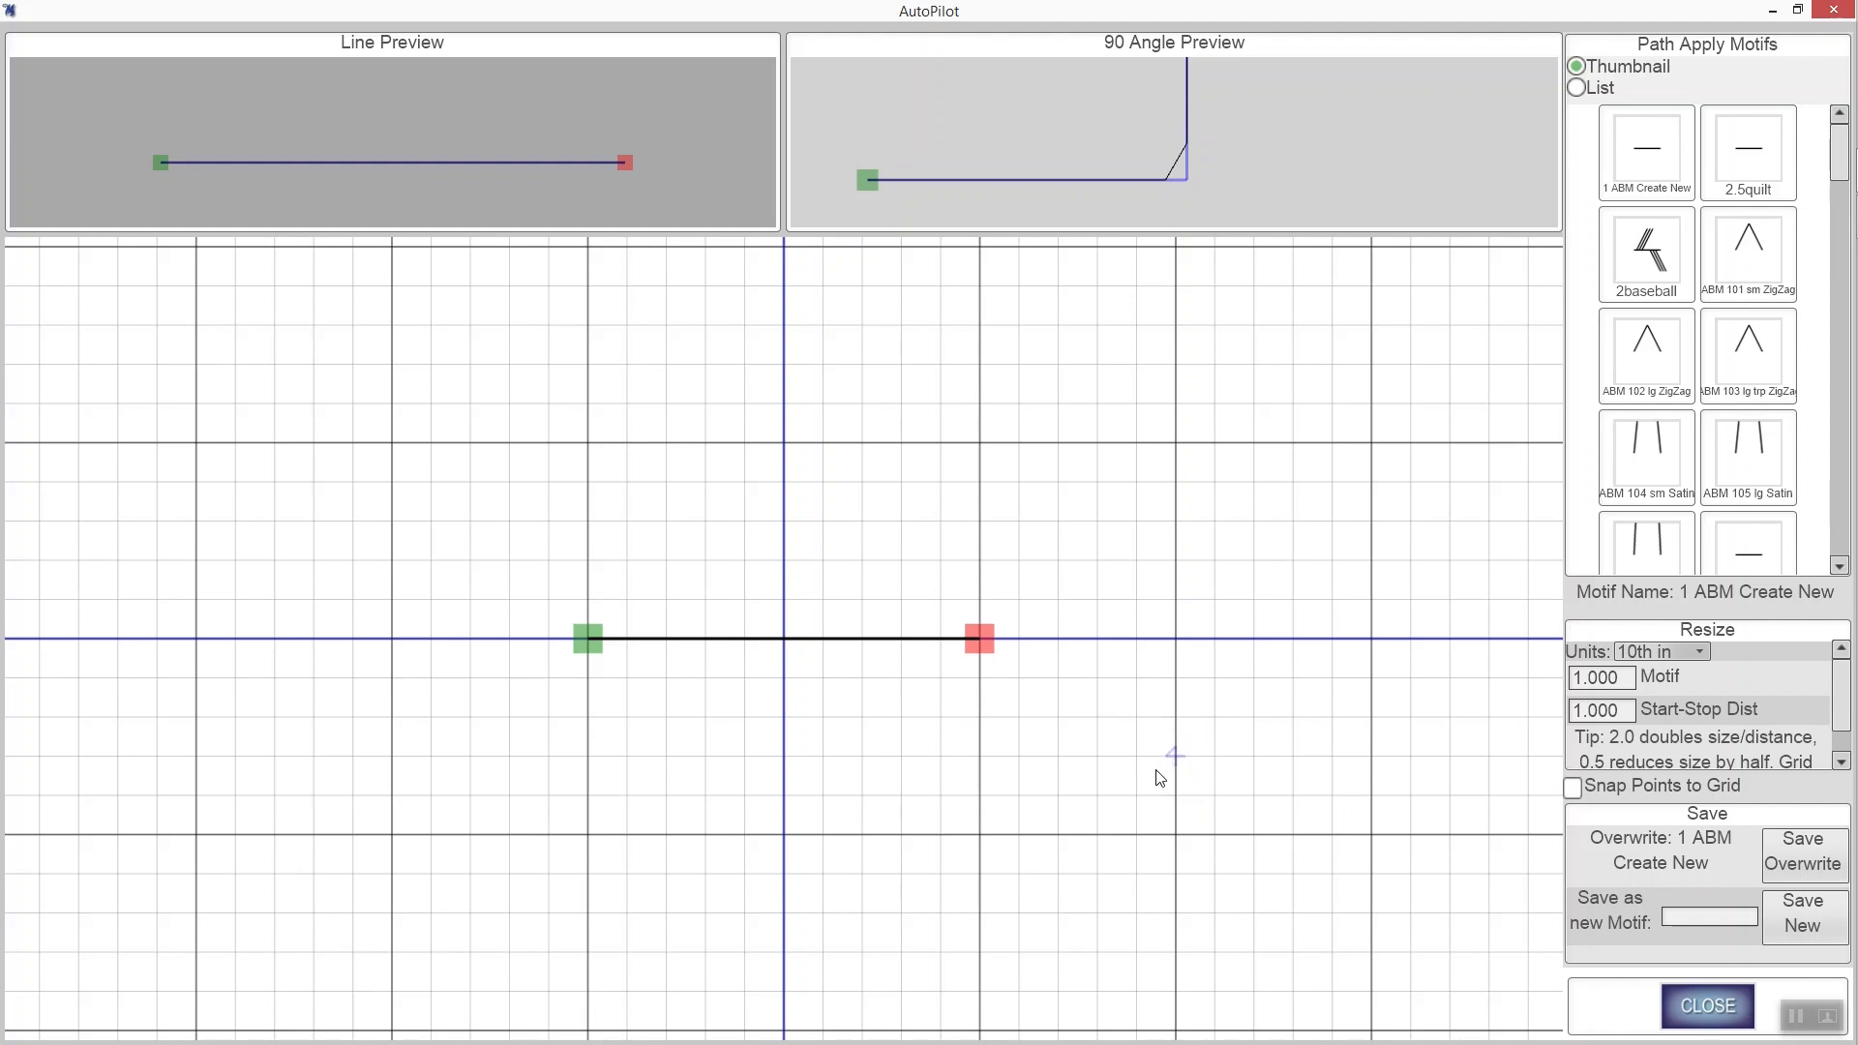
pyautogui.click(1623, 711)
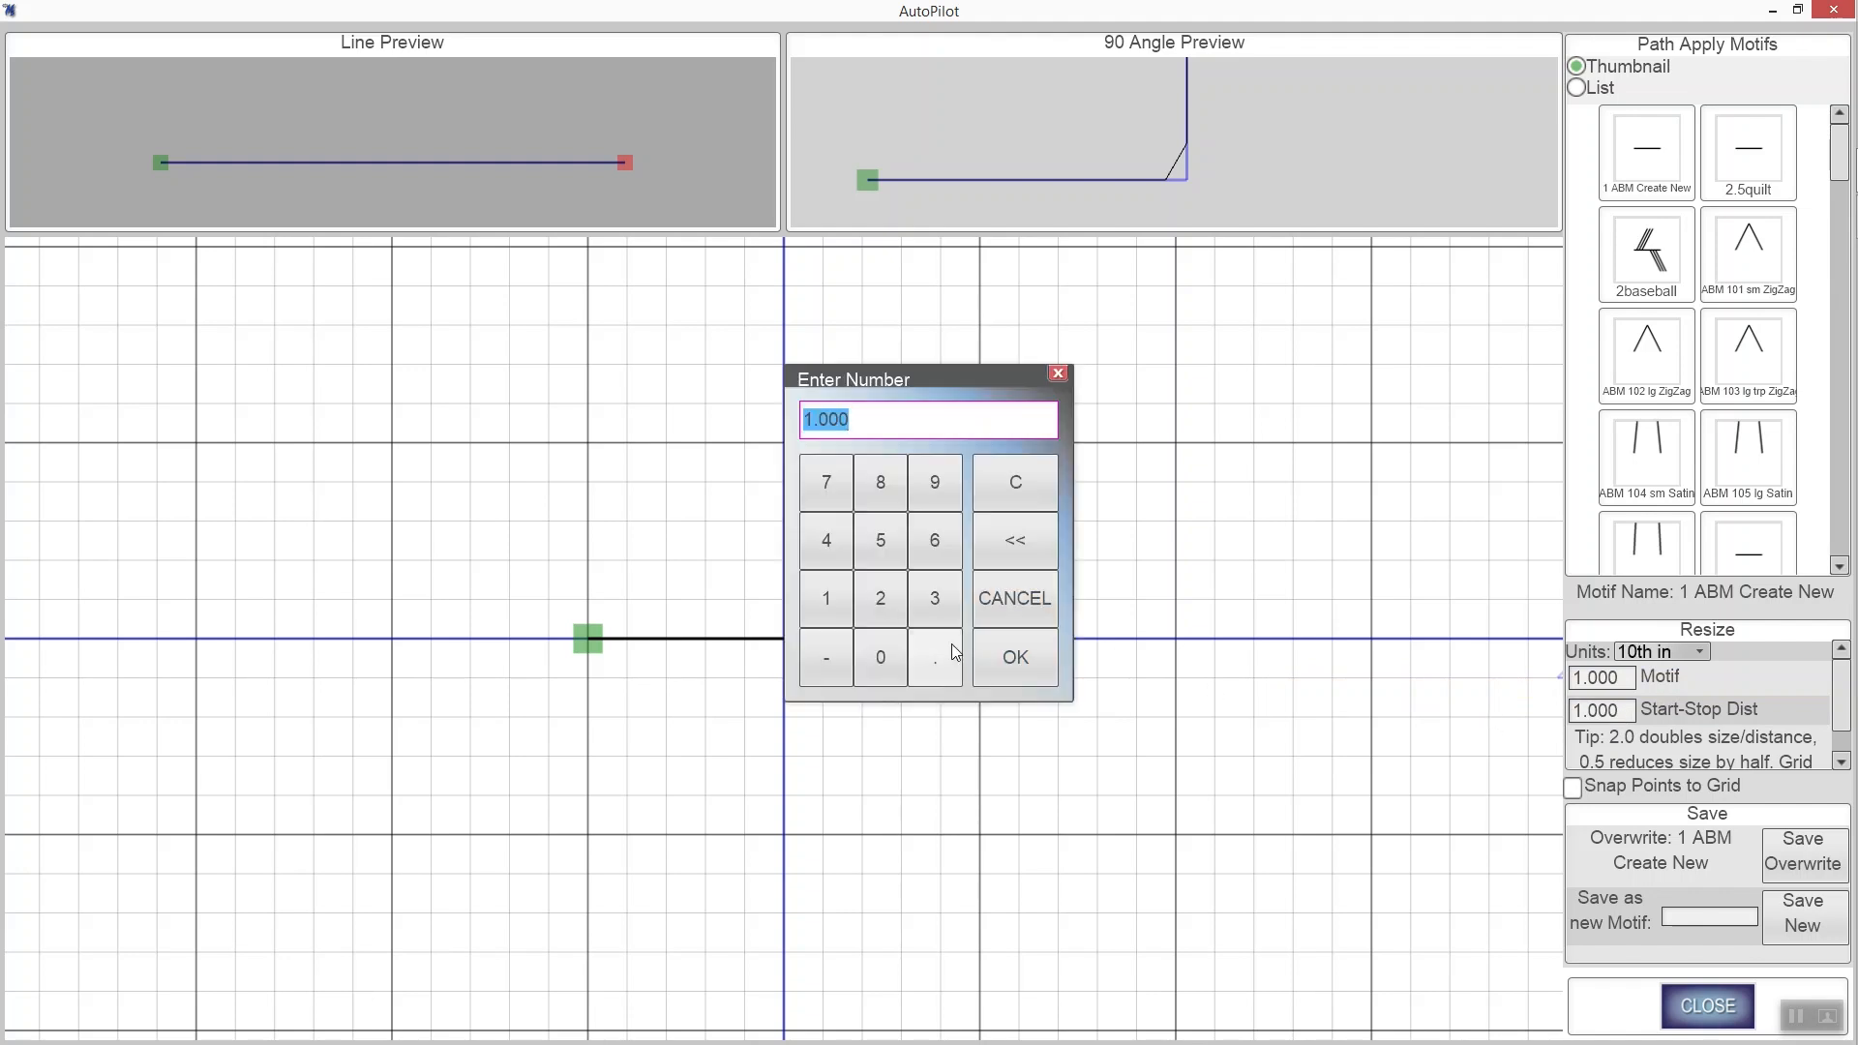
pyautogui.click(936, 545)
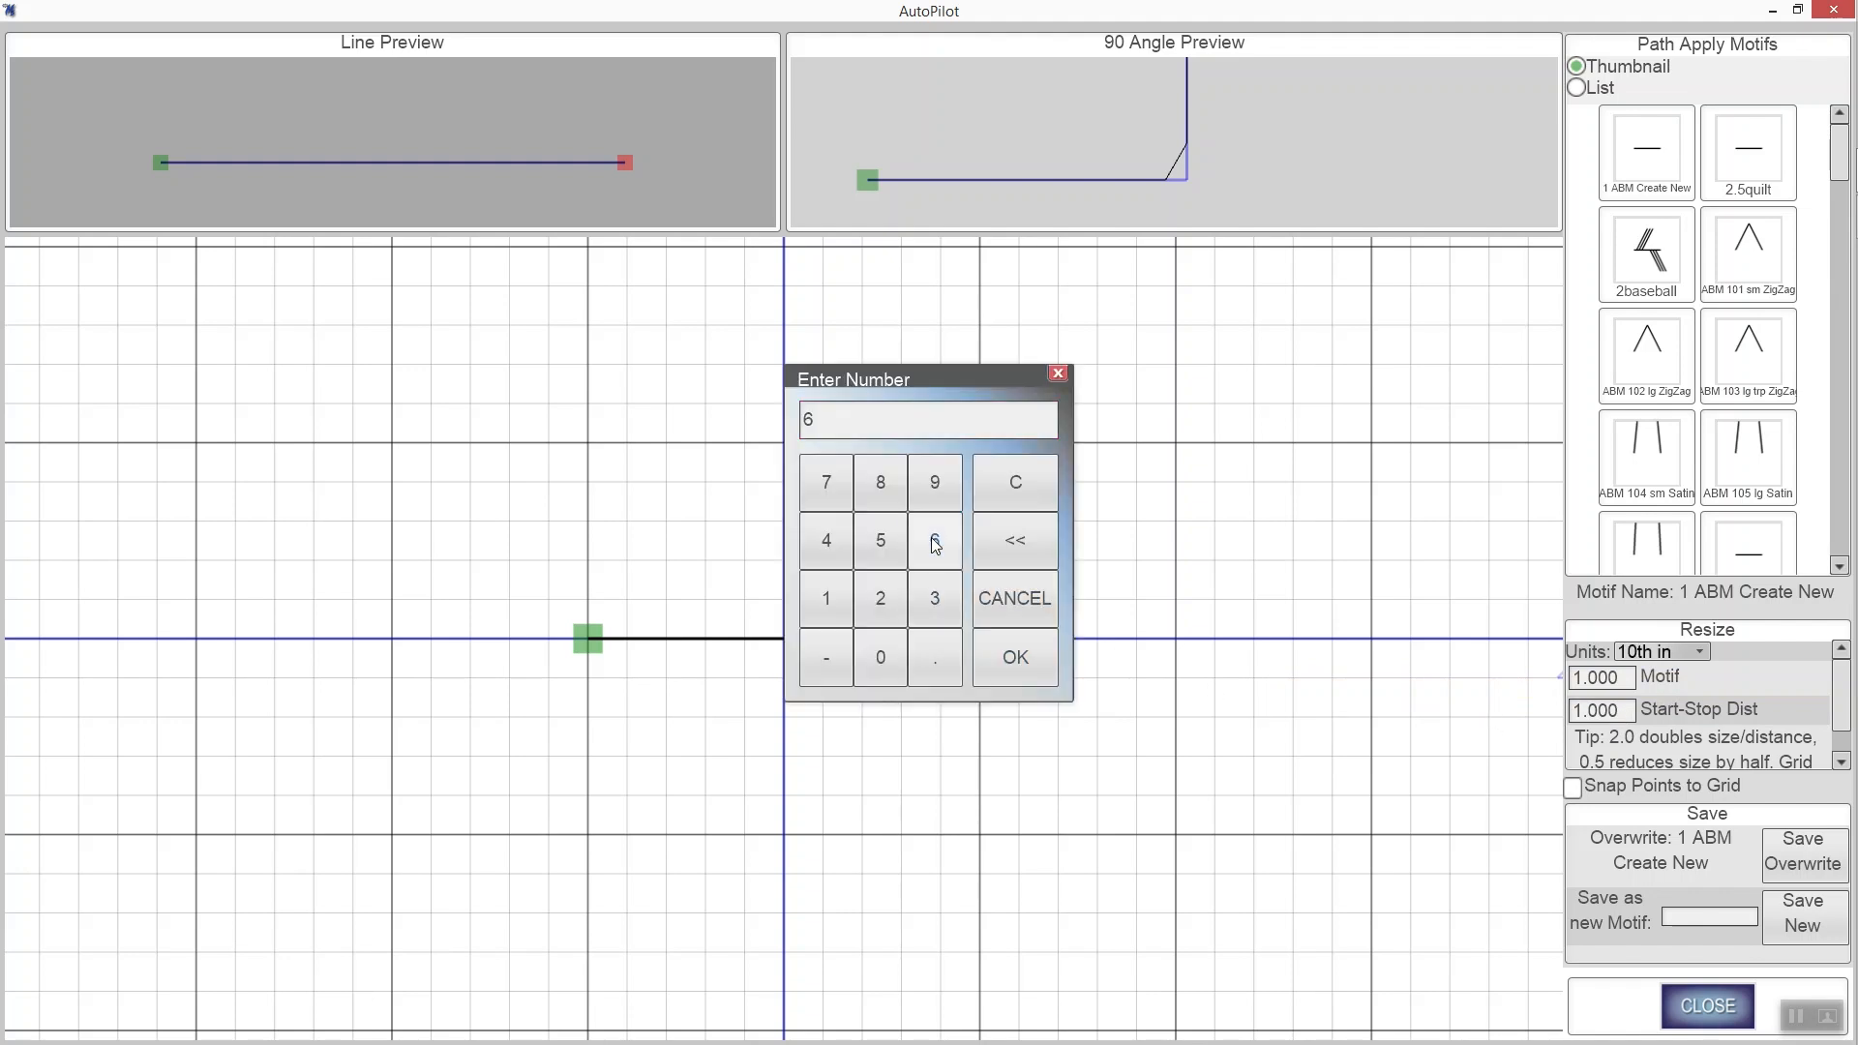
pyautogui.click(1015, 659)
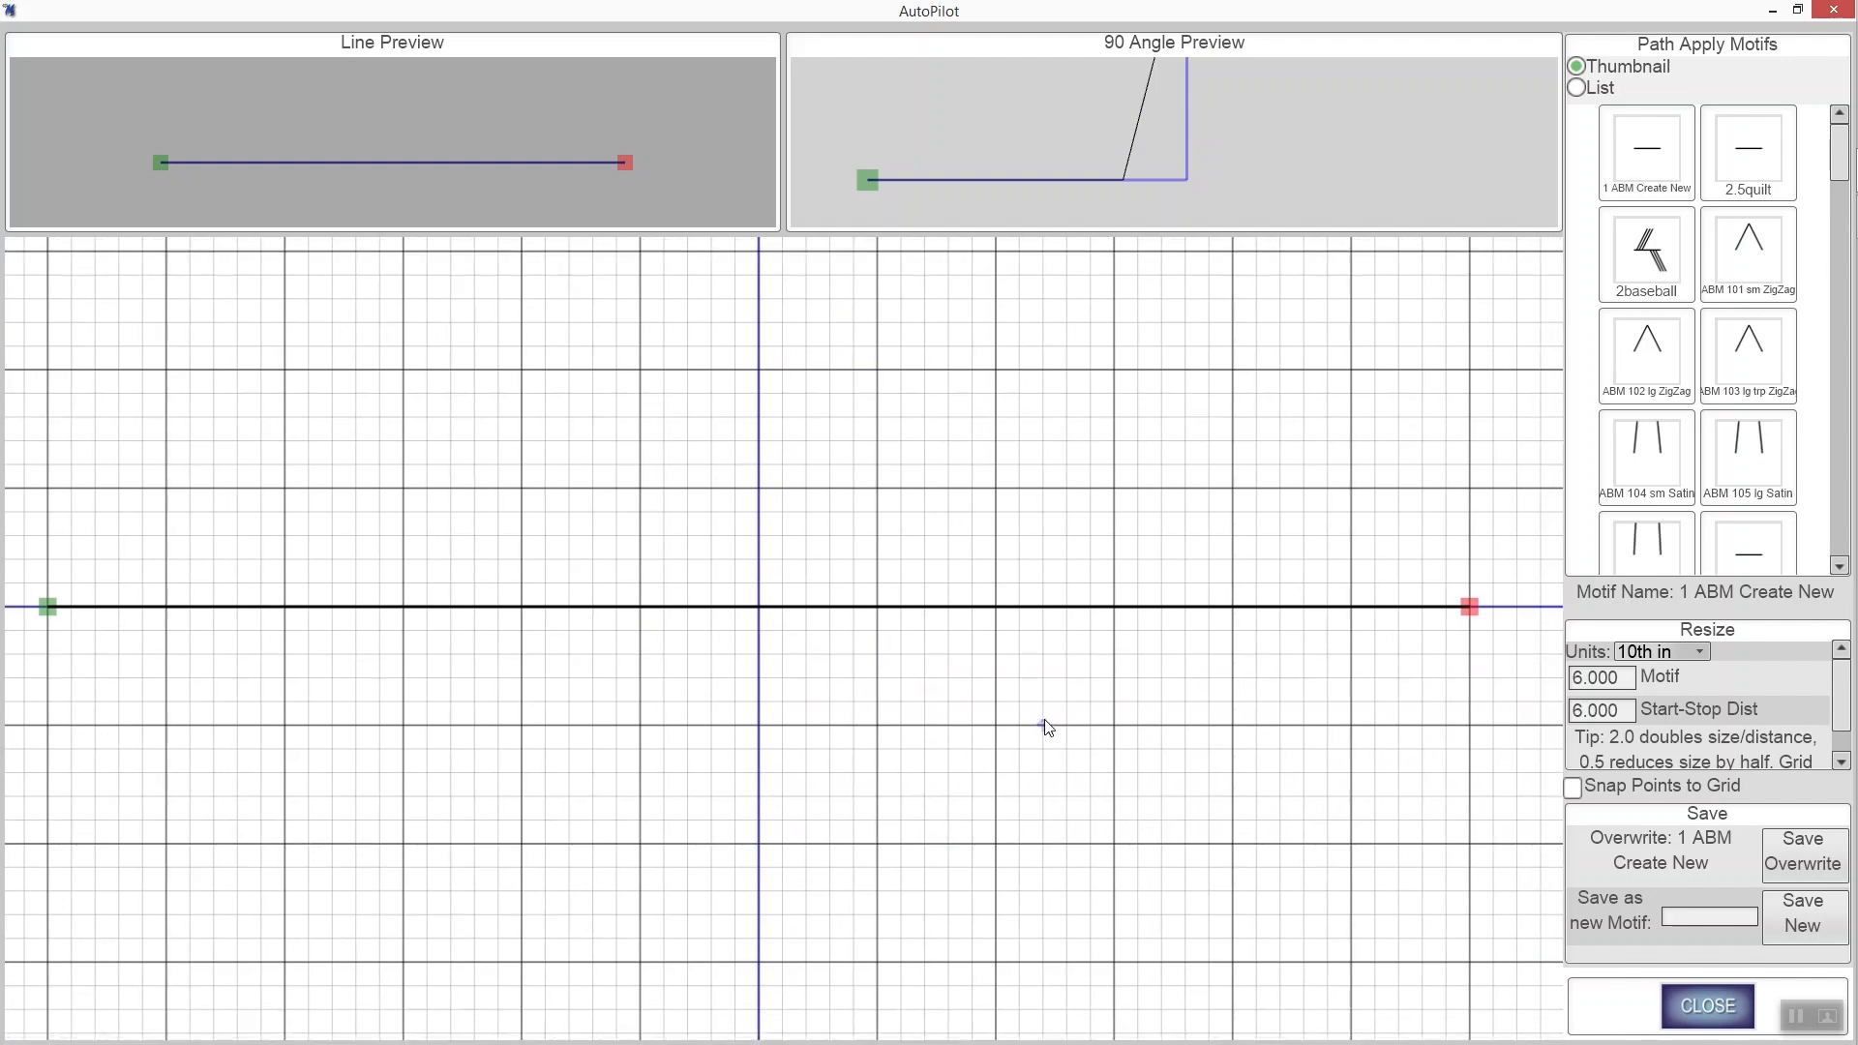
# Add points to the motif line, pull them into a back-and-forth zigzag above the baseline, and enable Snap Points to Grid.
pyautogui.moveTo(1044, 721); pyautogui.dragTo(1047, 707)
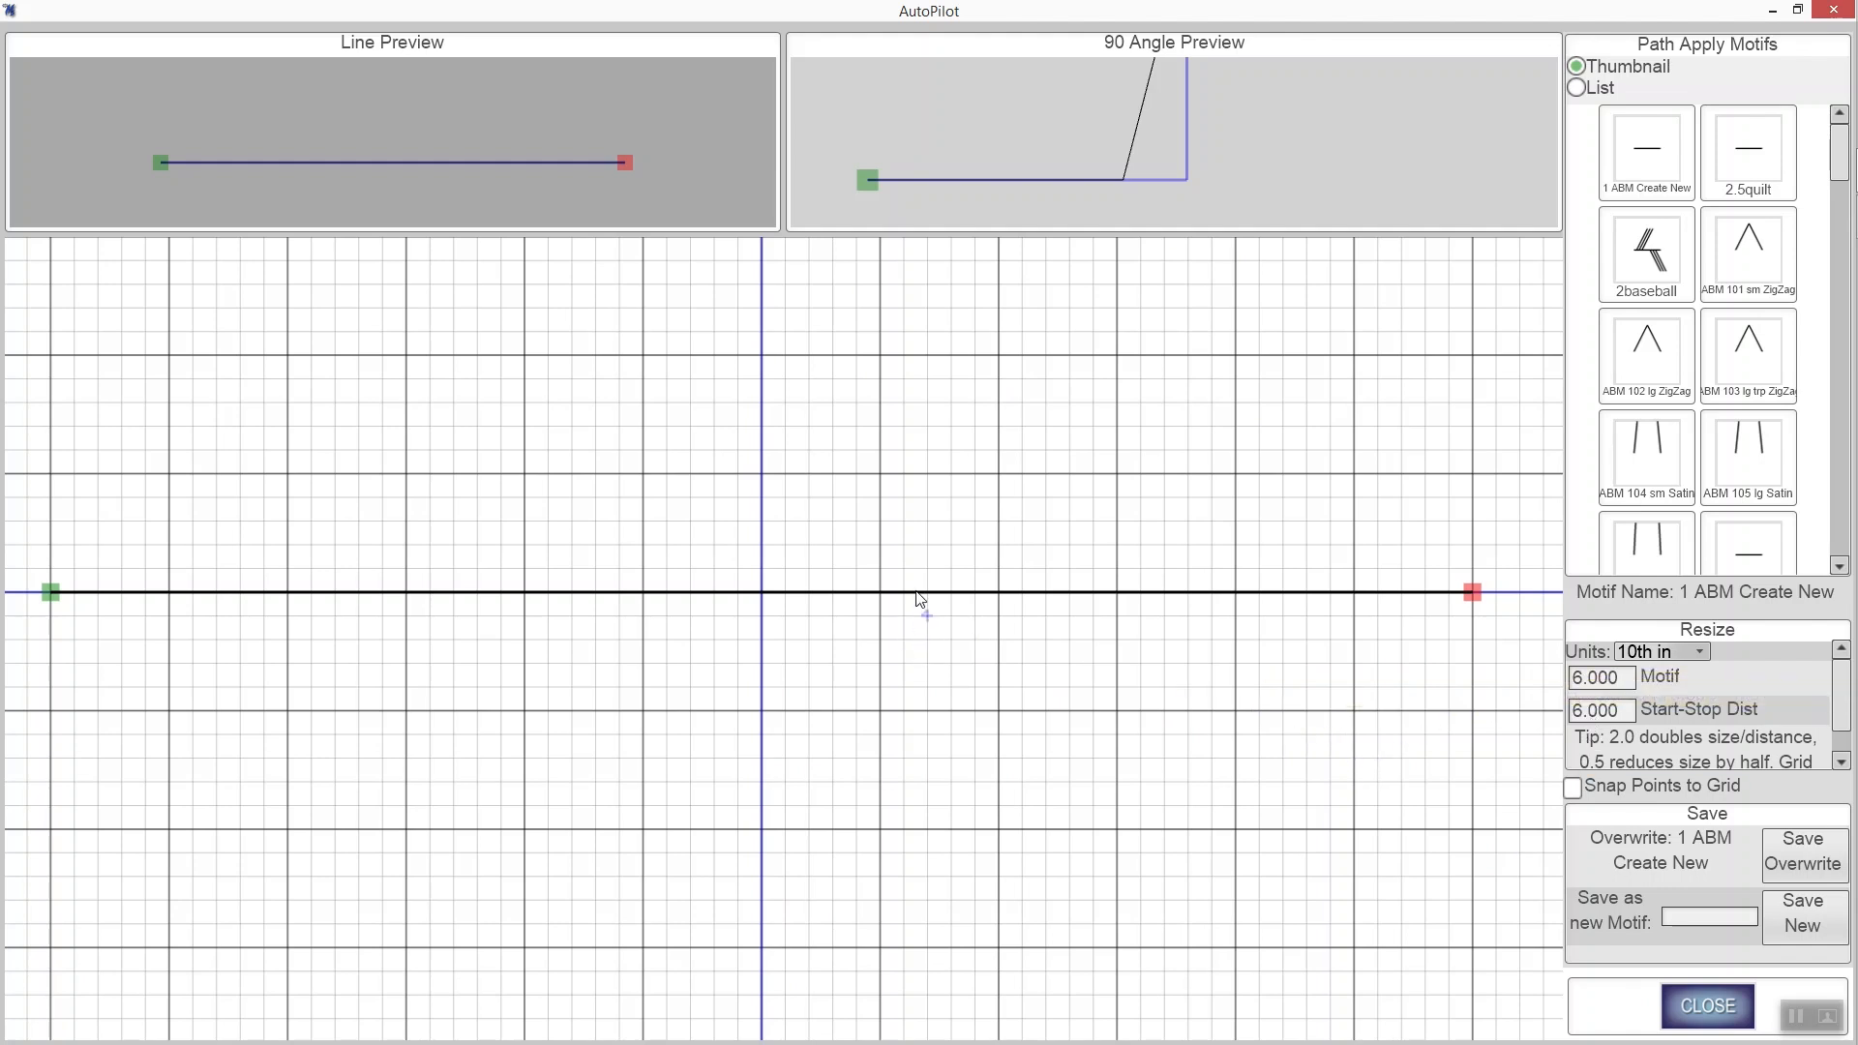
pyautogui.moveTo(915, 595); pyautogui.dragTo(975, 410)
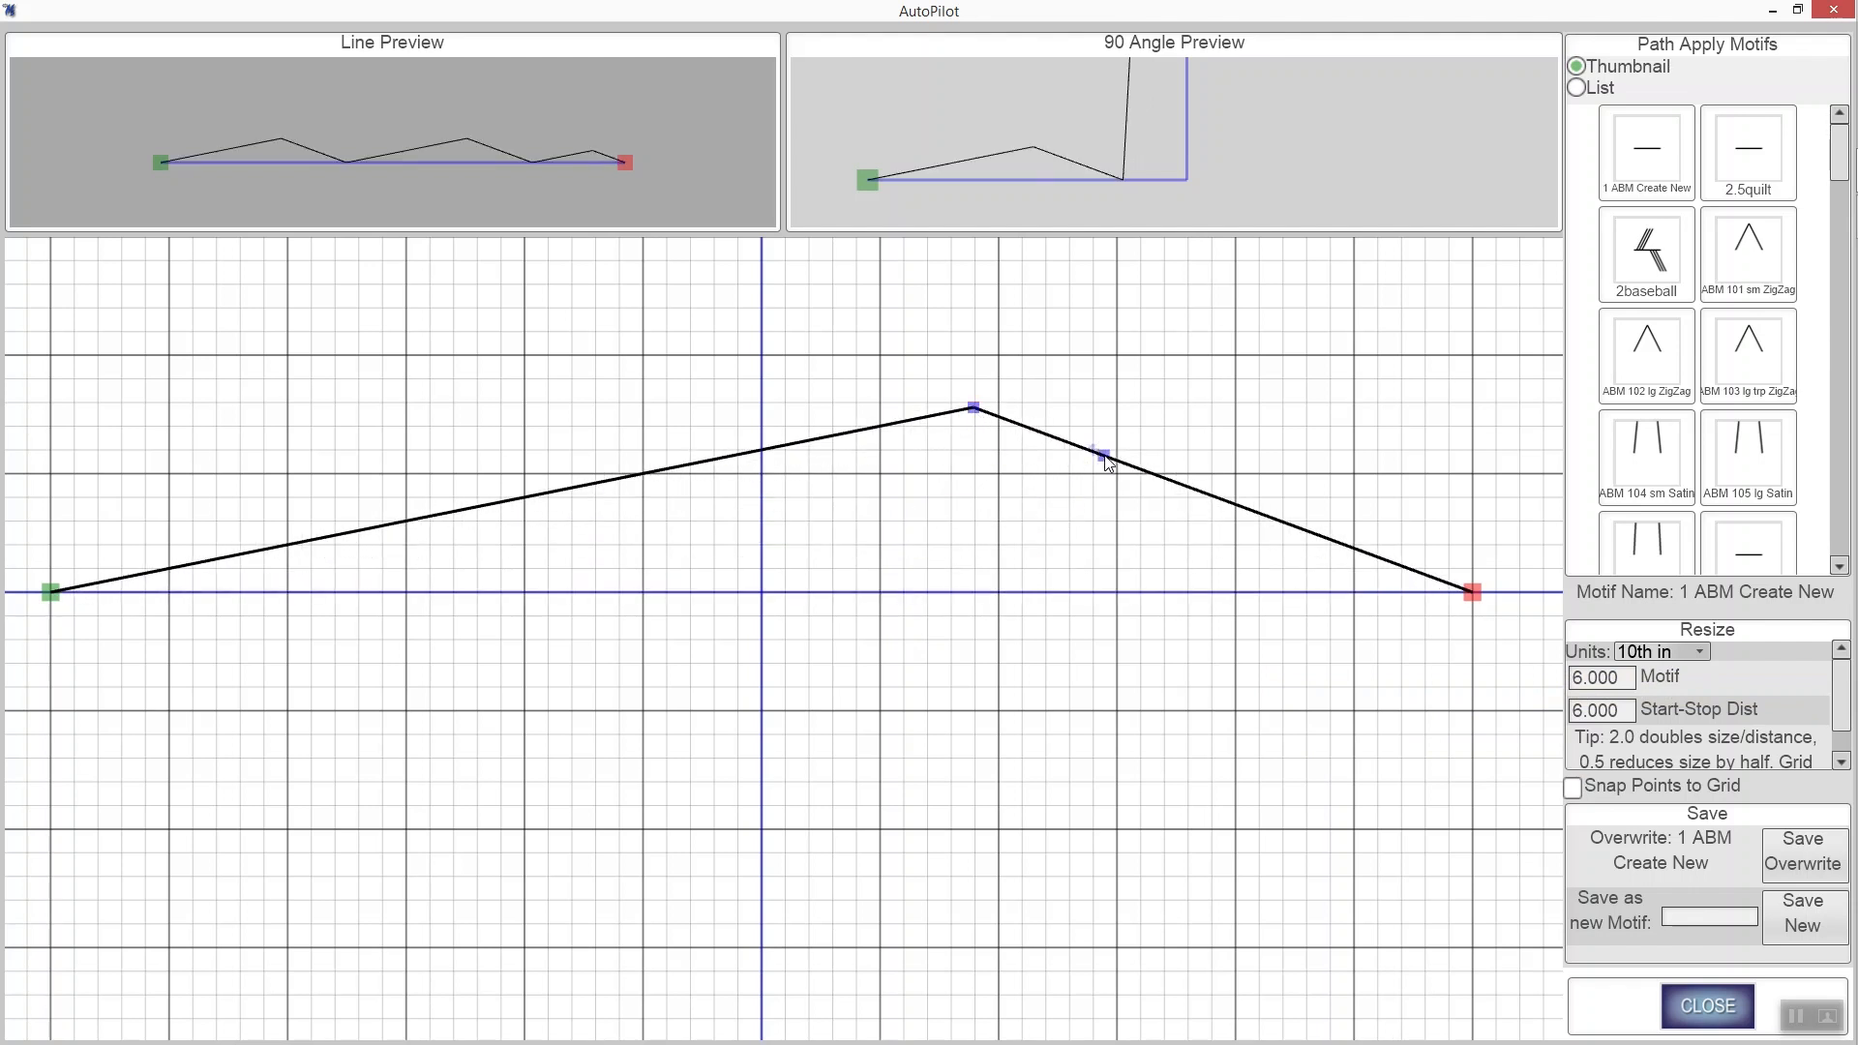
pyautogui.moveTo(1104, 461); pyautogui.dragTo(539, 594)
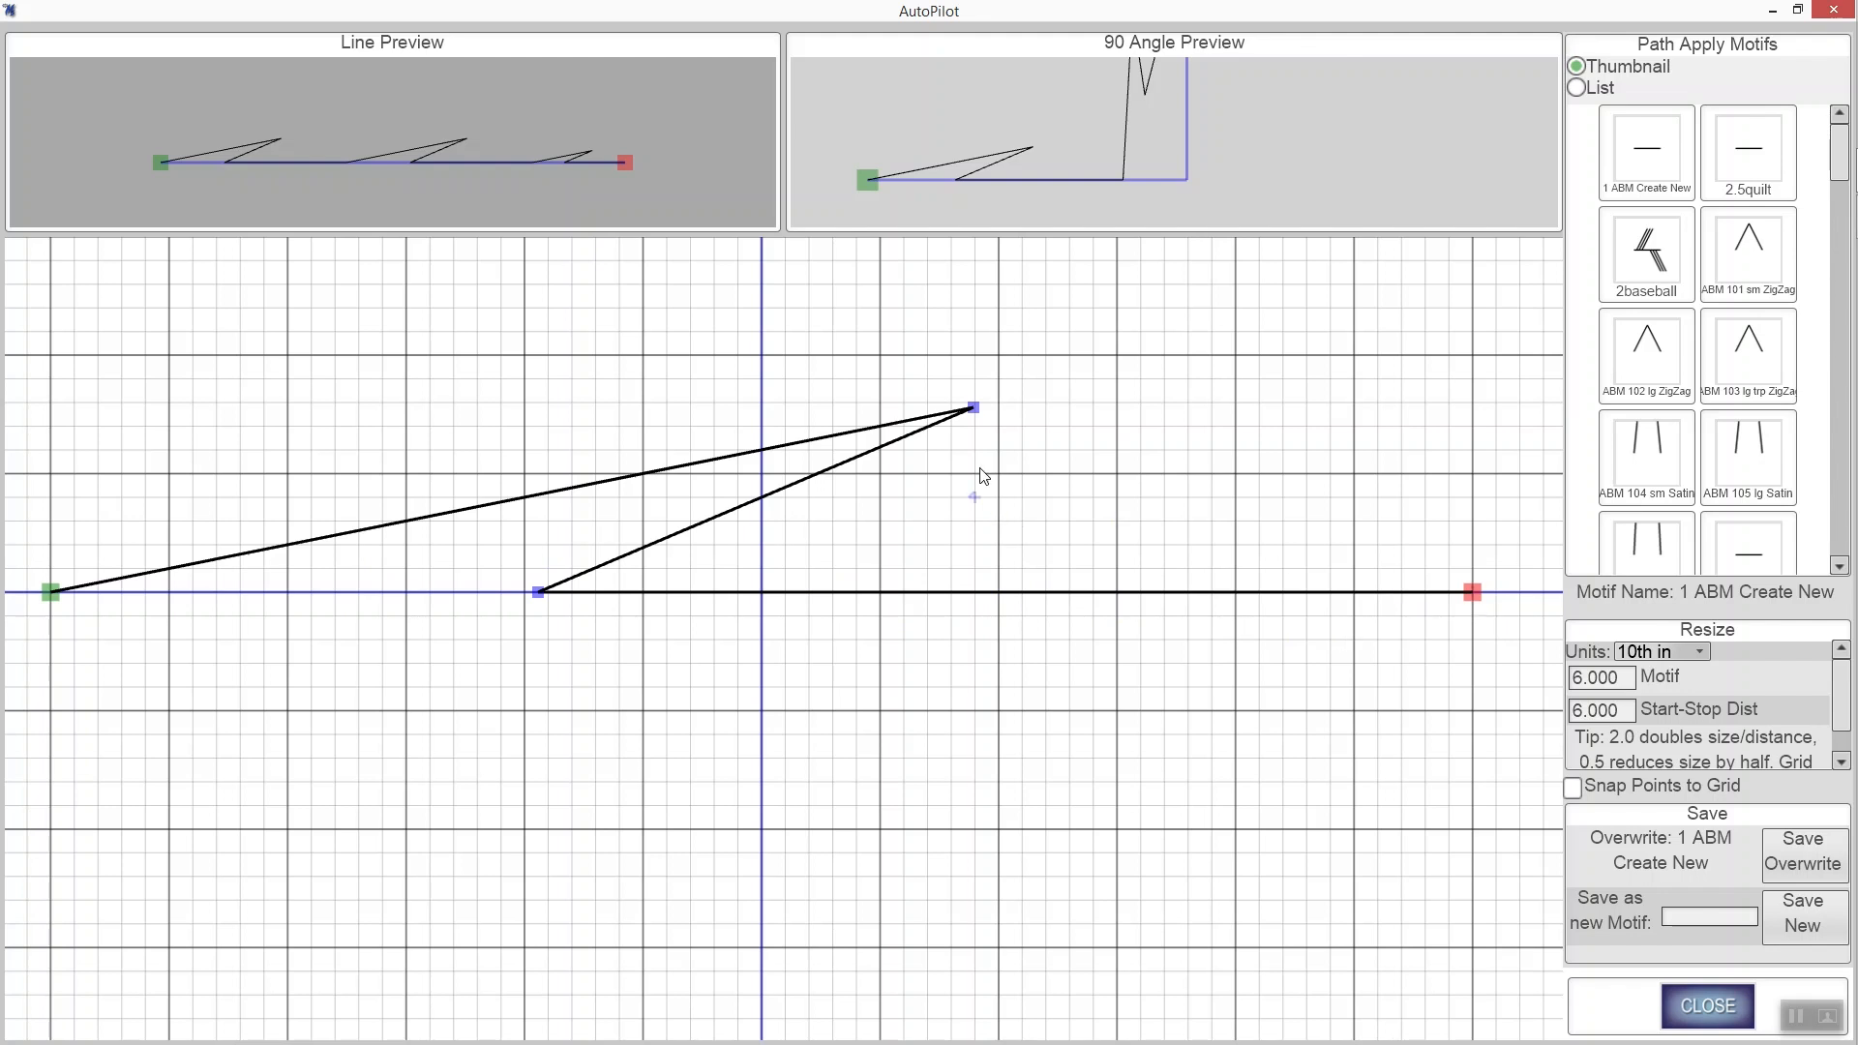
pyautogui.moveTo(974, 407); pyautogui.dragTo(1457, 453)
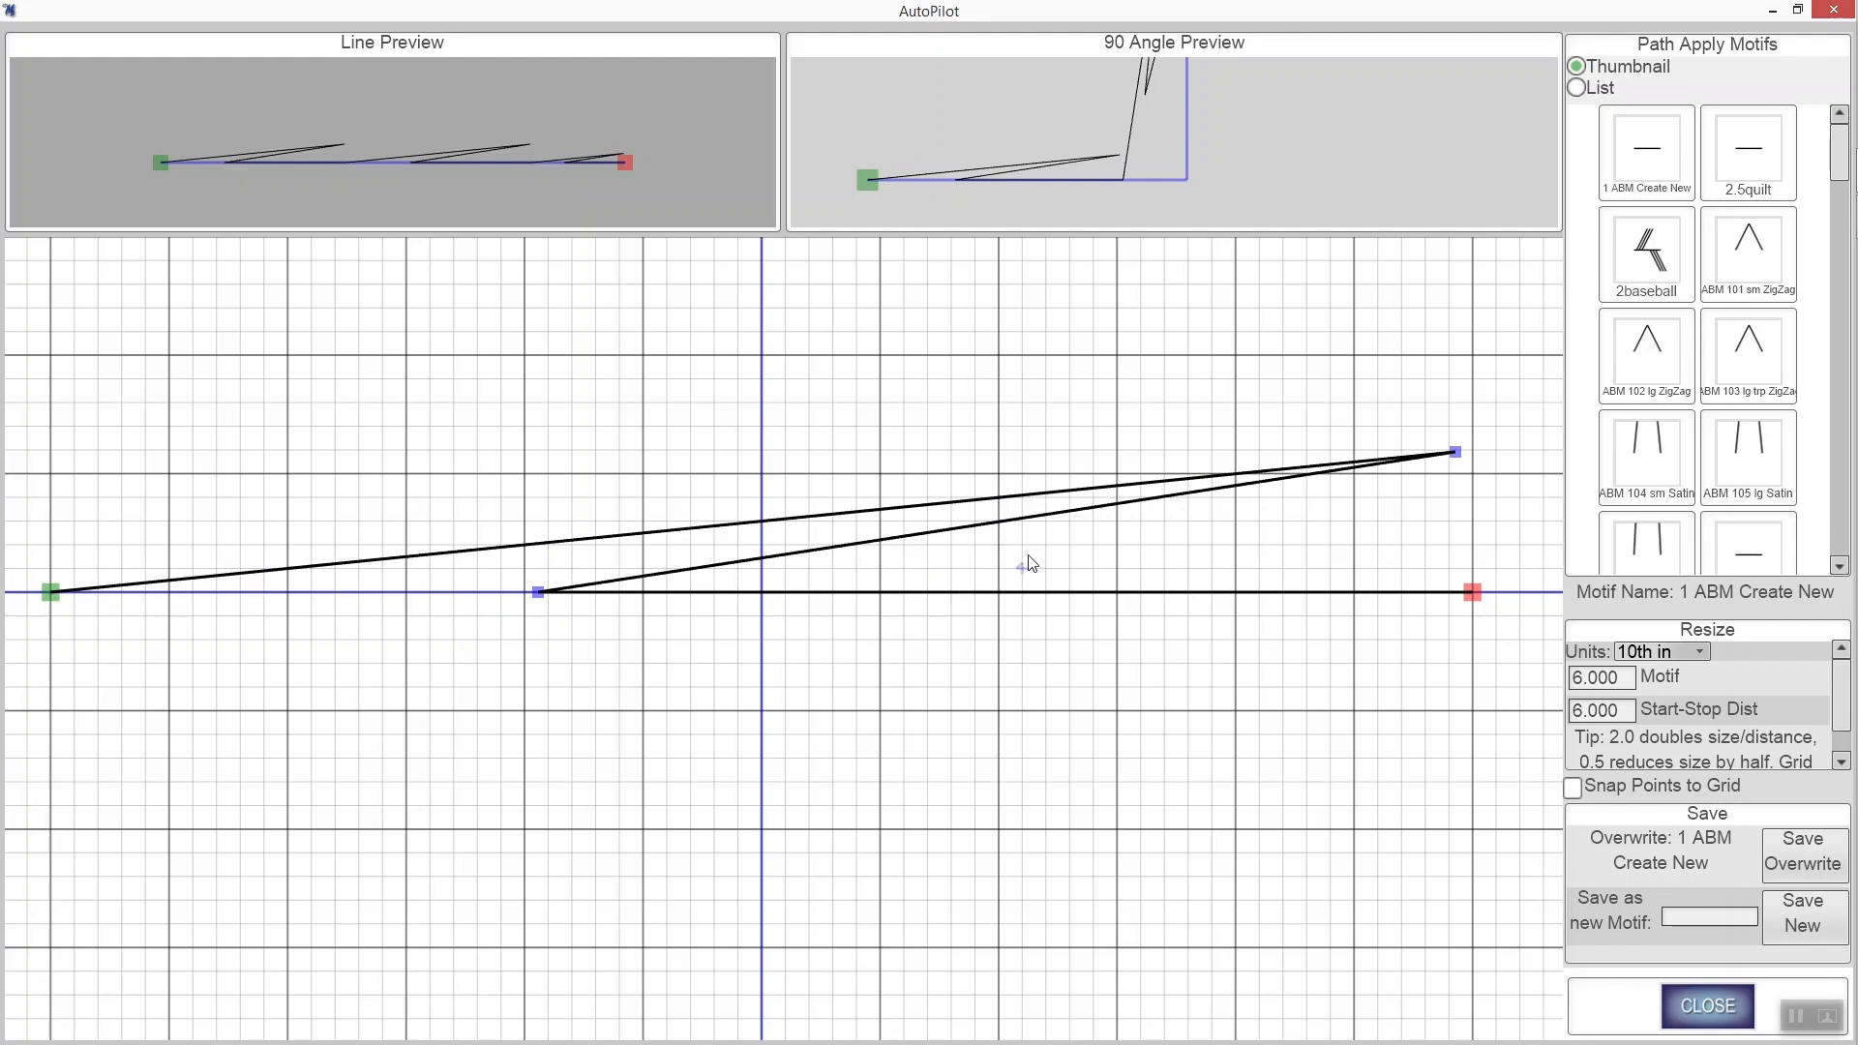
pyautogui.click(1007, 520)
pyautogui.moveTo(1007, 521); pyautogui.dragTo(527, 566)
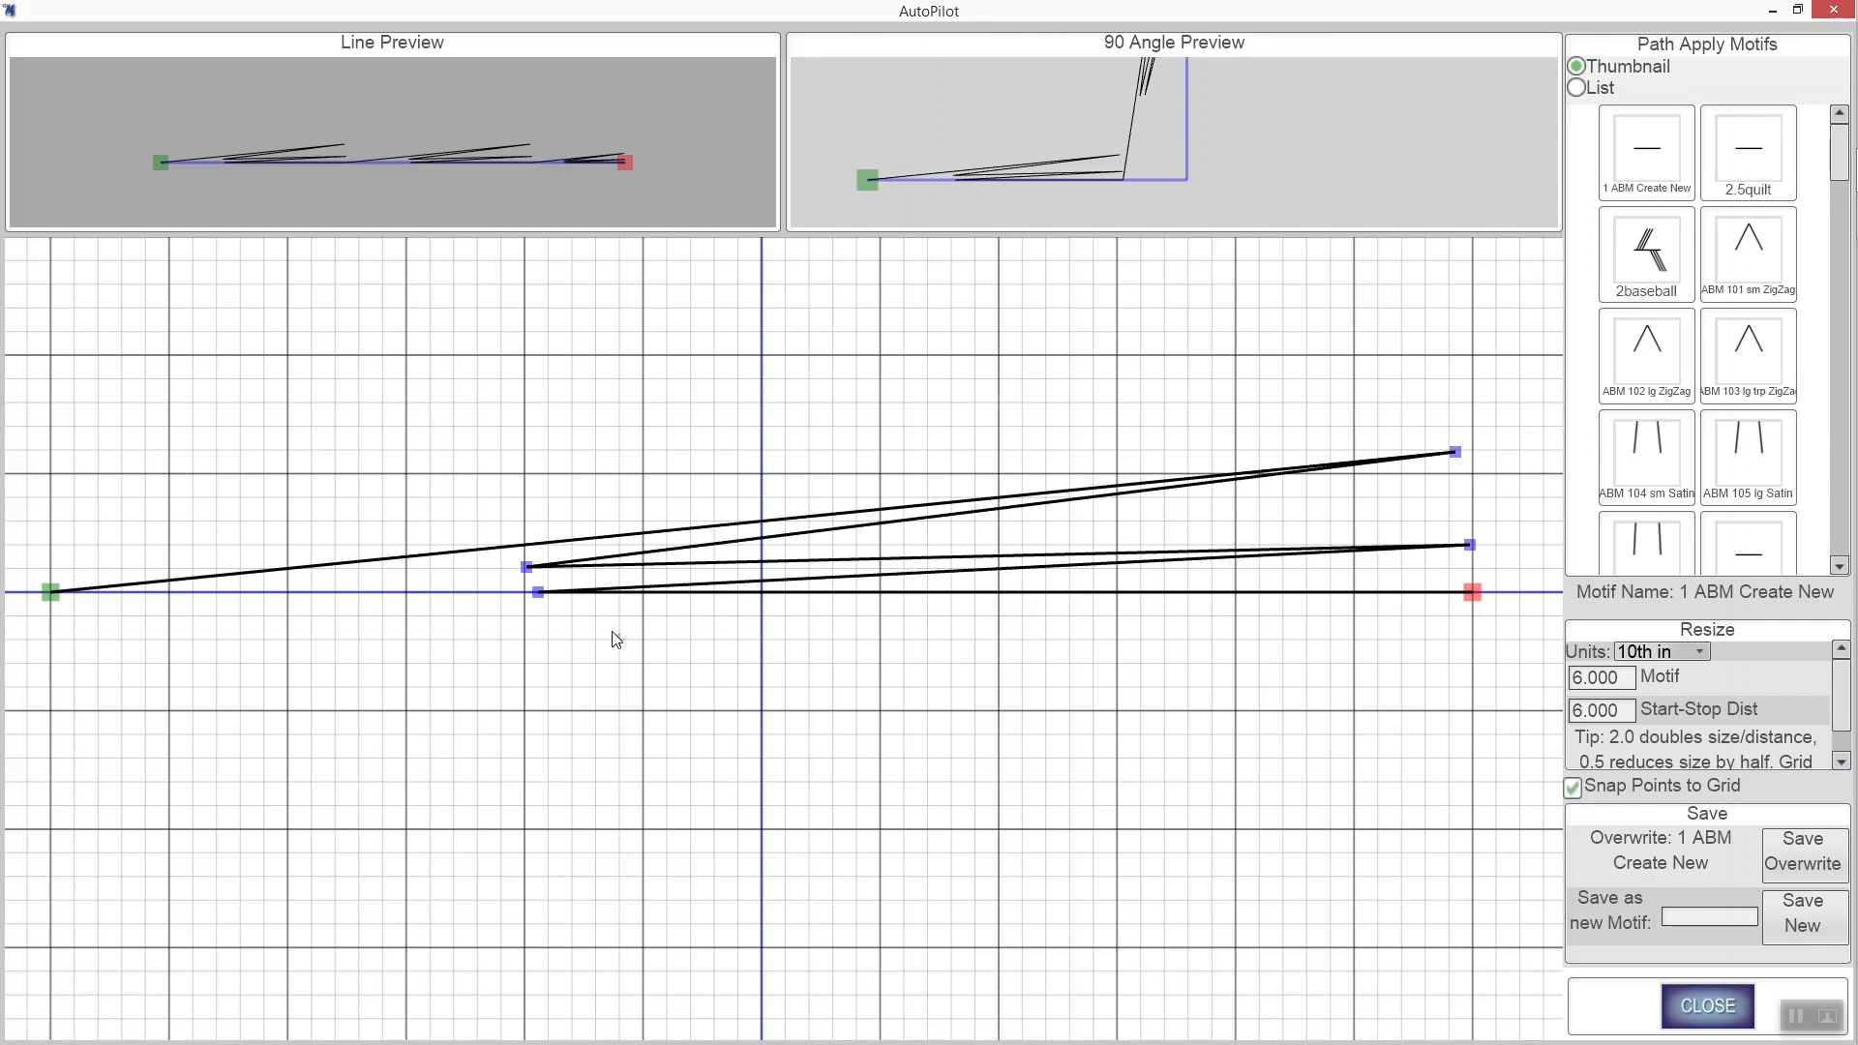
# Flatten the zigzag onto the baseline by snapping its points to the stop point and to a spot one third along the line.
pyautogui.moveTo(538, 592); pyautogui.dragTo(525, 592)
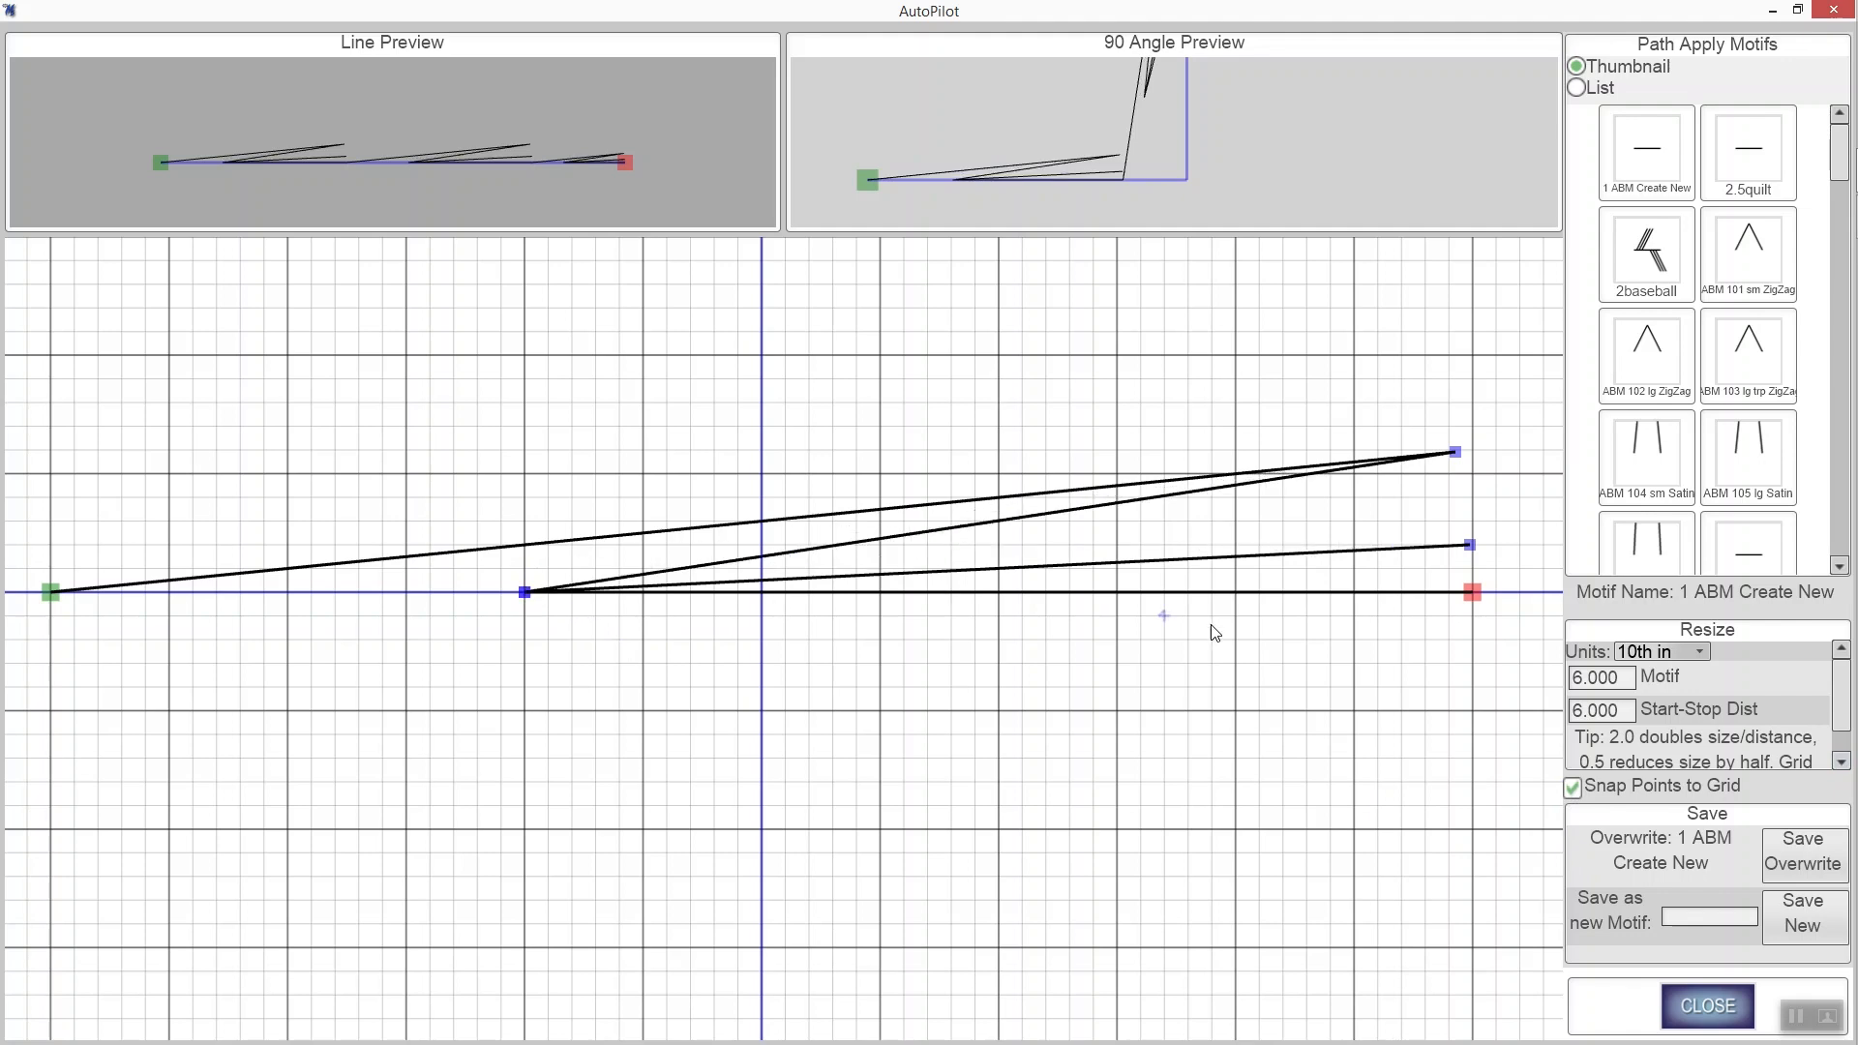
pyautogui.moveTo(1470, 545); pyautogui.dragTo(1472, 591)
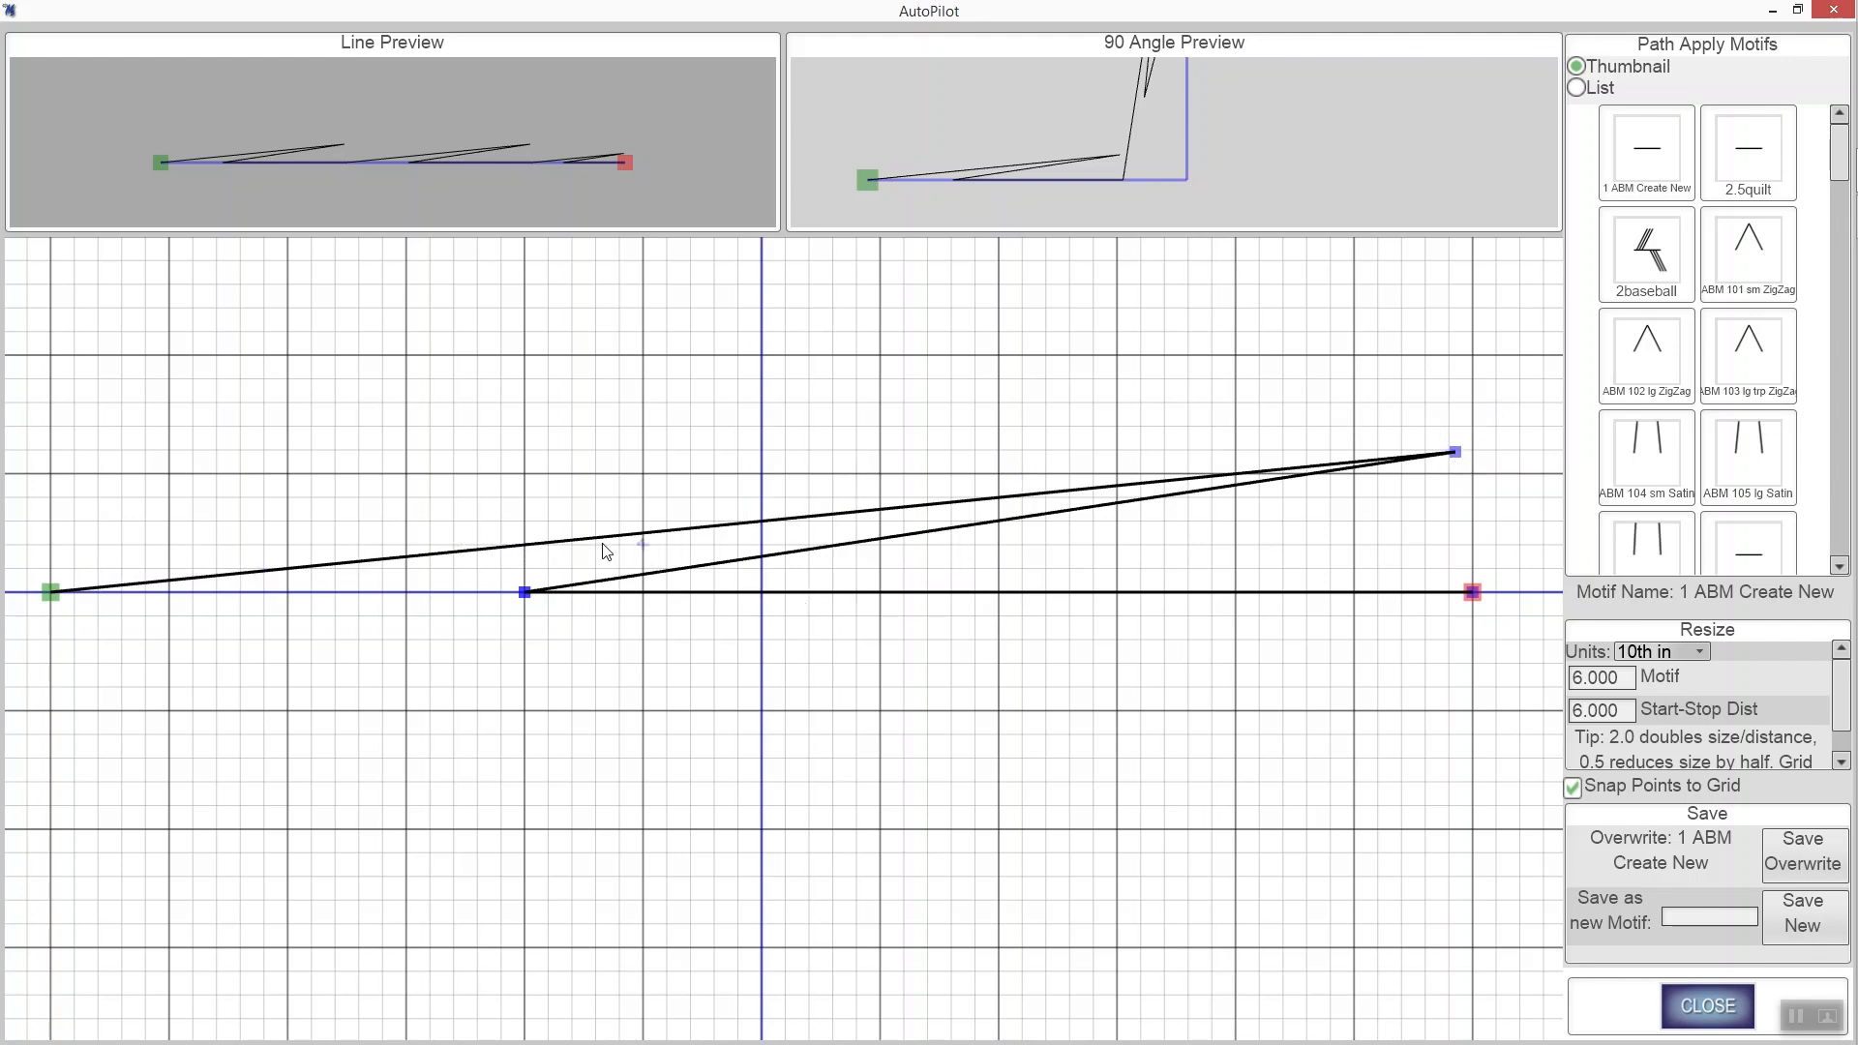
pyautogui.moveTo(529, 548); pyautogui.dragTo(524, 592)
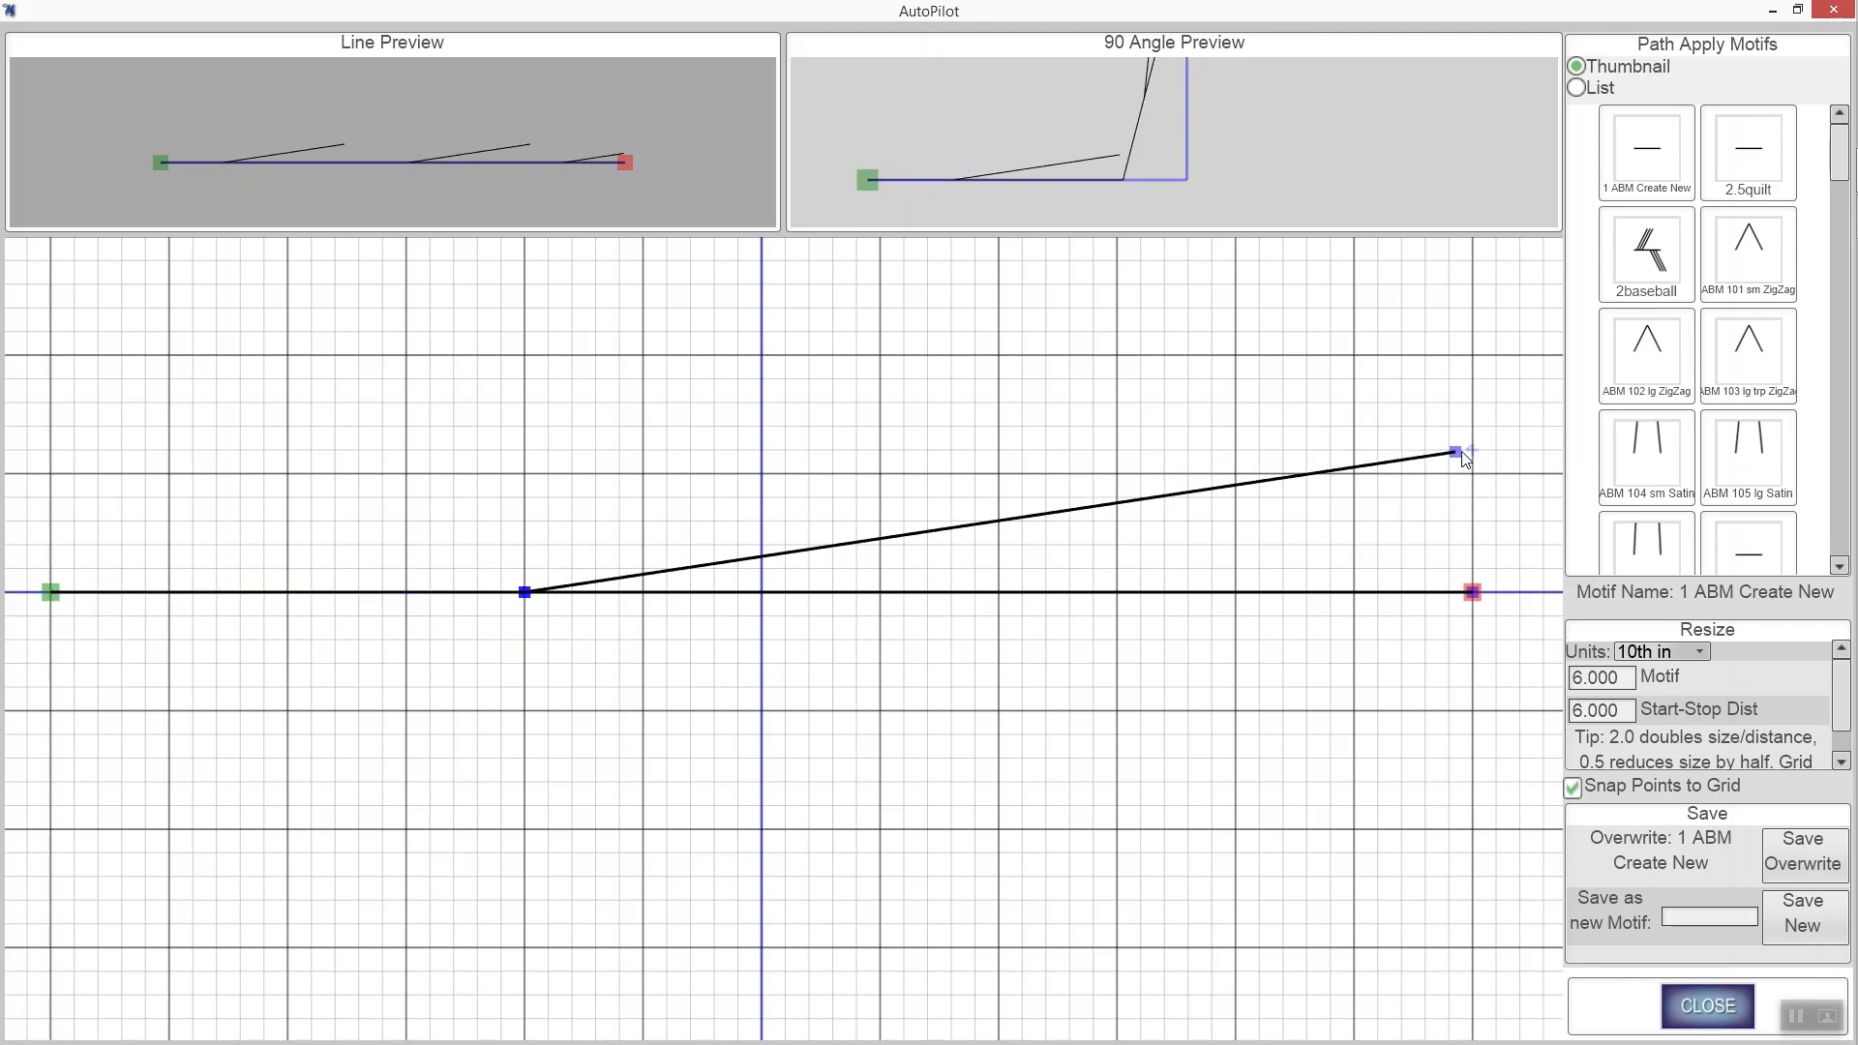
pyautogui.moveTo(1453, 453); pyautogui.dragTo(1472, 592)
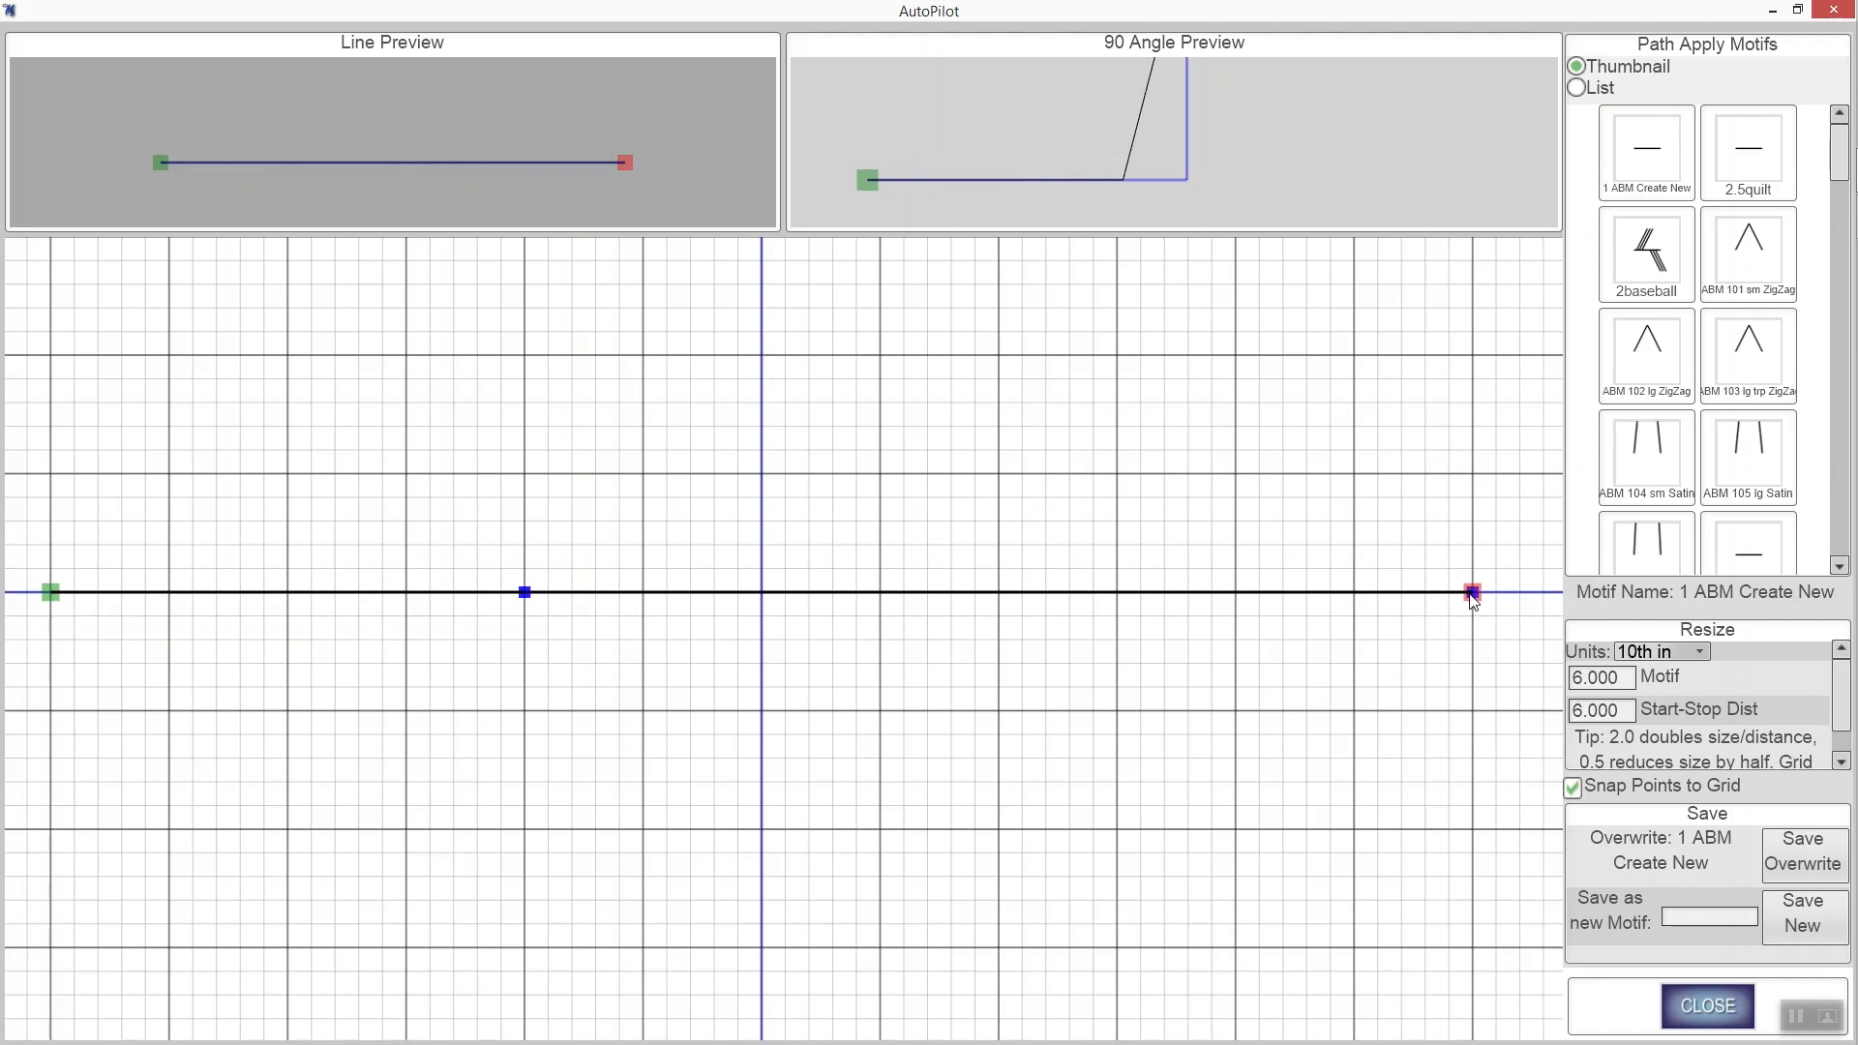
# Save the edited stitch as a new motif named ABM Sashiko and close the motif editor.
pyautogui.click(1678, 919)
pyautogui.write('shiko')
pyautogui.click(1786, 910)
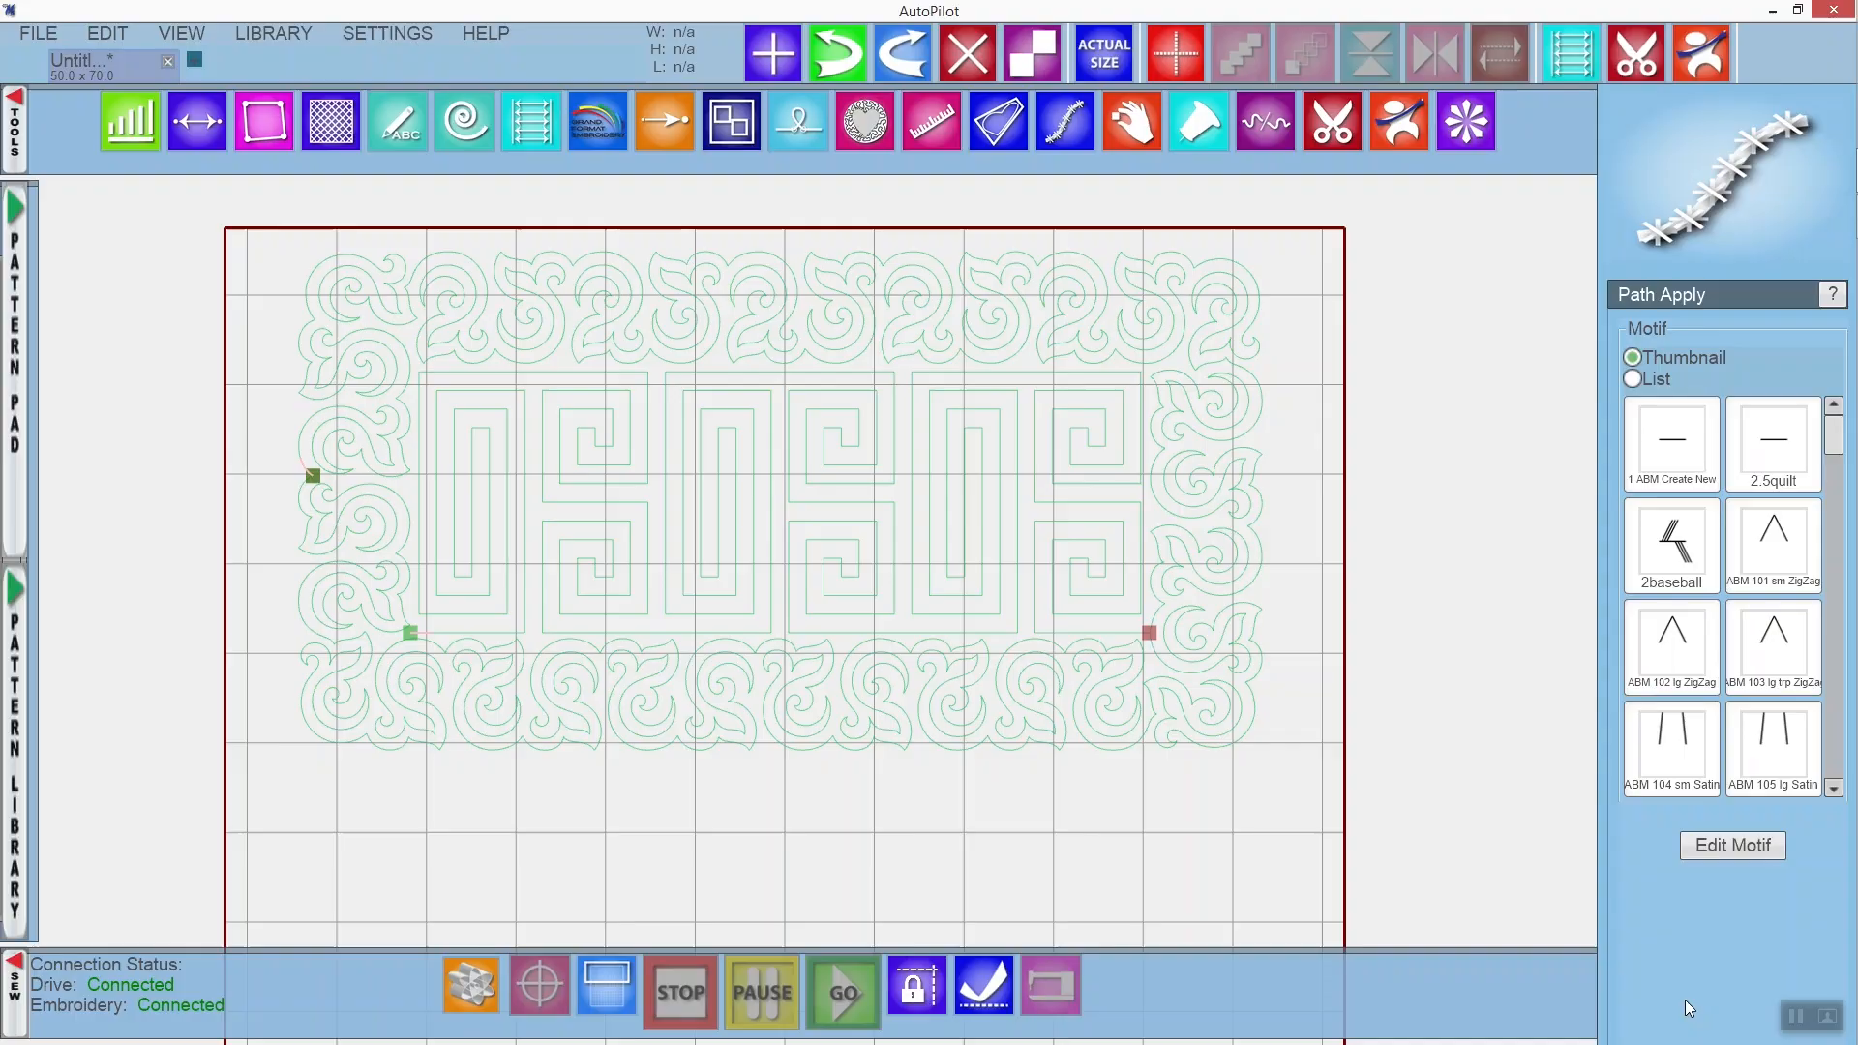
pyautogui.click(1684, 1001)
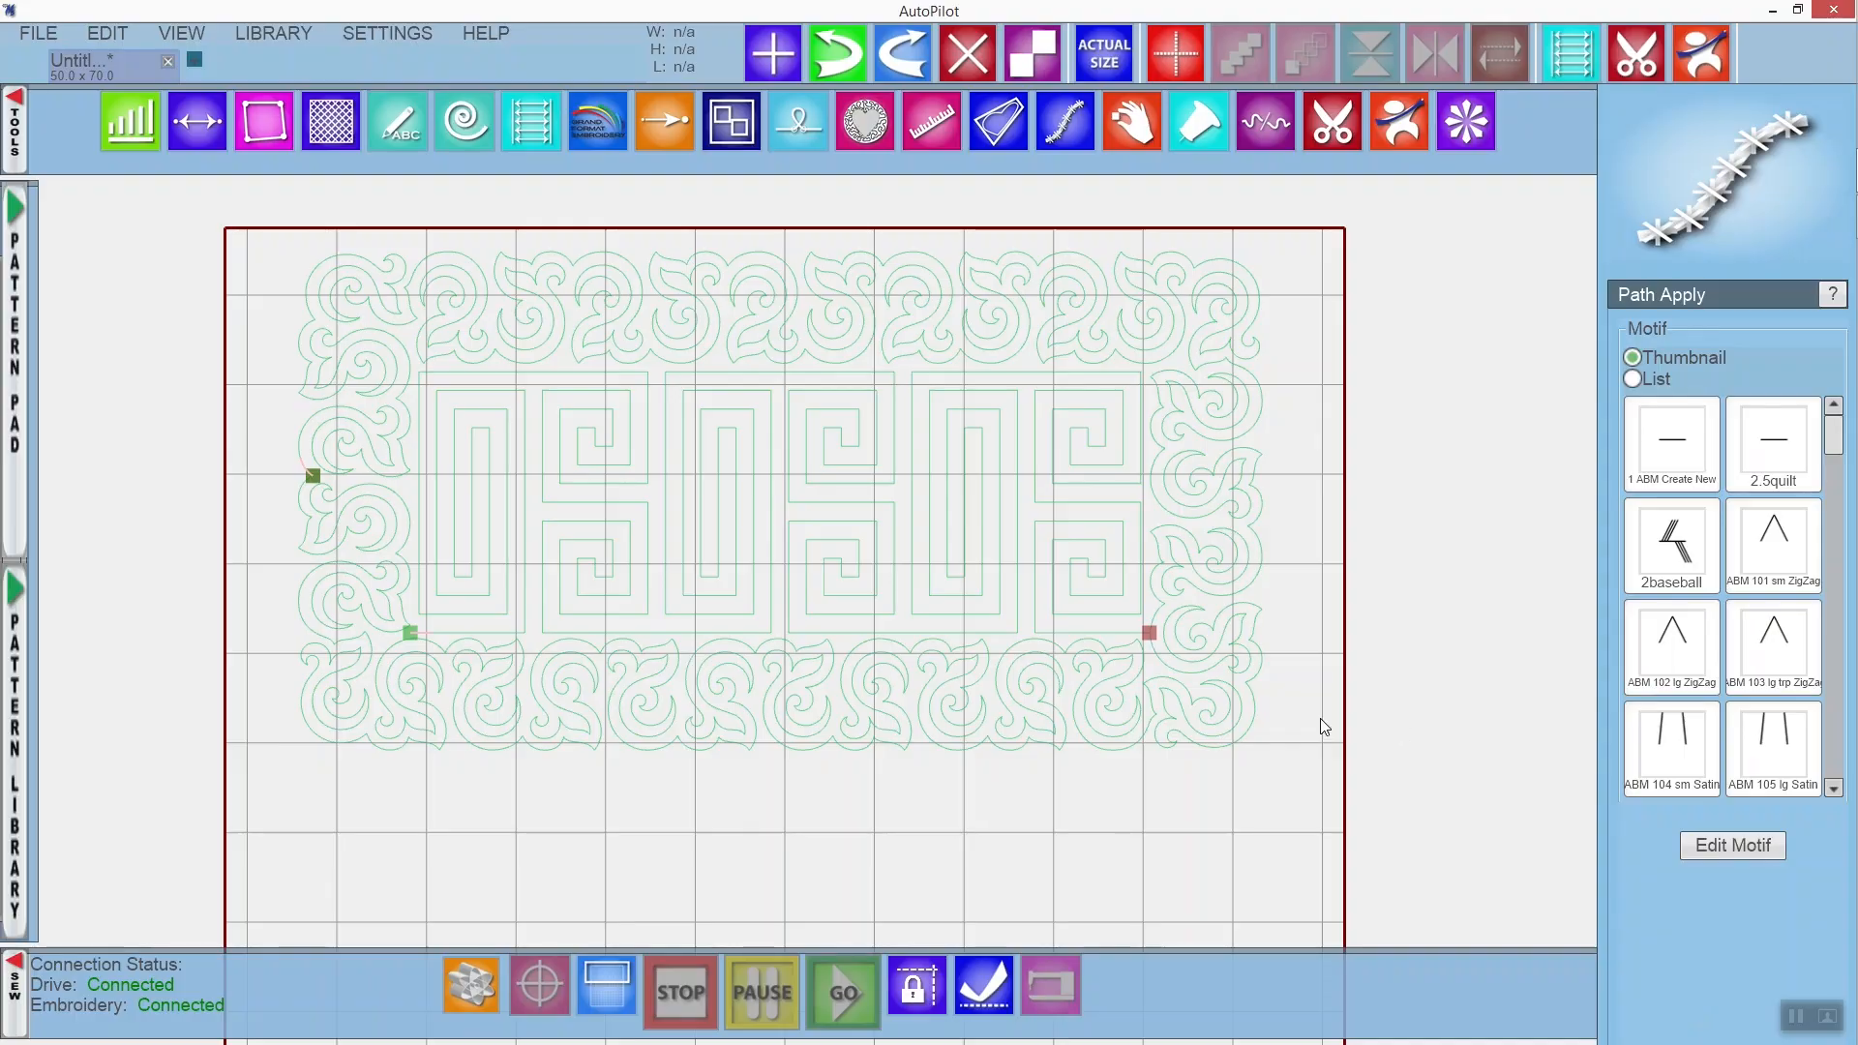
# Try to apply the ABM Sashiko motif along the floral border with Path Apply.
pyautogui.click(985, 332)
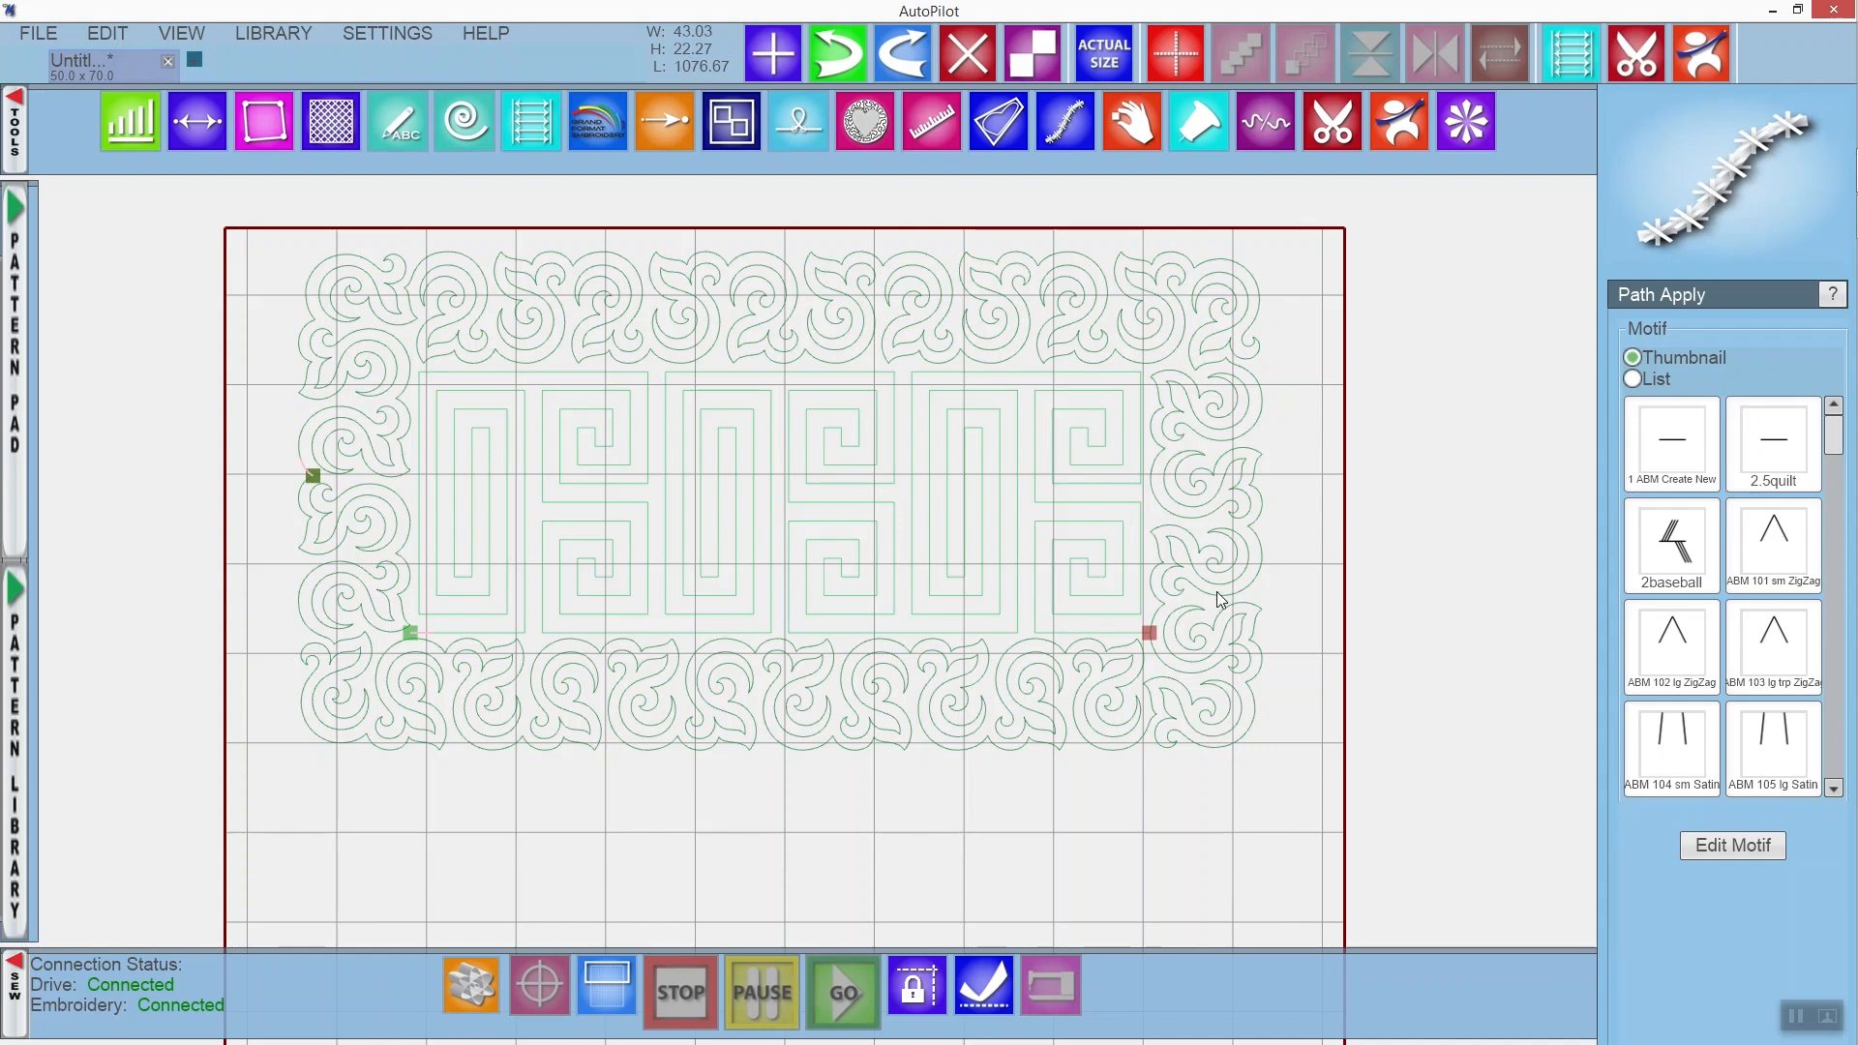
pyautogui.scroll(3, 1218, 592)
pyautogui.moveTo(1206, 441); pyautogui.dragTo(1221, 538)
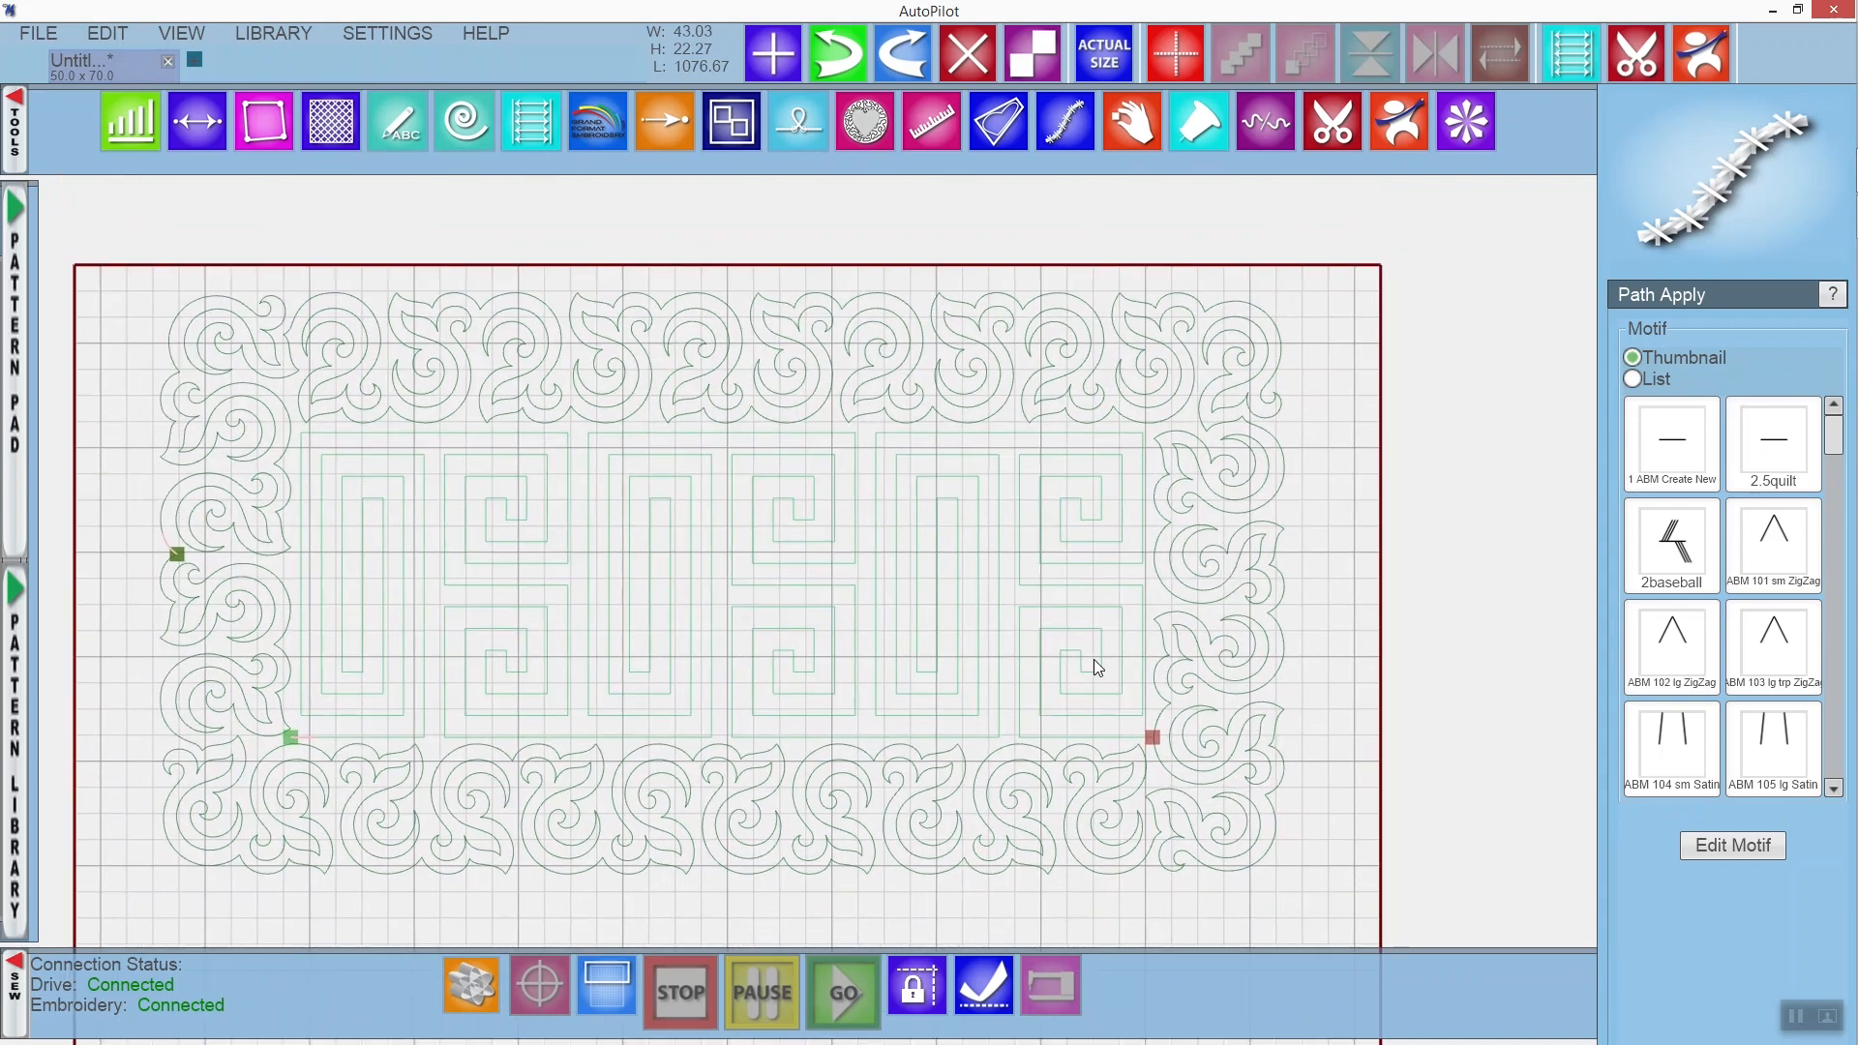
pyautogui.moveTo(1834, 436); pyautogui.dragTo(1855, 802)
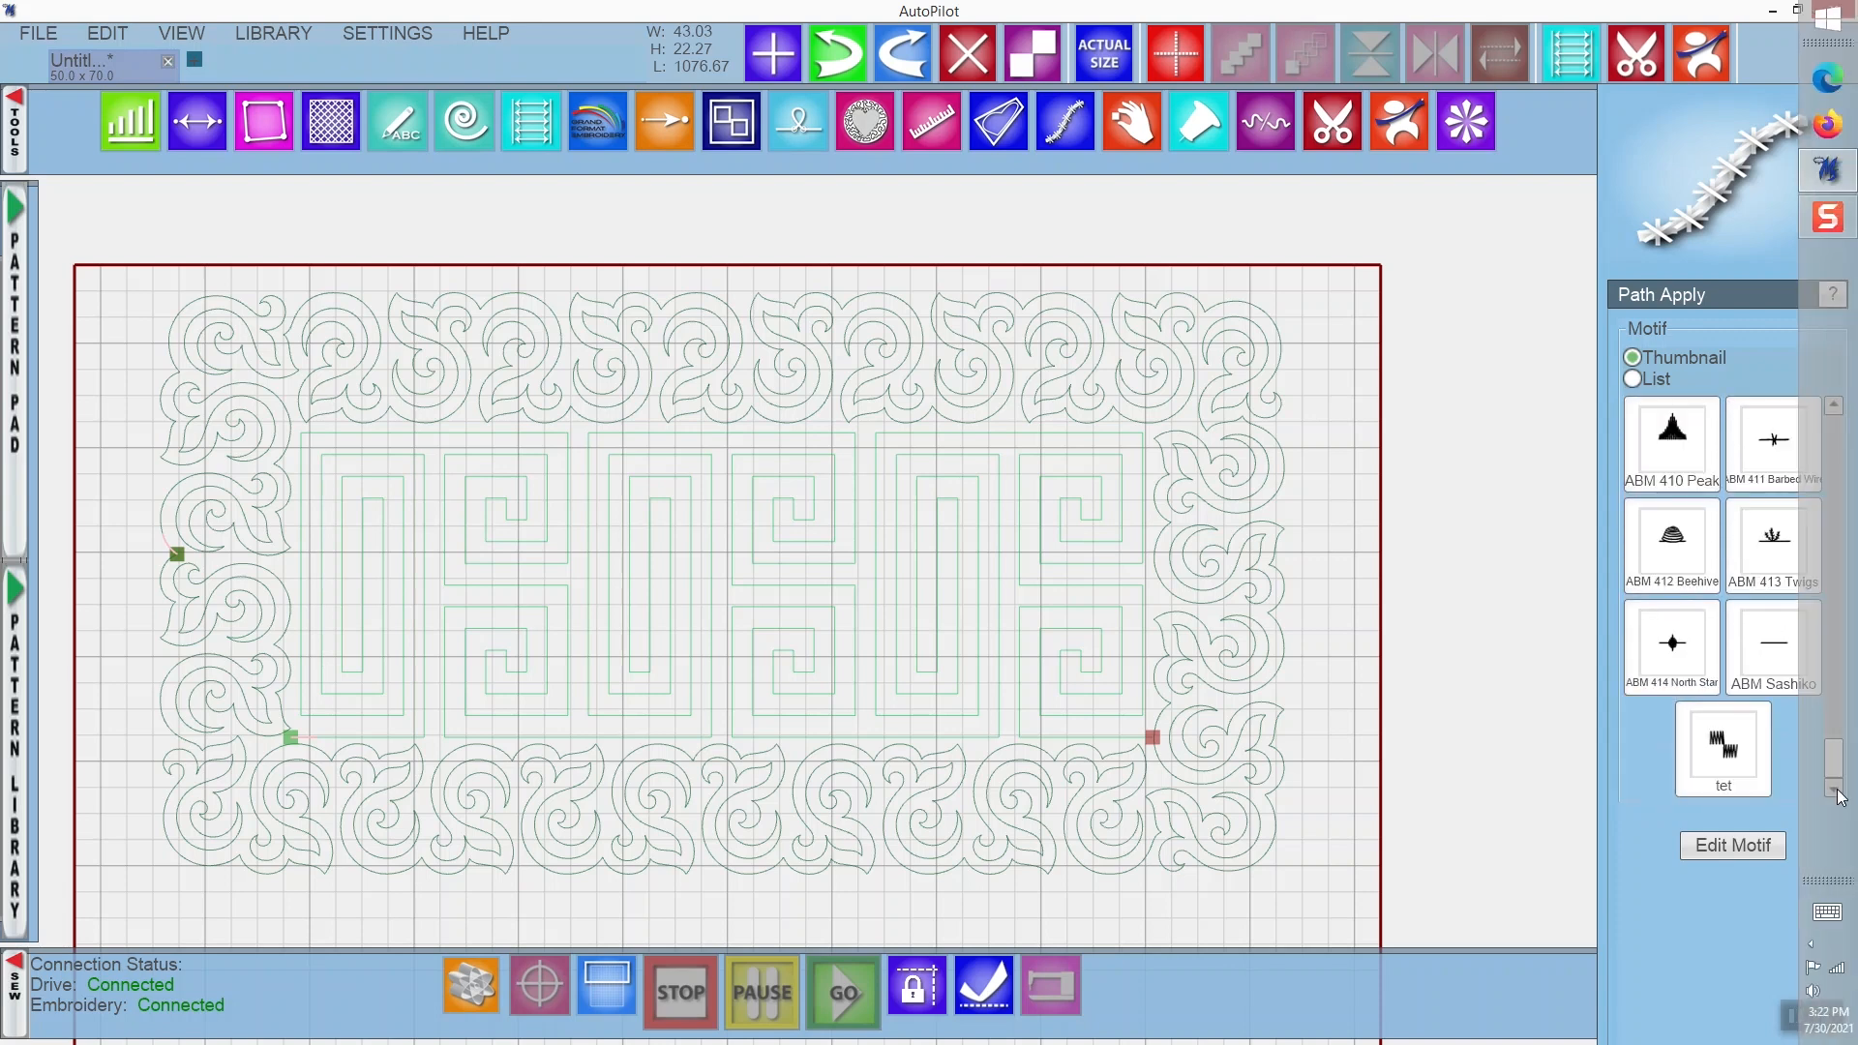
pyautogui.click(1782, 650)
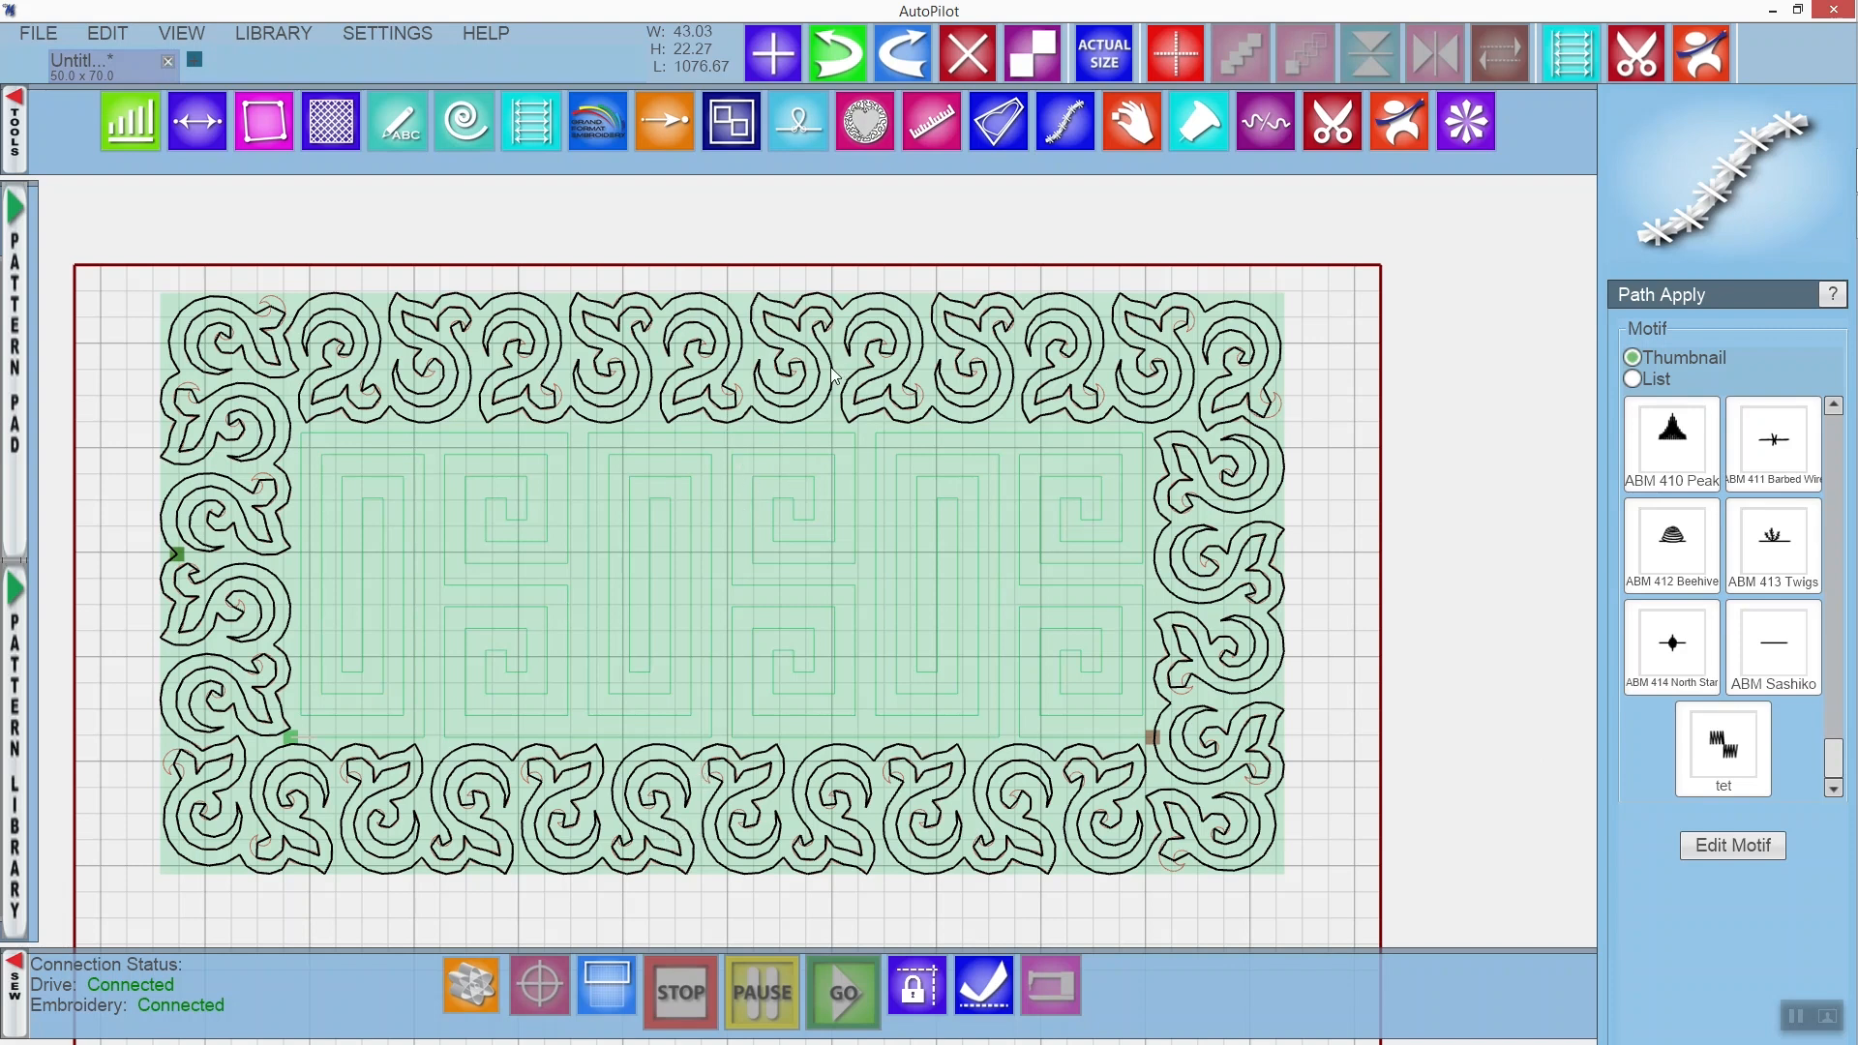
# Inspect how closely the stitches follow the border's tight curves, and undo the motif application.
pyautogui.scroll(5, 1164, 492)
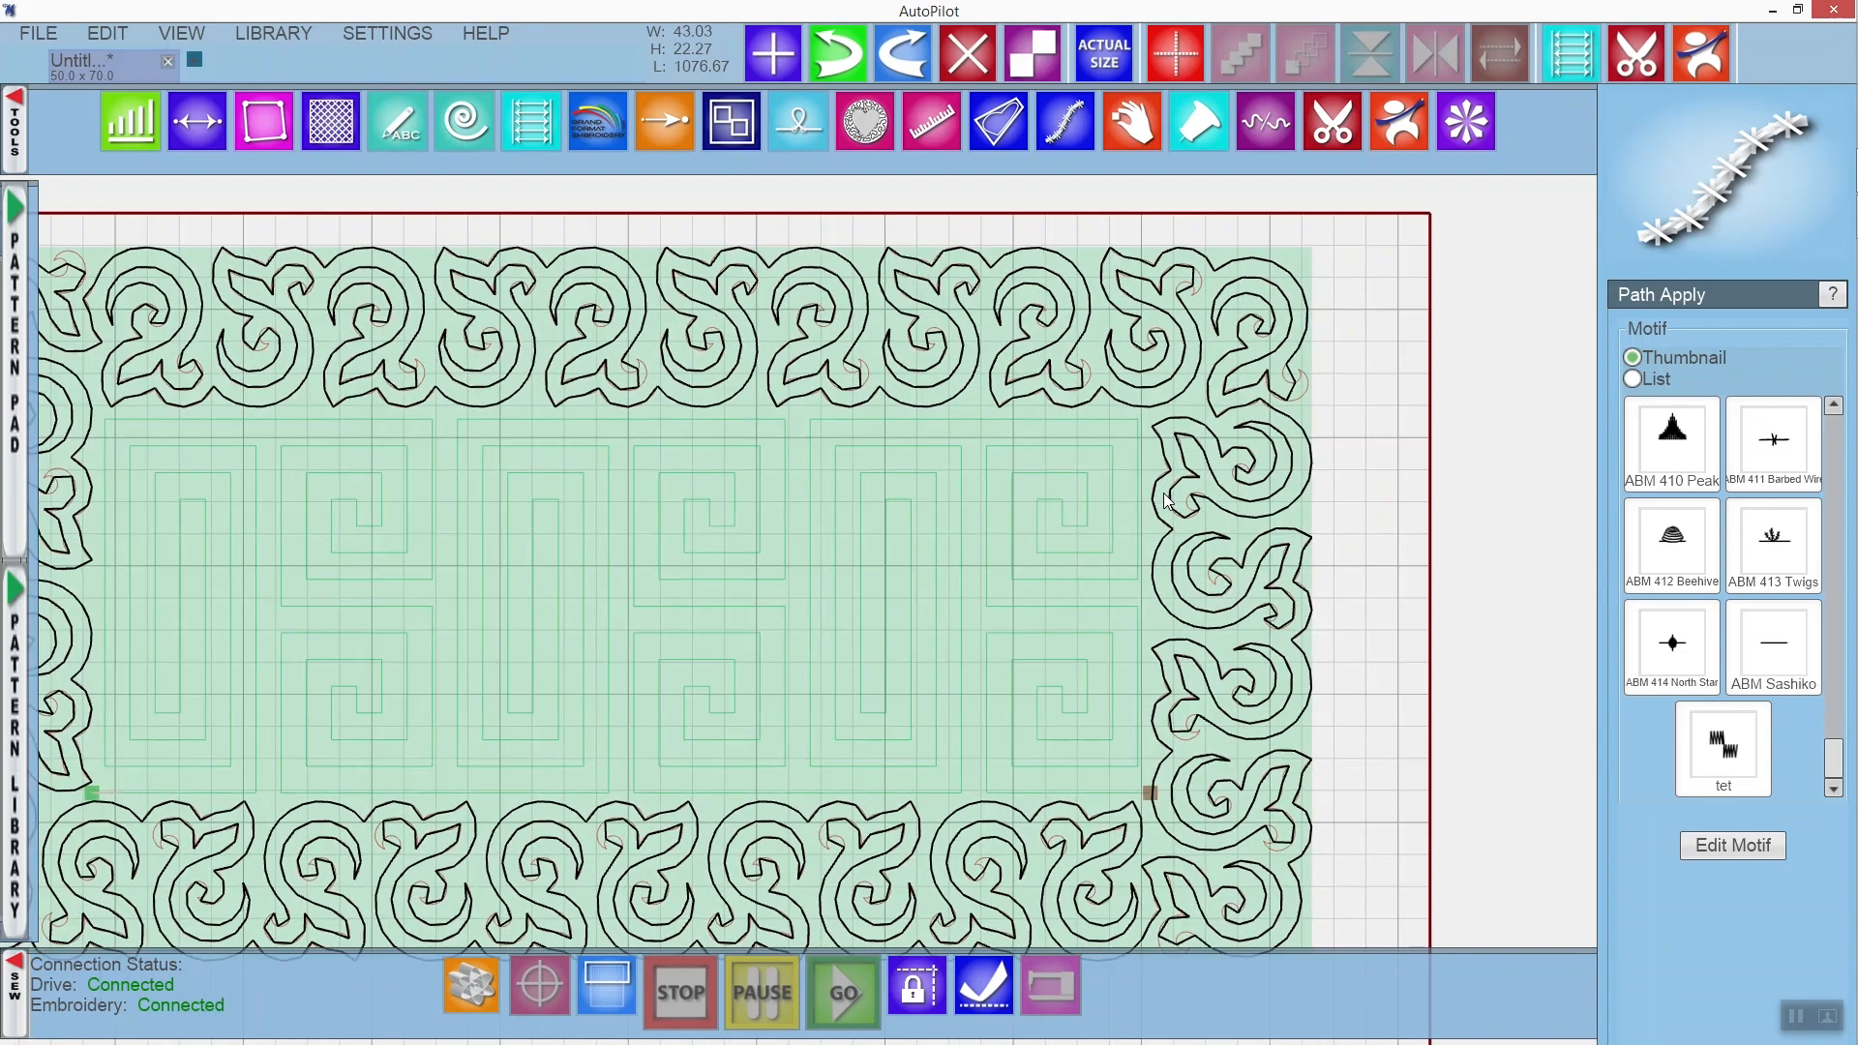
pyautogui.scroll(6, 1164, 491)
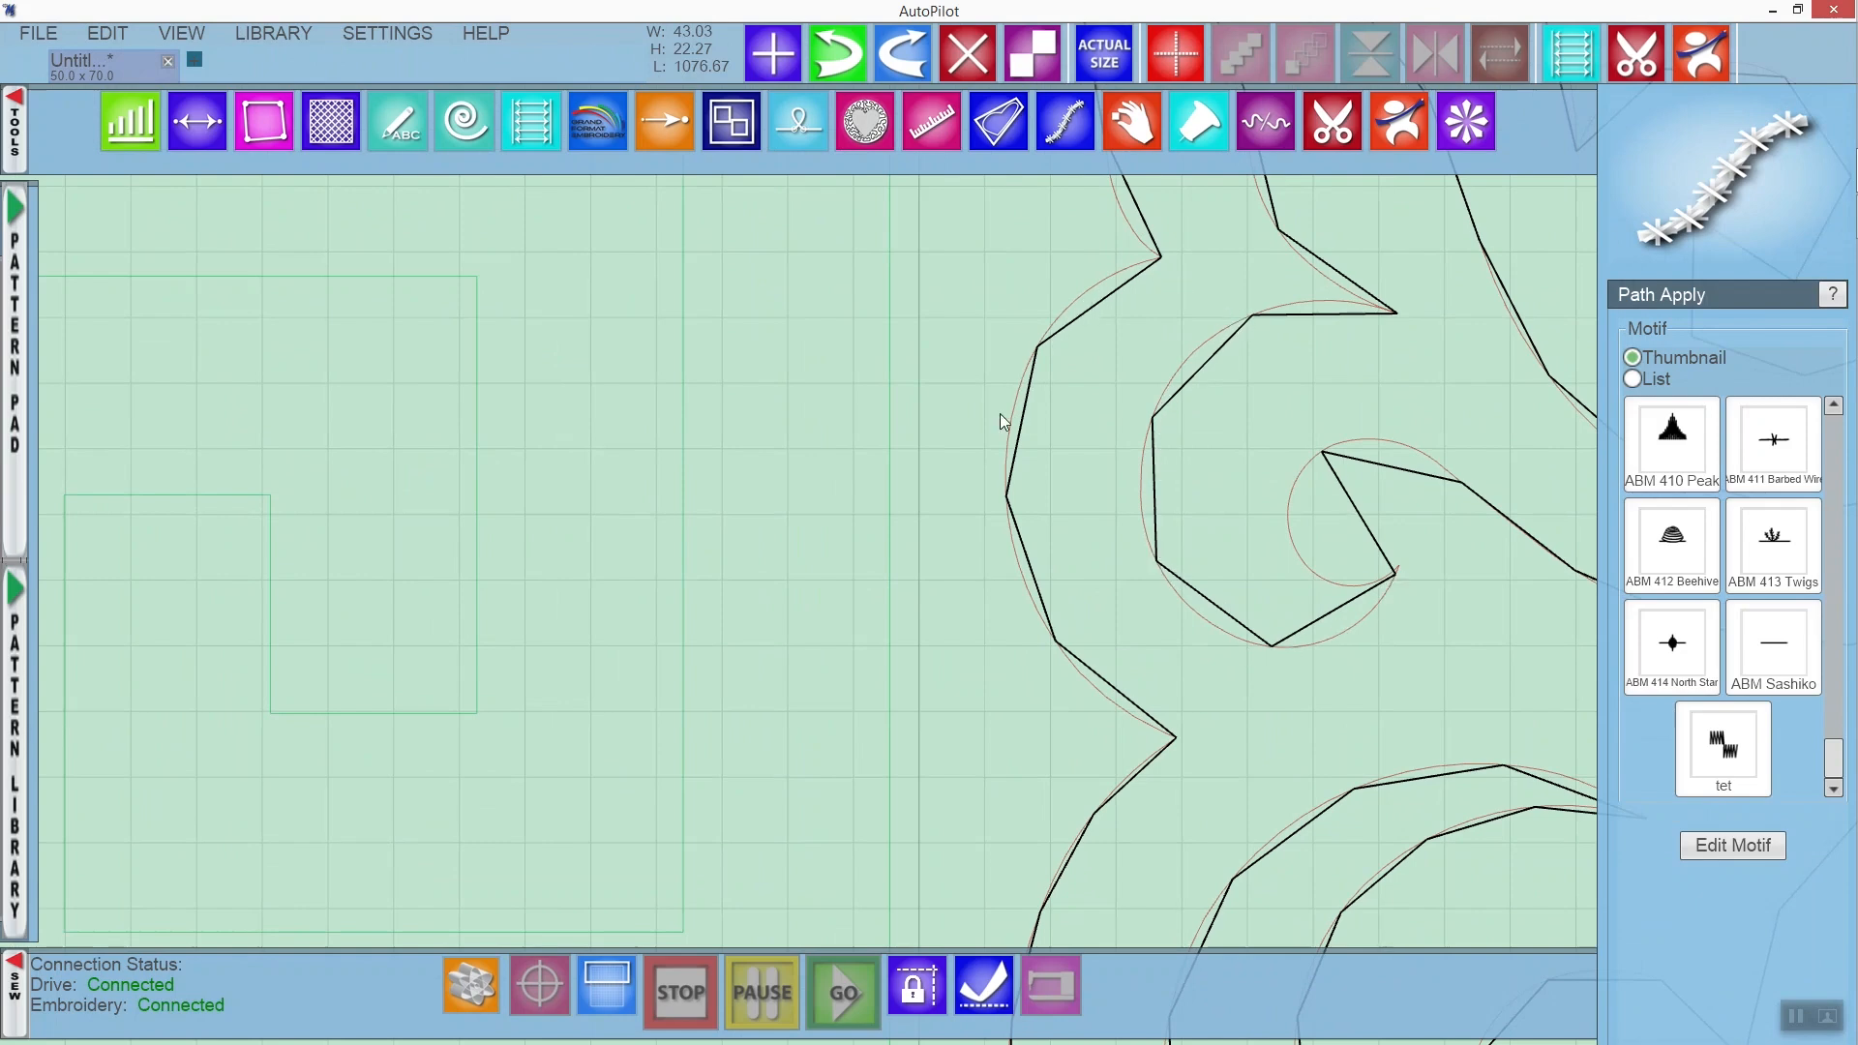
pyautogui.scroll(-5, 1276, 571)
pyautogui.scroll(-5, 1280, 569)
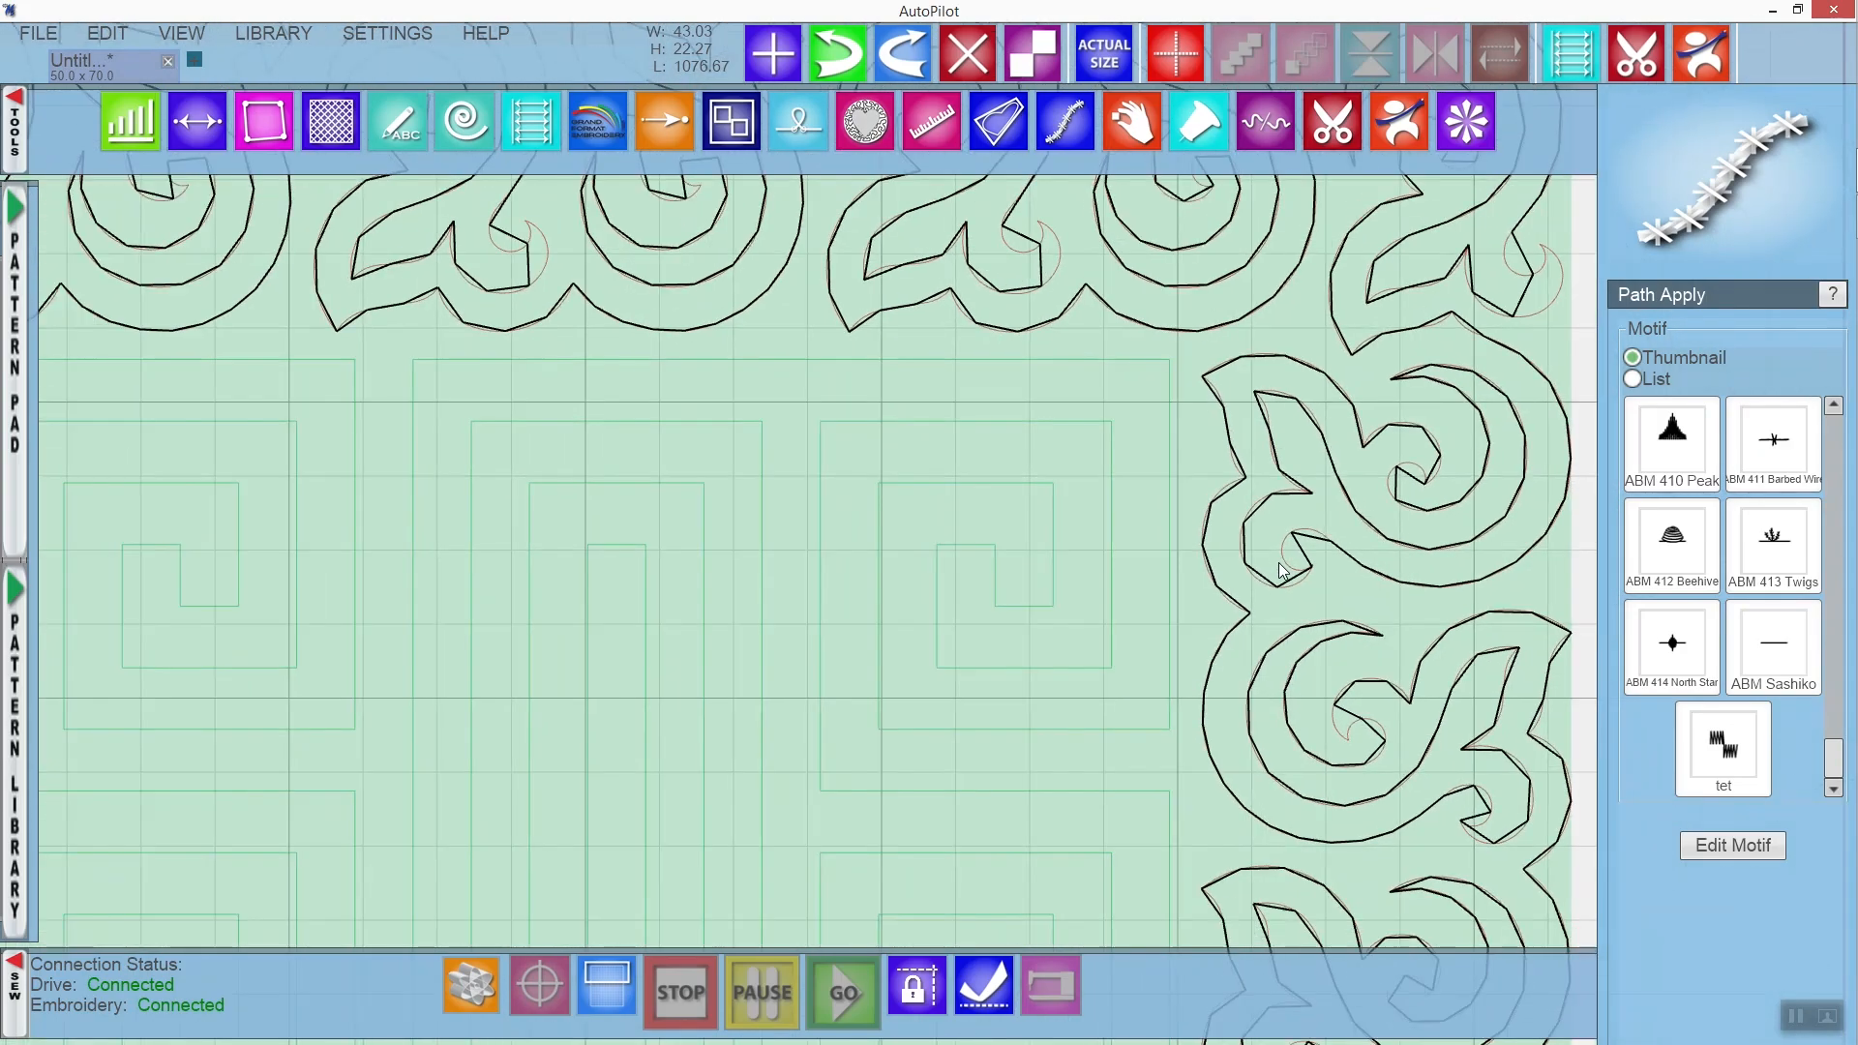
pyautogui.scroll(-1, 1279, 569)
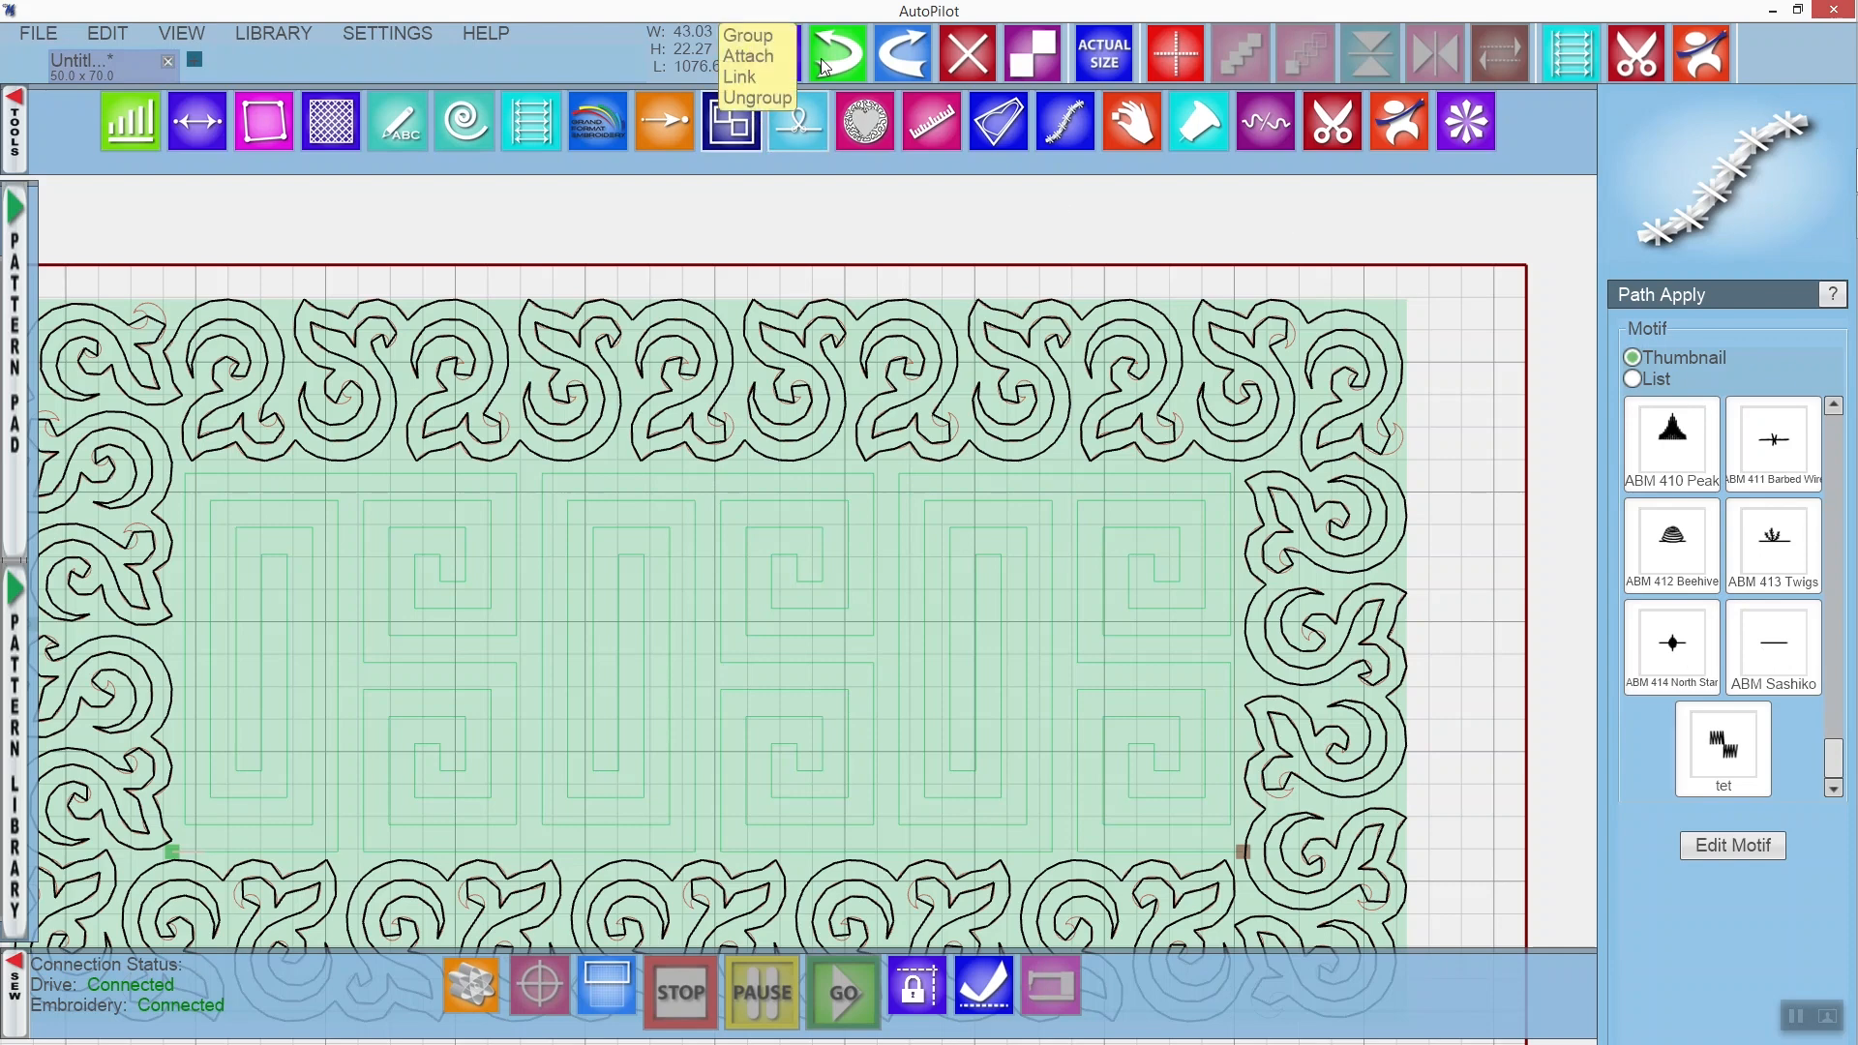
pyautogui.click(846, 52)
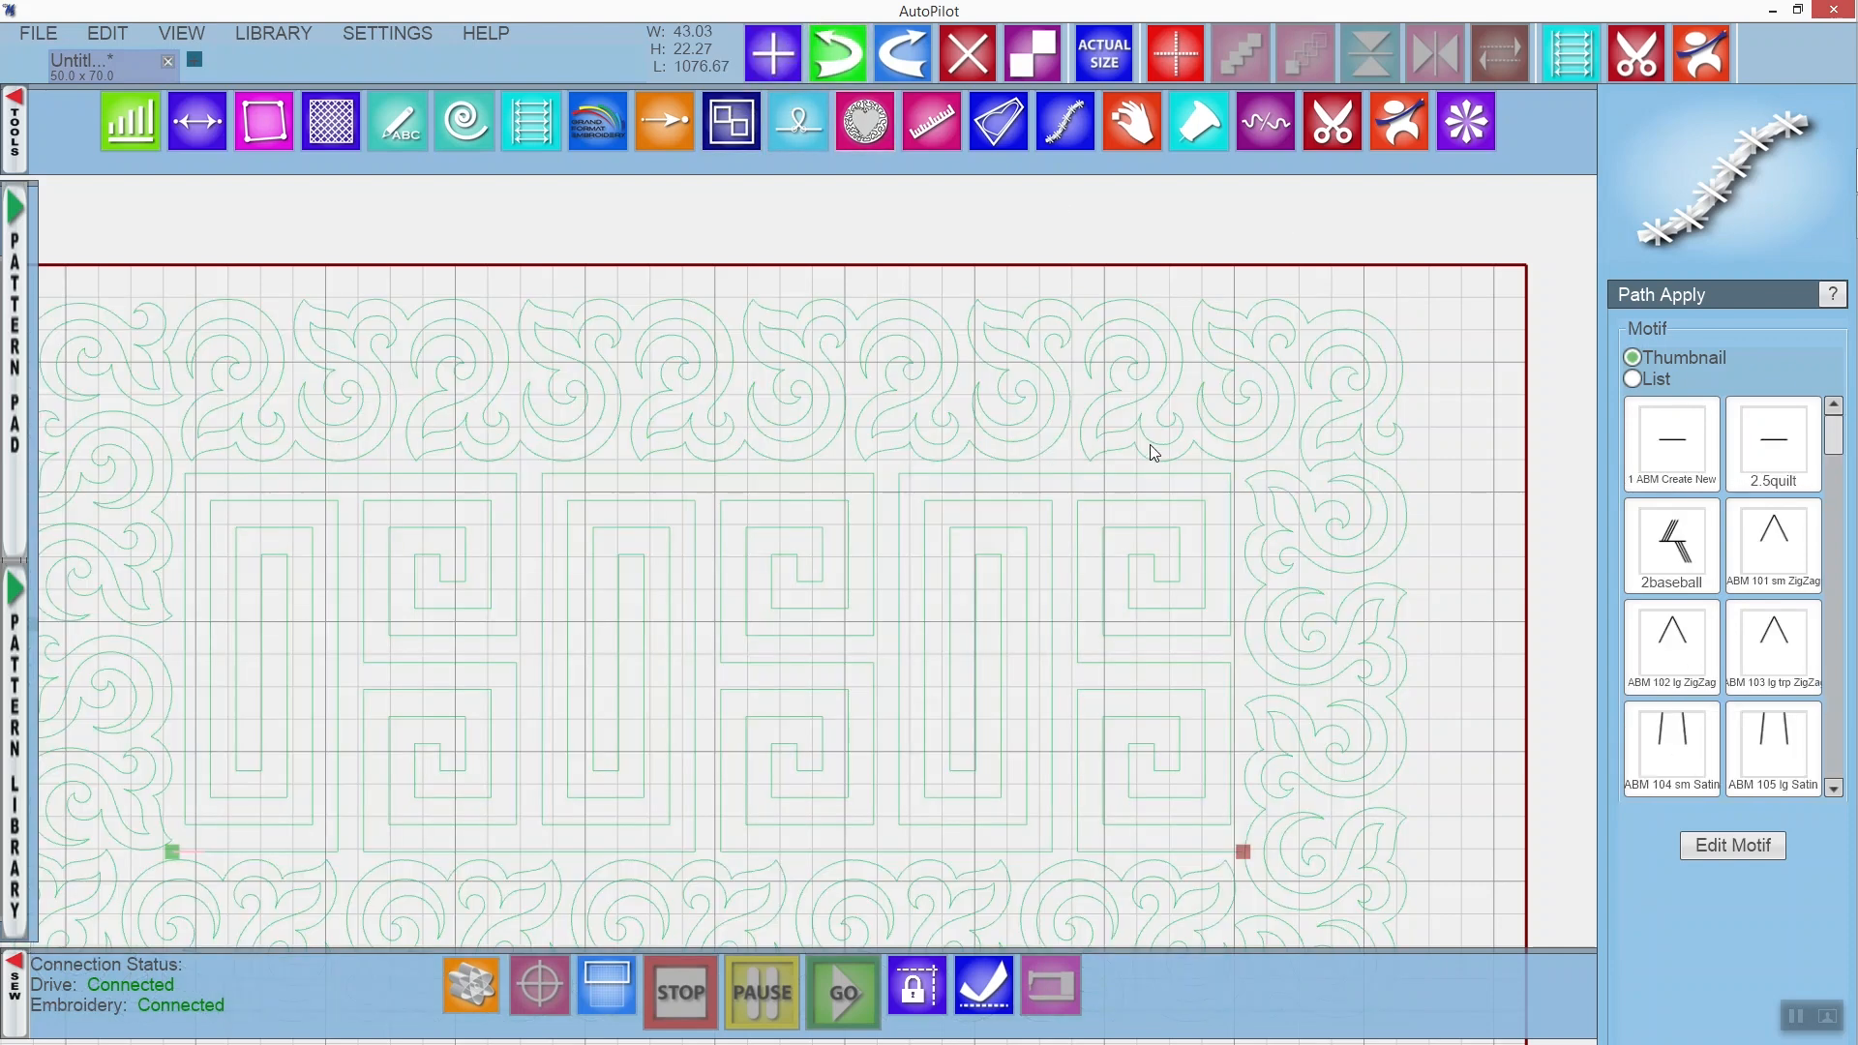
# Open the ABM Sashiko motif for editing in the motif editor.
pyautogui.moveTo(1838, 425); pyautogui.dragTo(1854, 759)
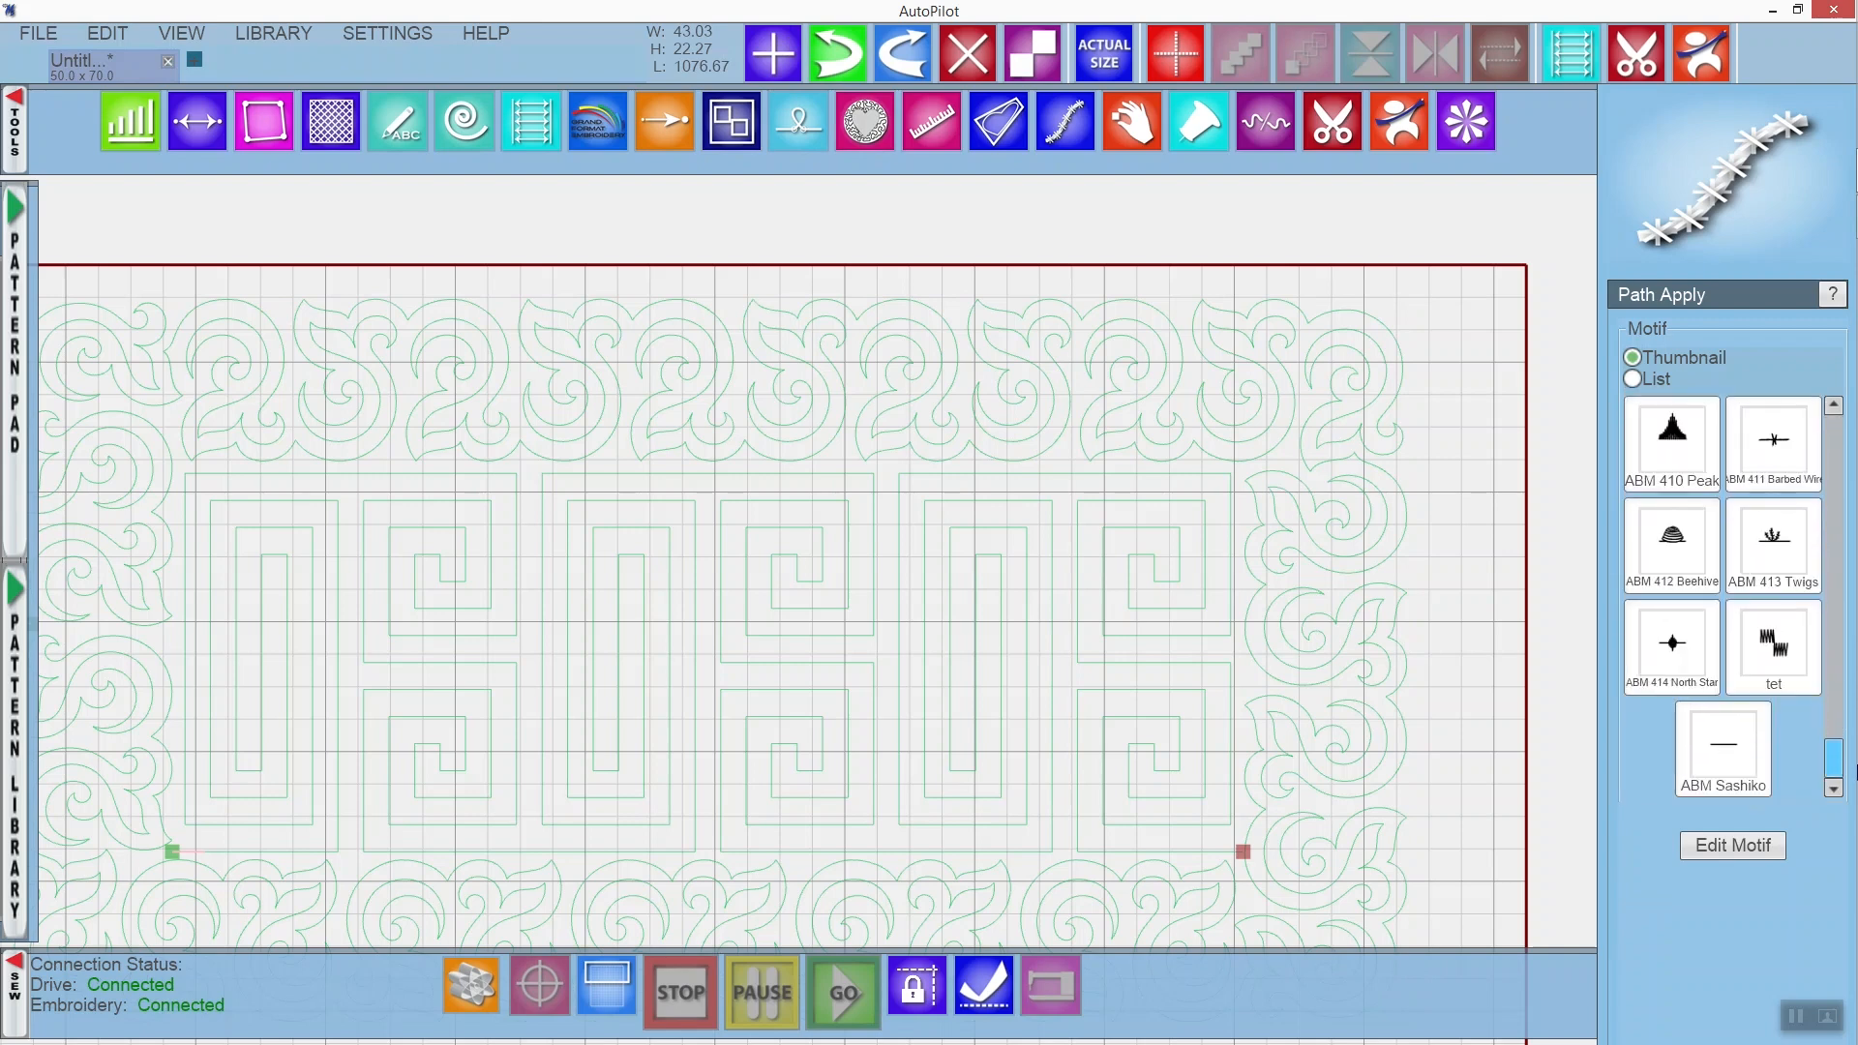
pyautogui.click(1730, 848)
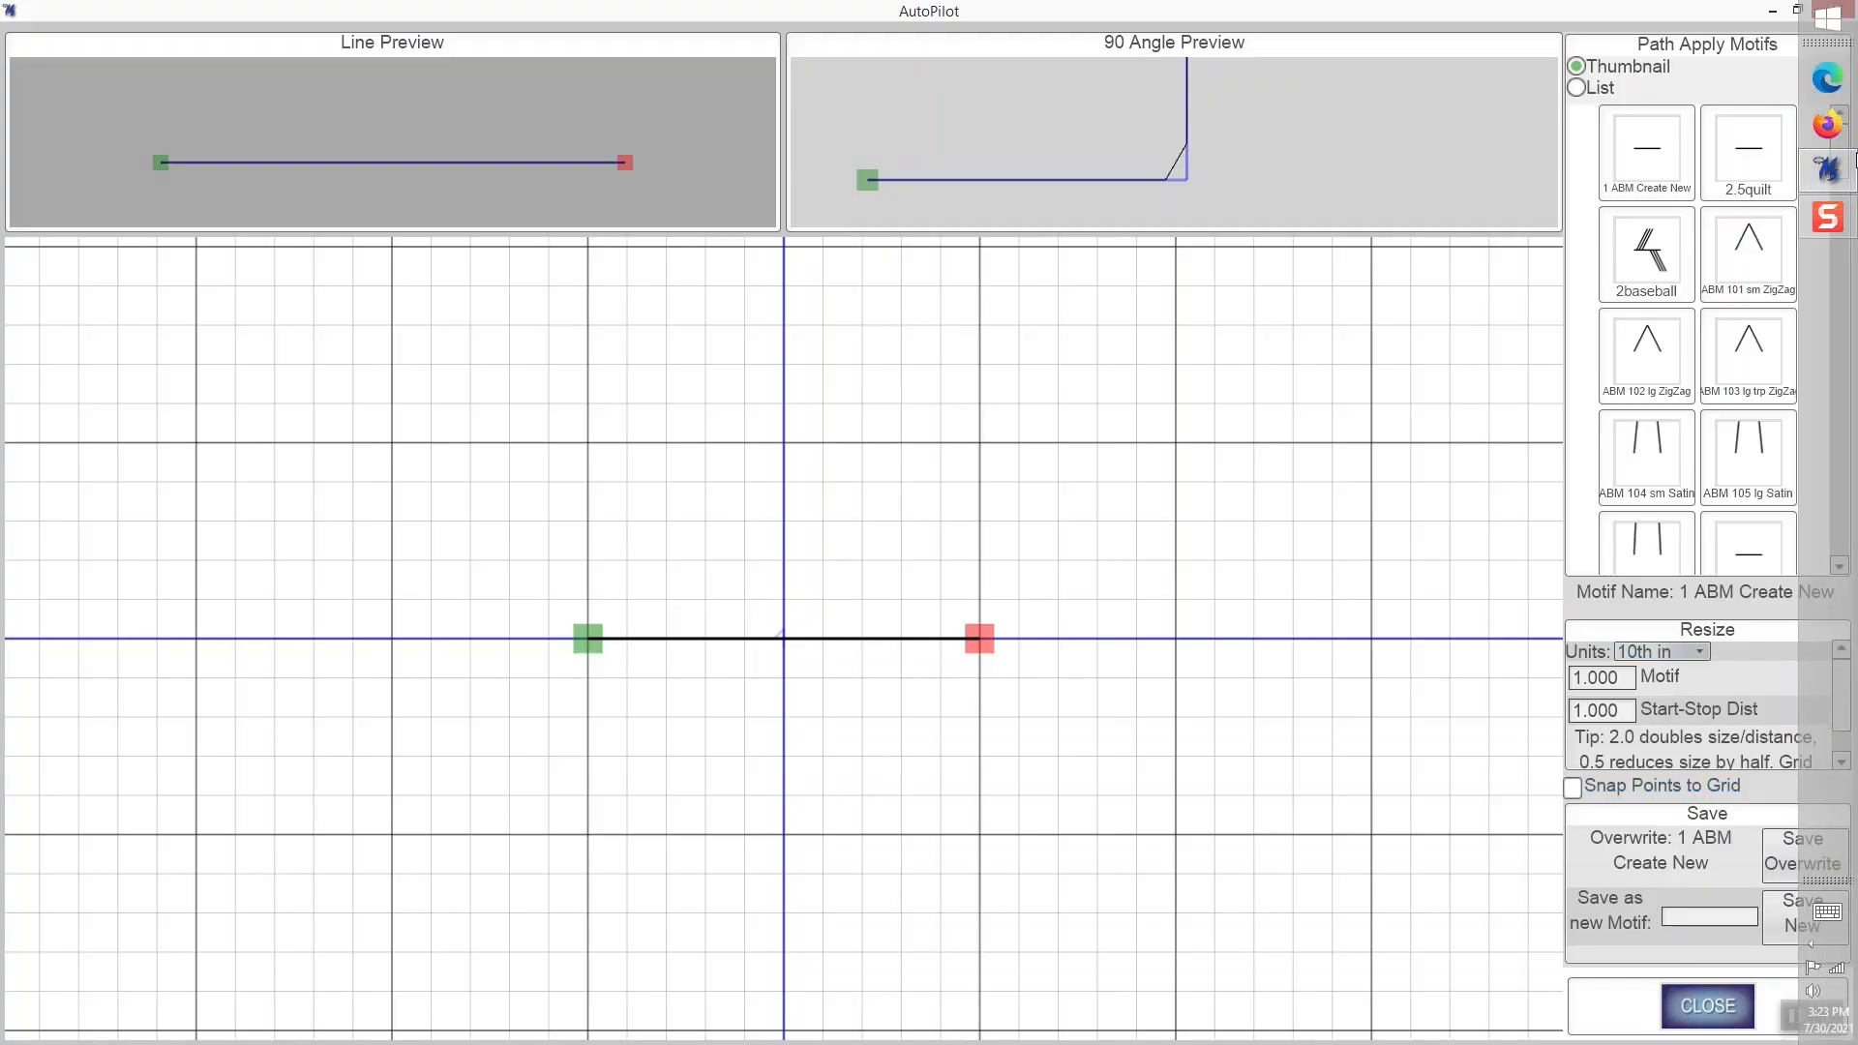
pyautogui.moveTo(1838, 150); pyautogui.dragTo(1846, 538)
pyautogui.click(1703, 530)
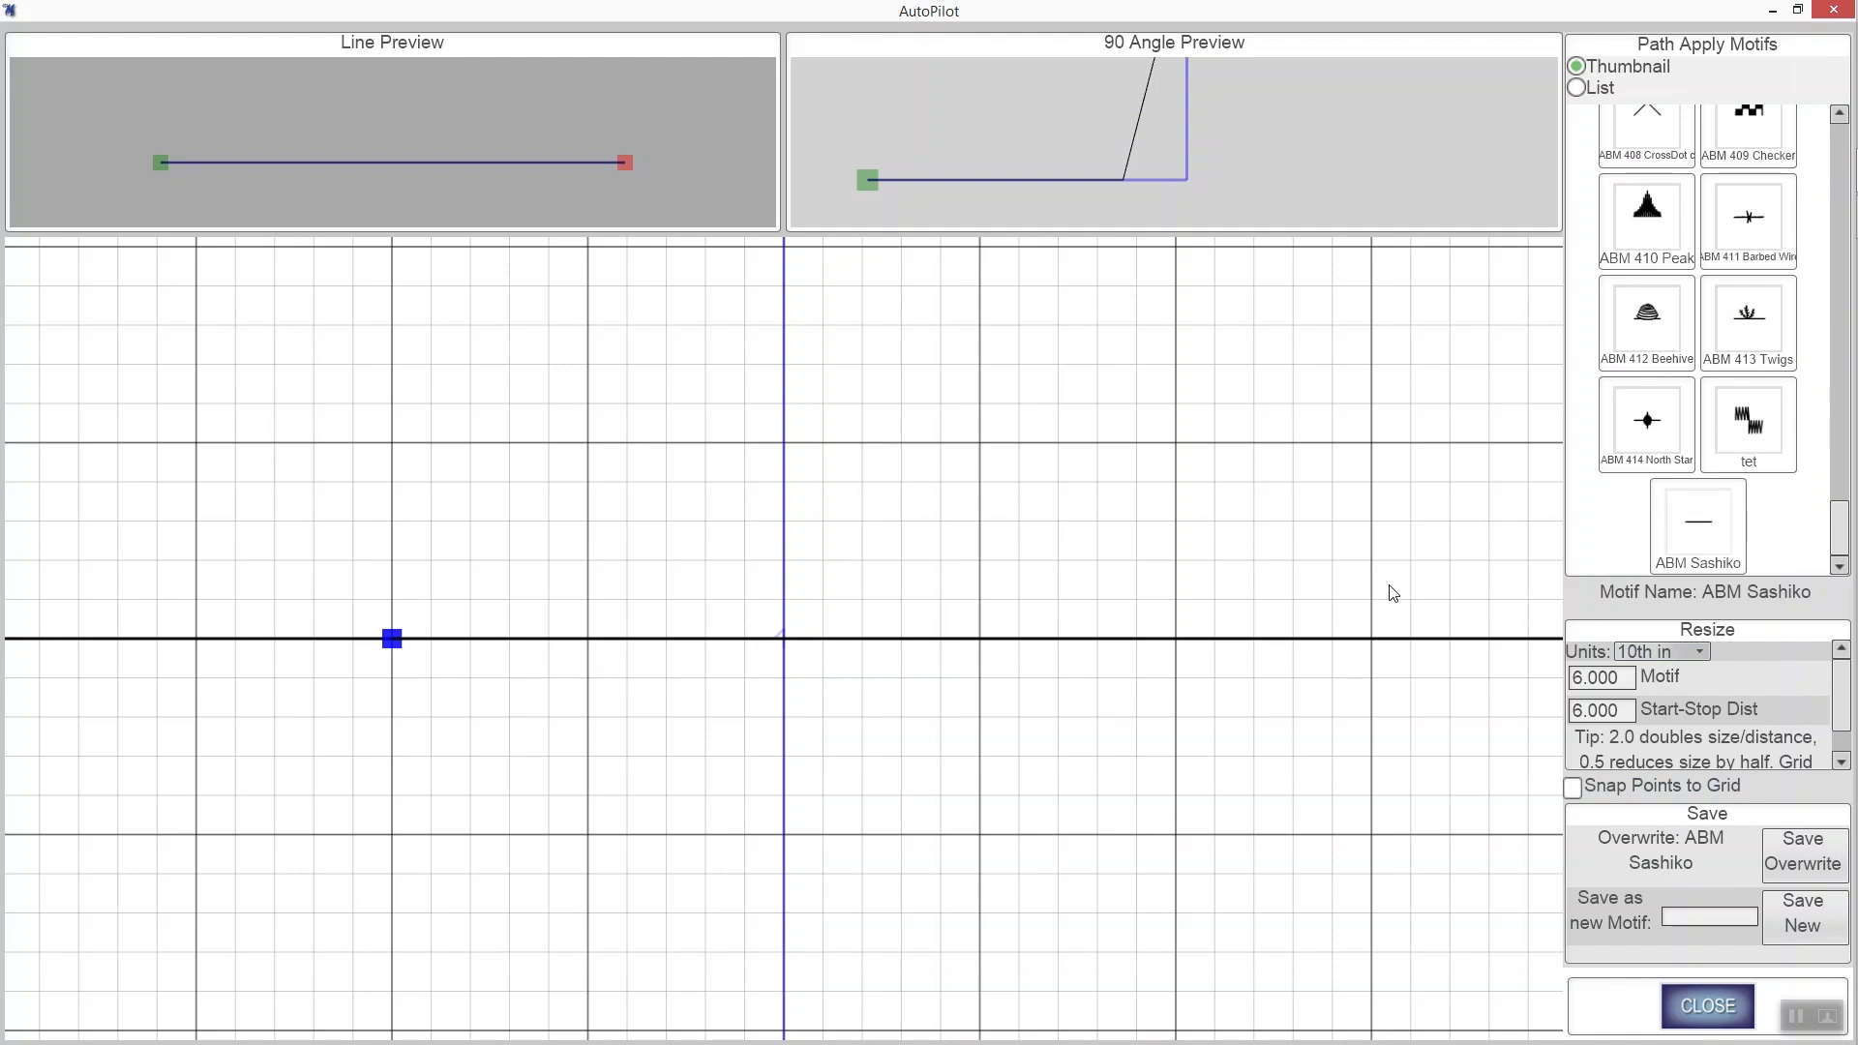
pyautogui.scroll(-3, 1136, 680)
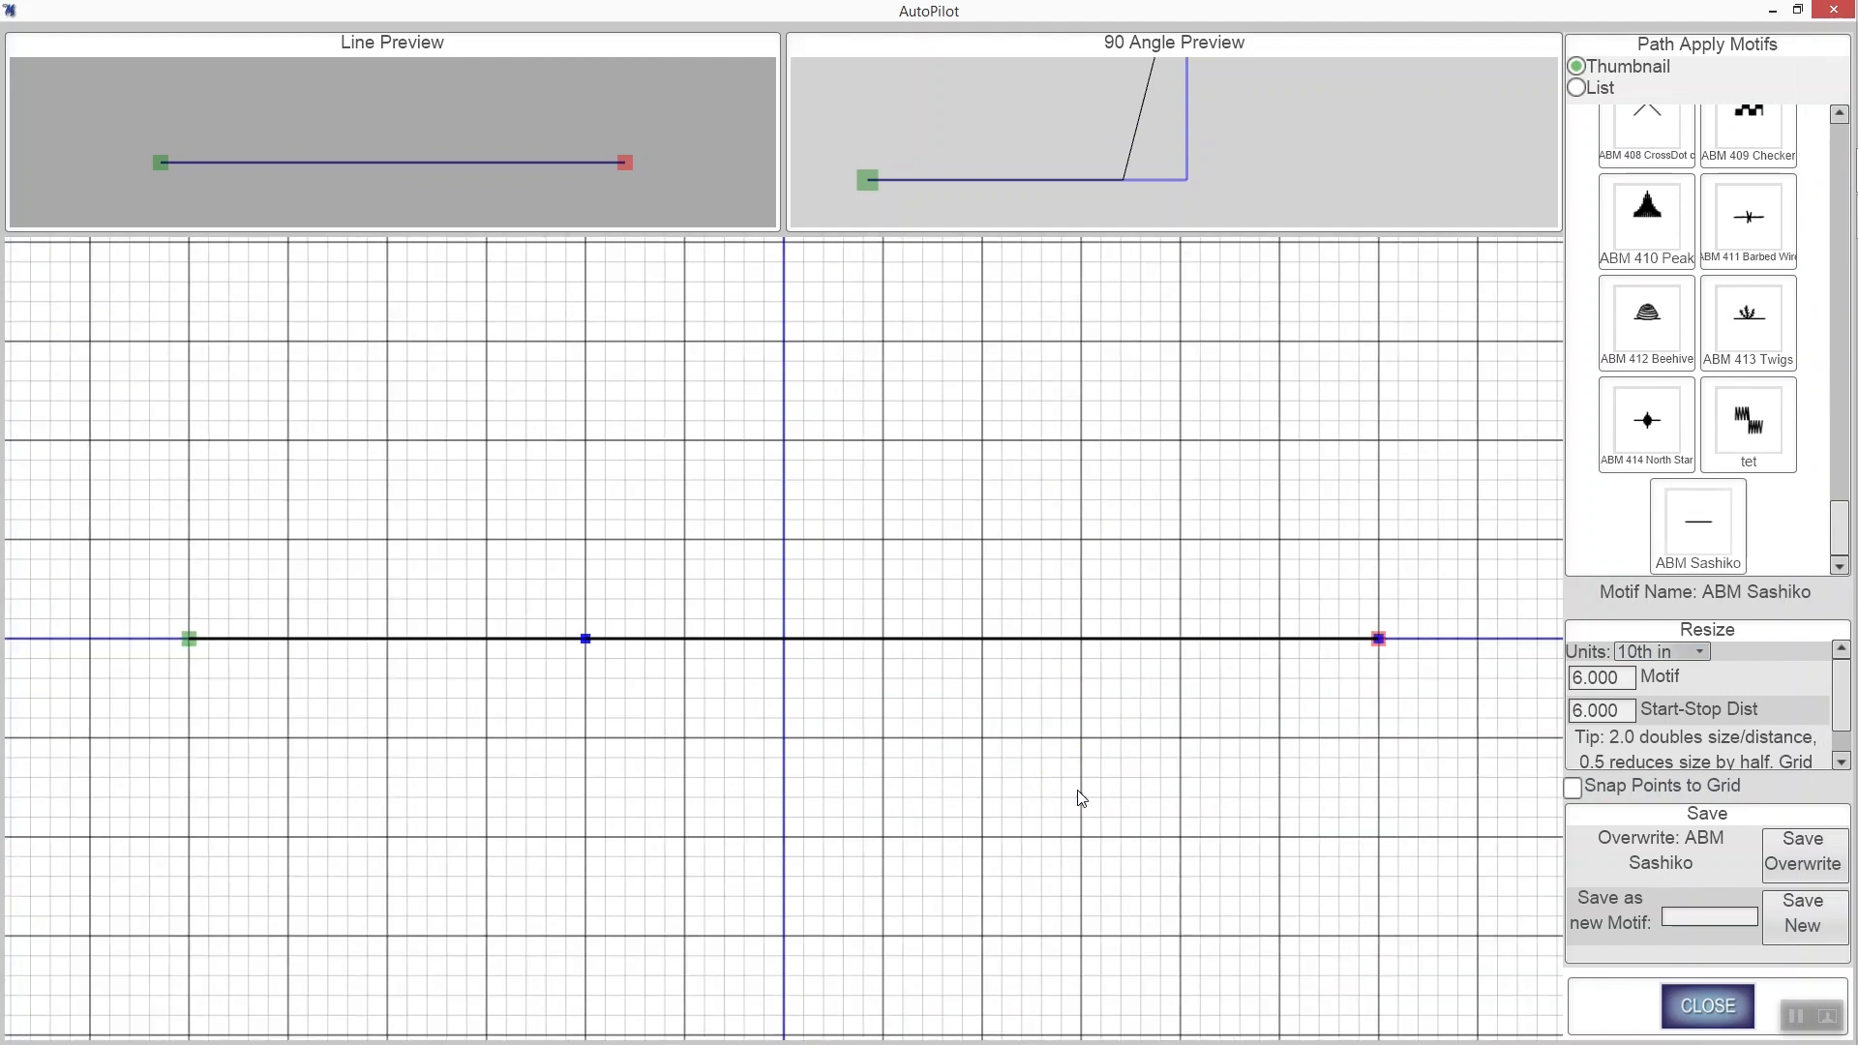
# Resize the motif so that its Motif and Start-Stop Dist values are 4.000.
pyautogui.click(1610, 684)
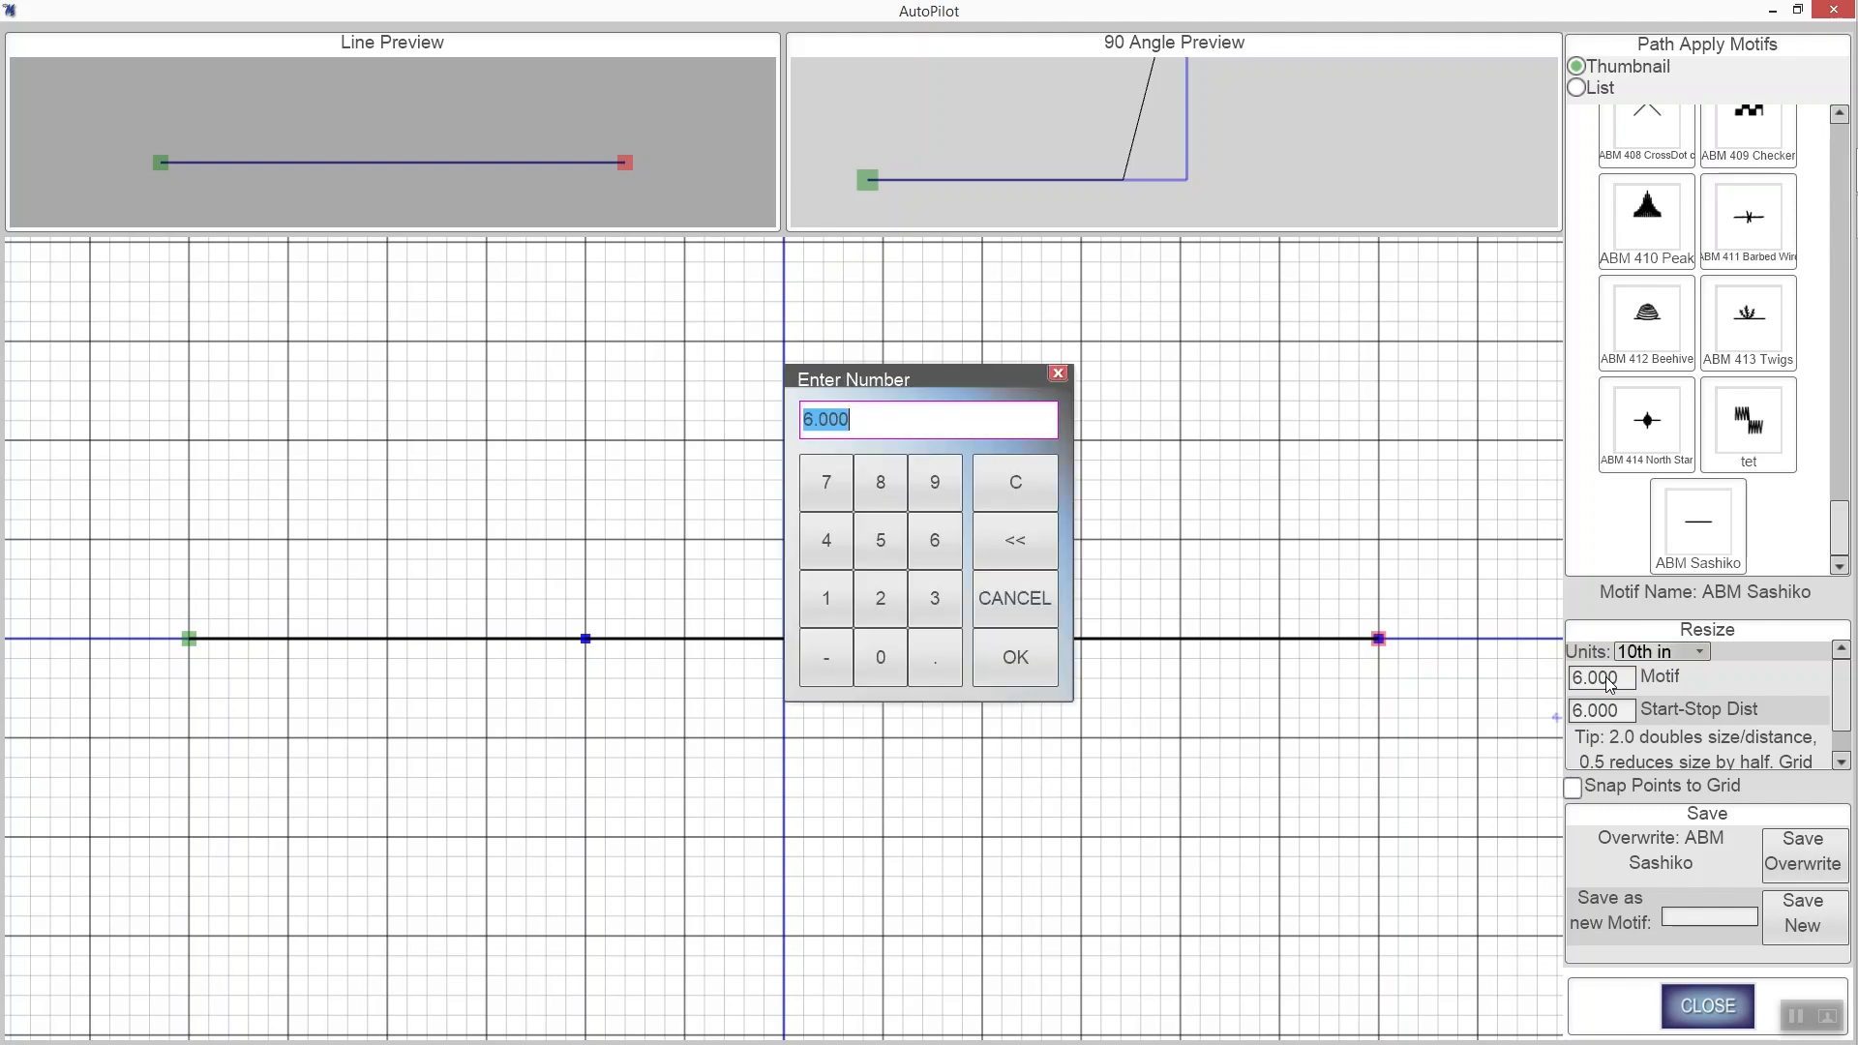
pyautogui.click(826, 542)
pyautogui.click(878, 655)
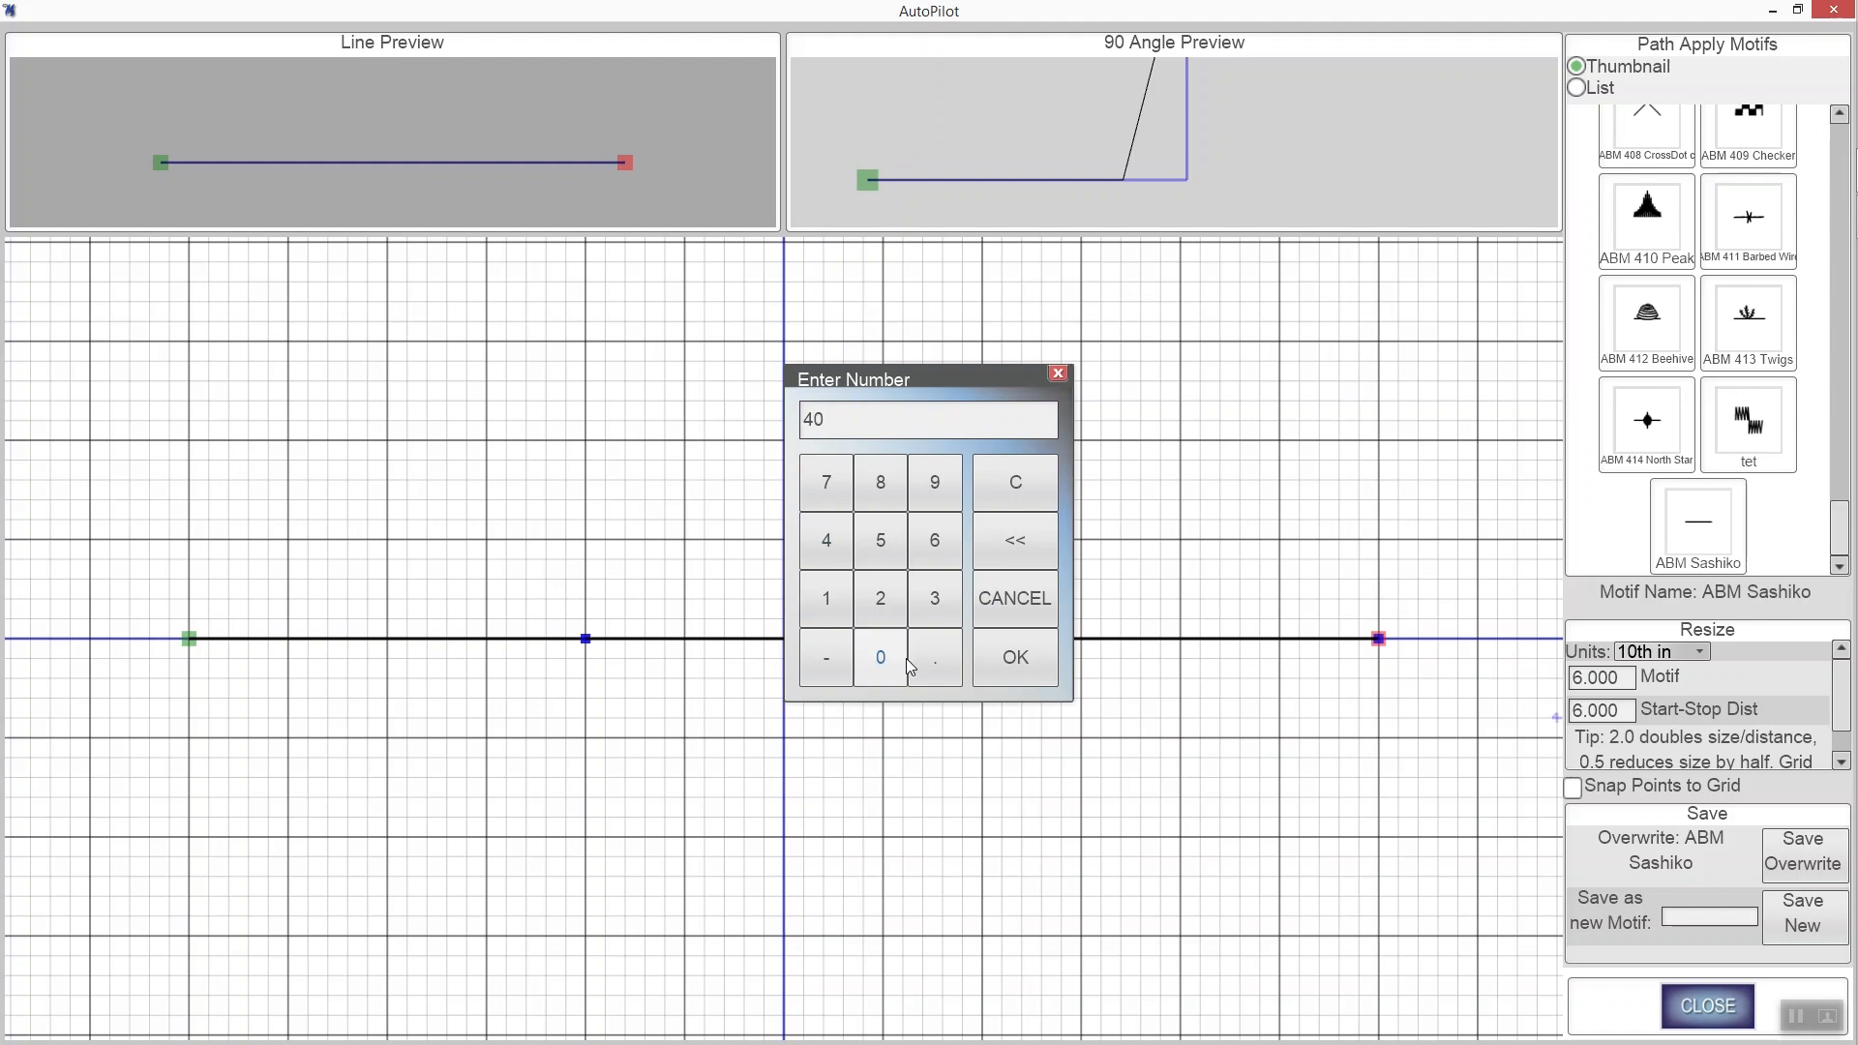
pyautogui.click(1023, 487)
pyautogui.click(826, 540)
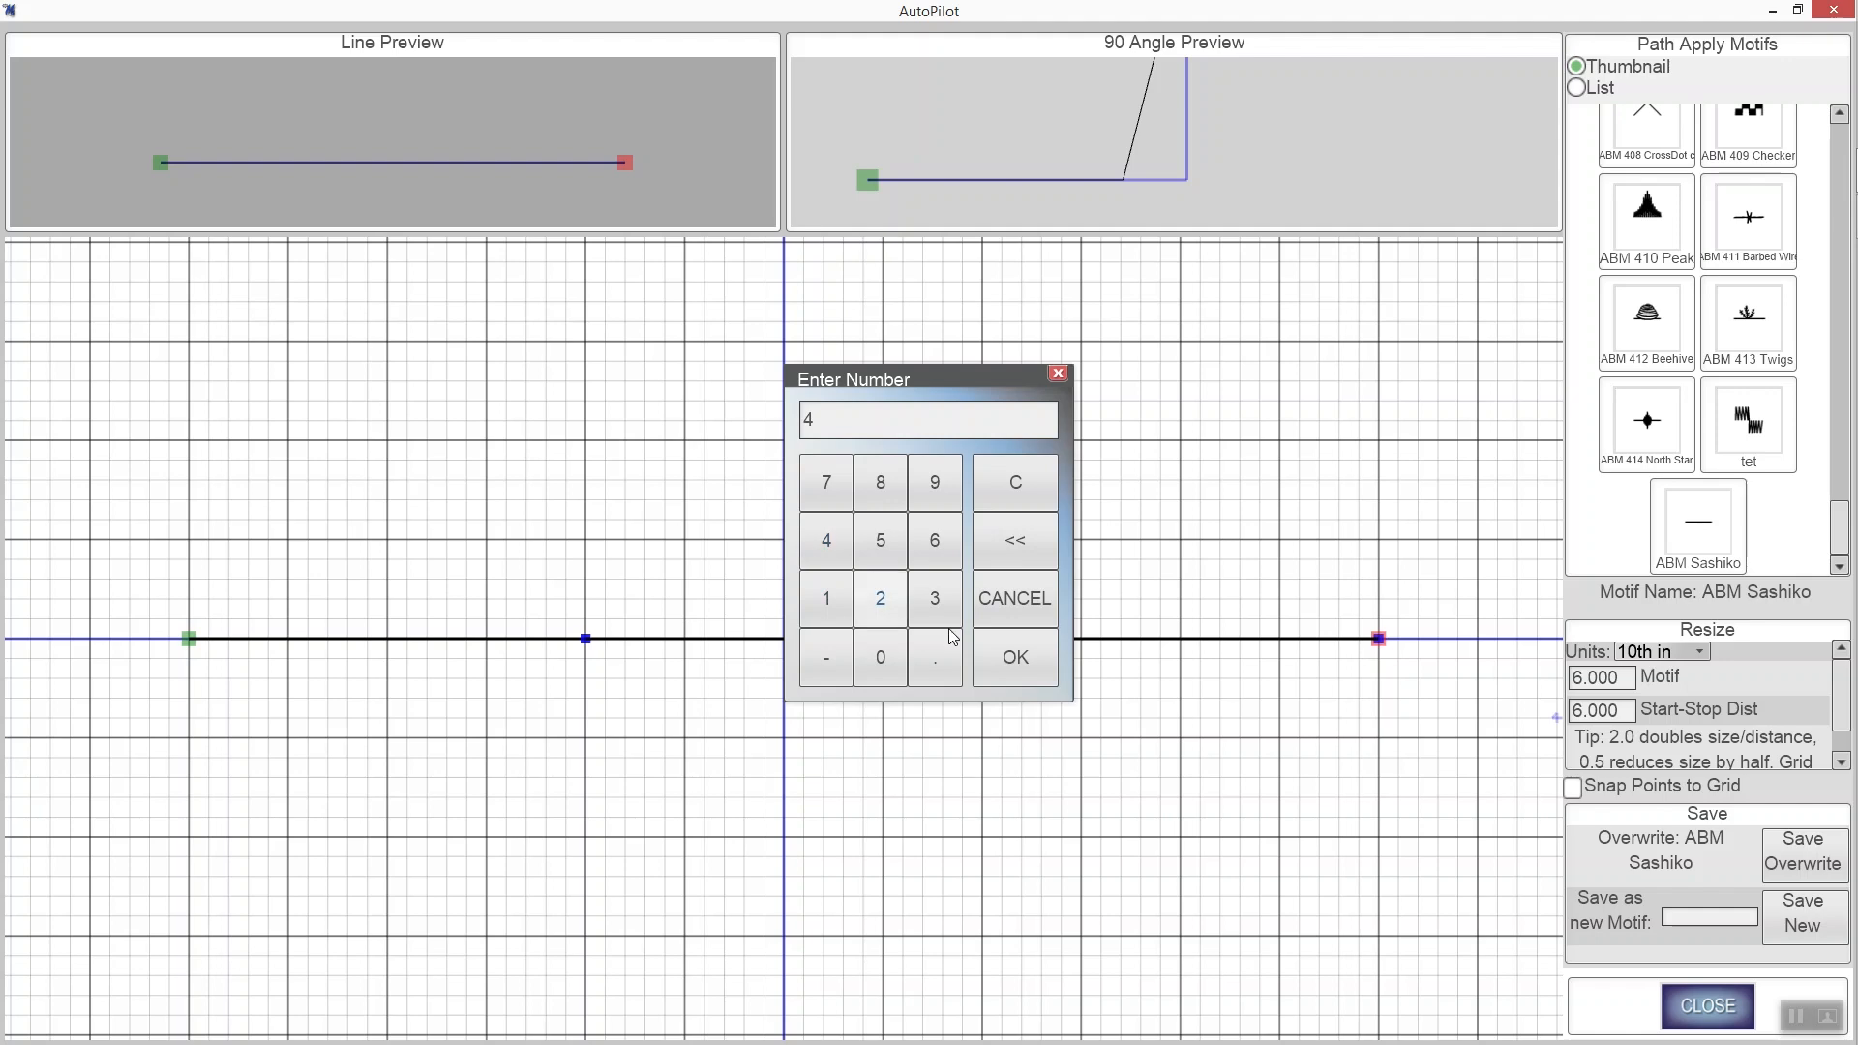
pyautogui.click(1013, 658)
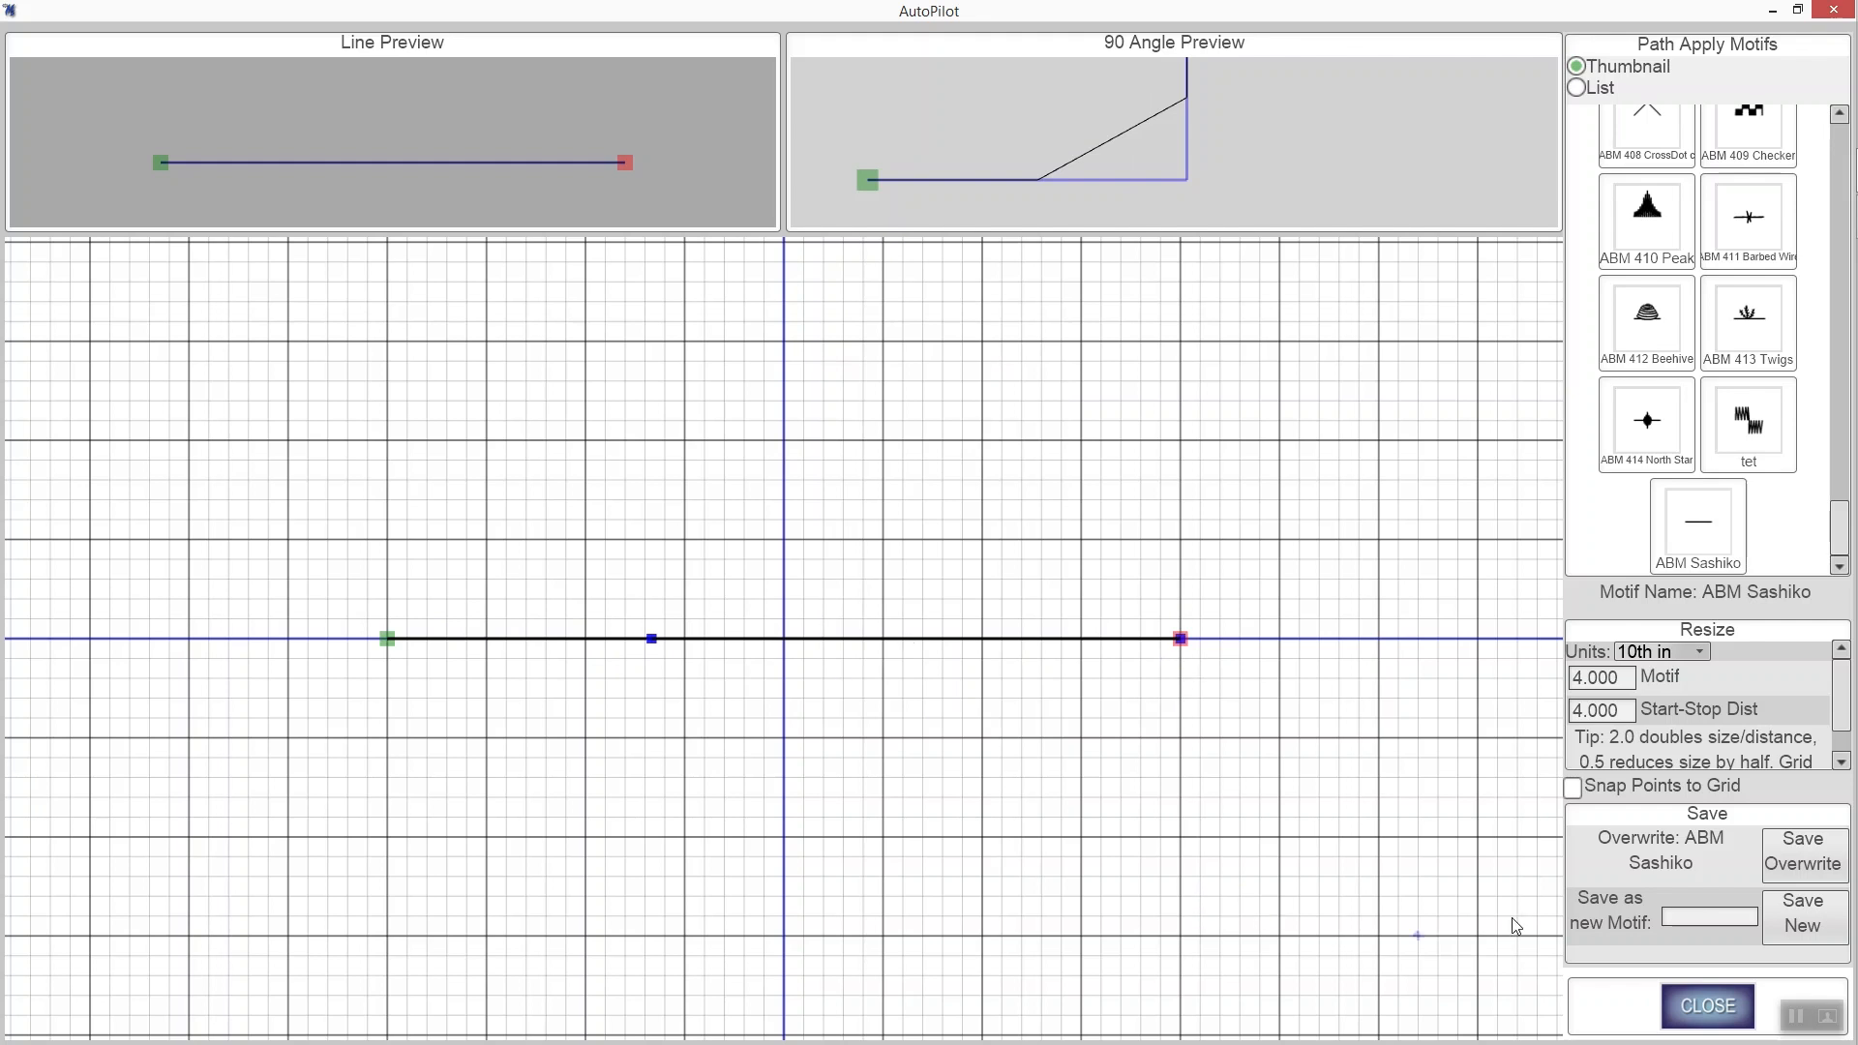
# Save the resized stitch as a new motif named ABM sm Sashiko and close the motif editor.
pyautogui.click(1669, 919)
pyautogui.write('ABM sm ')
pyautogui.write('Sa')
pyautogui.write('s')
pyautogui.write('hiko')
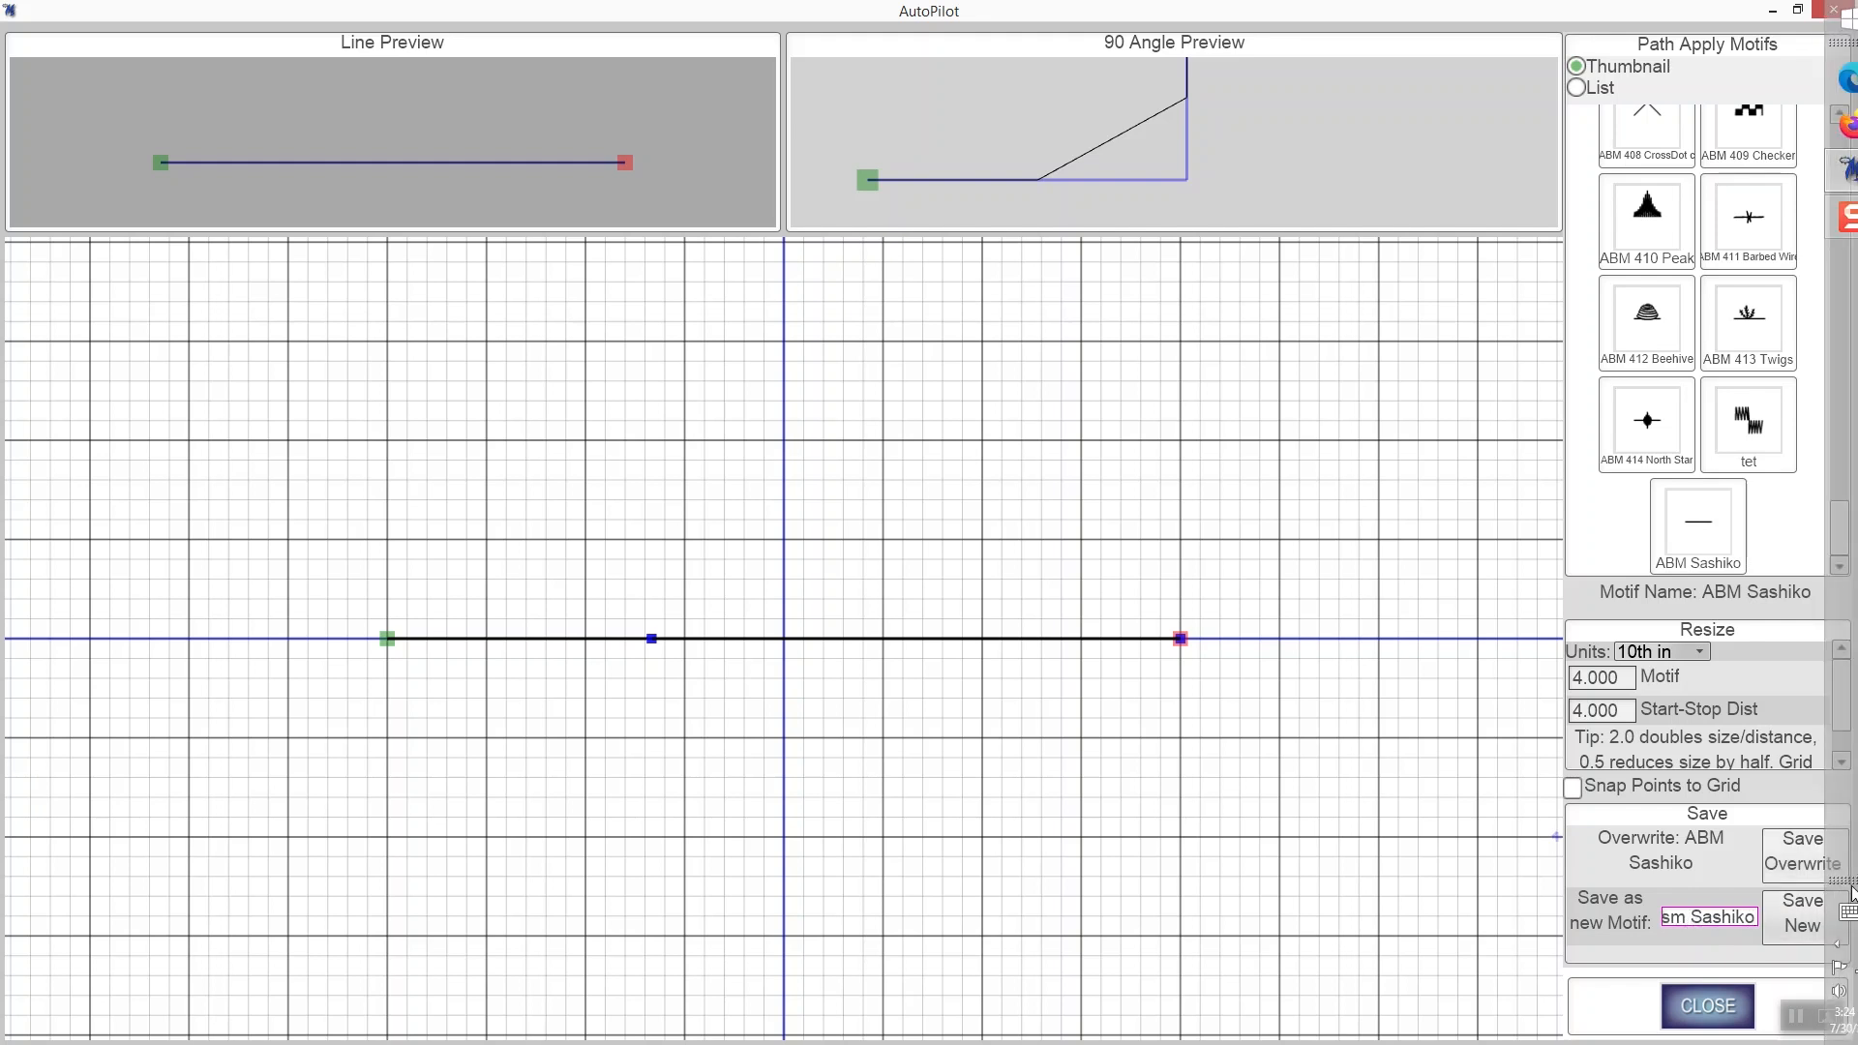
pyautogui.click(1788, 927)
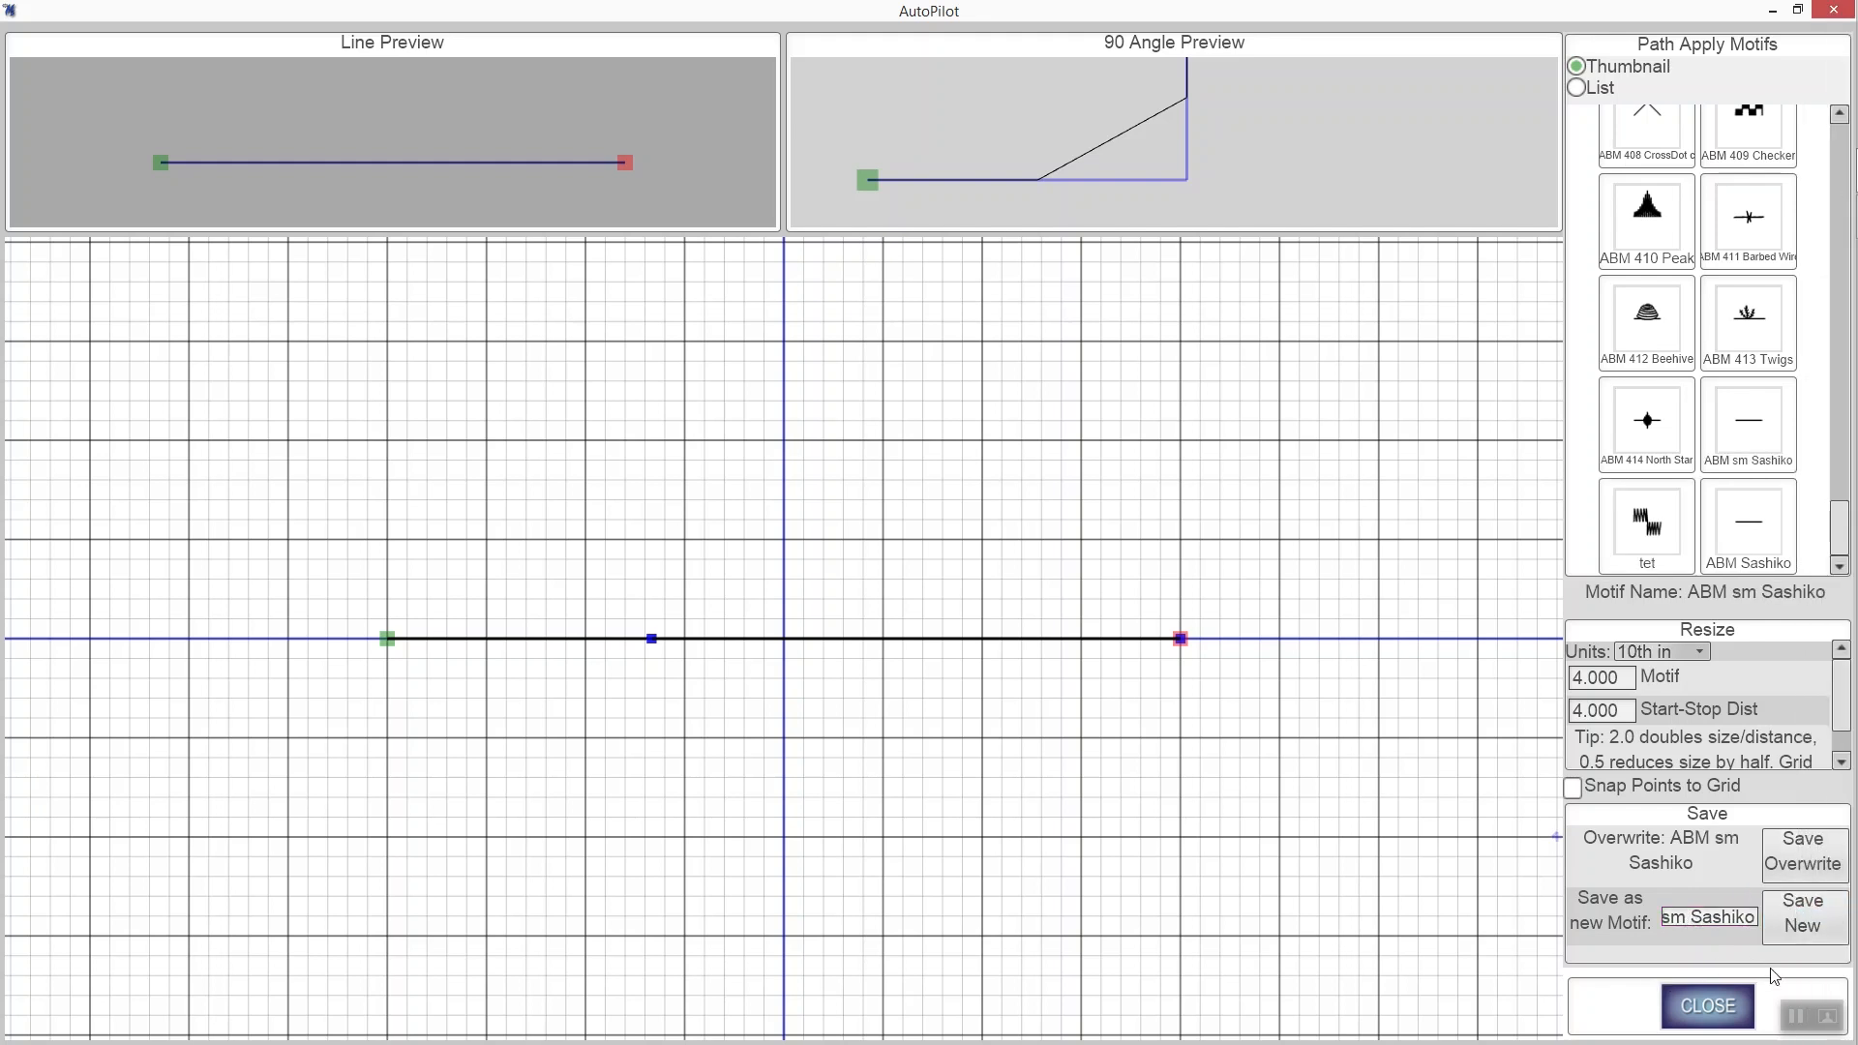
pyautogui.click(1733, 1004)
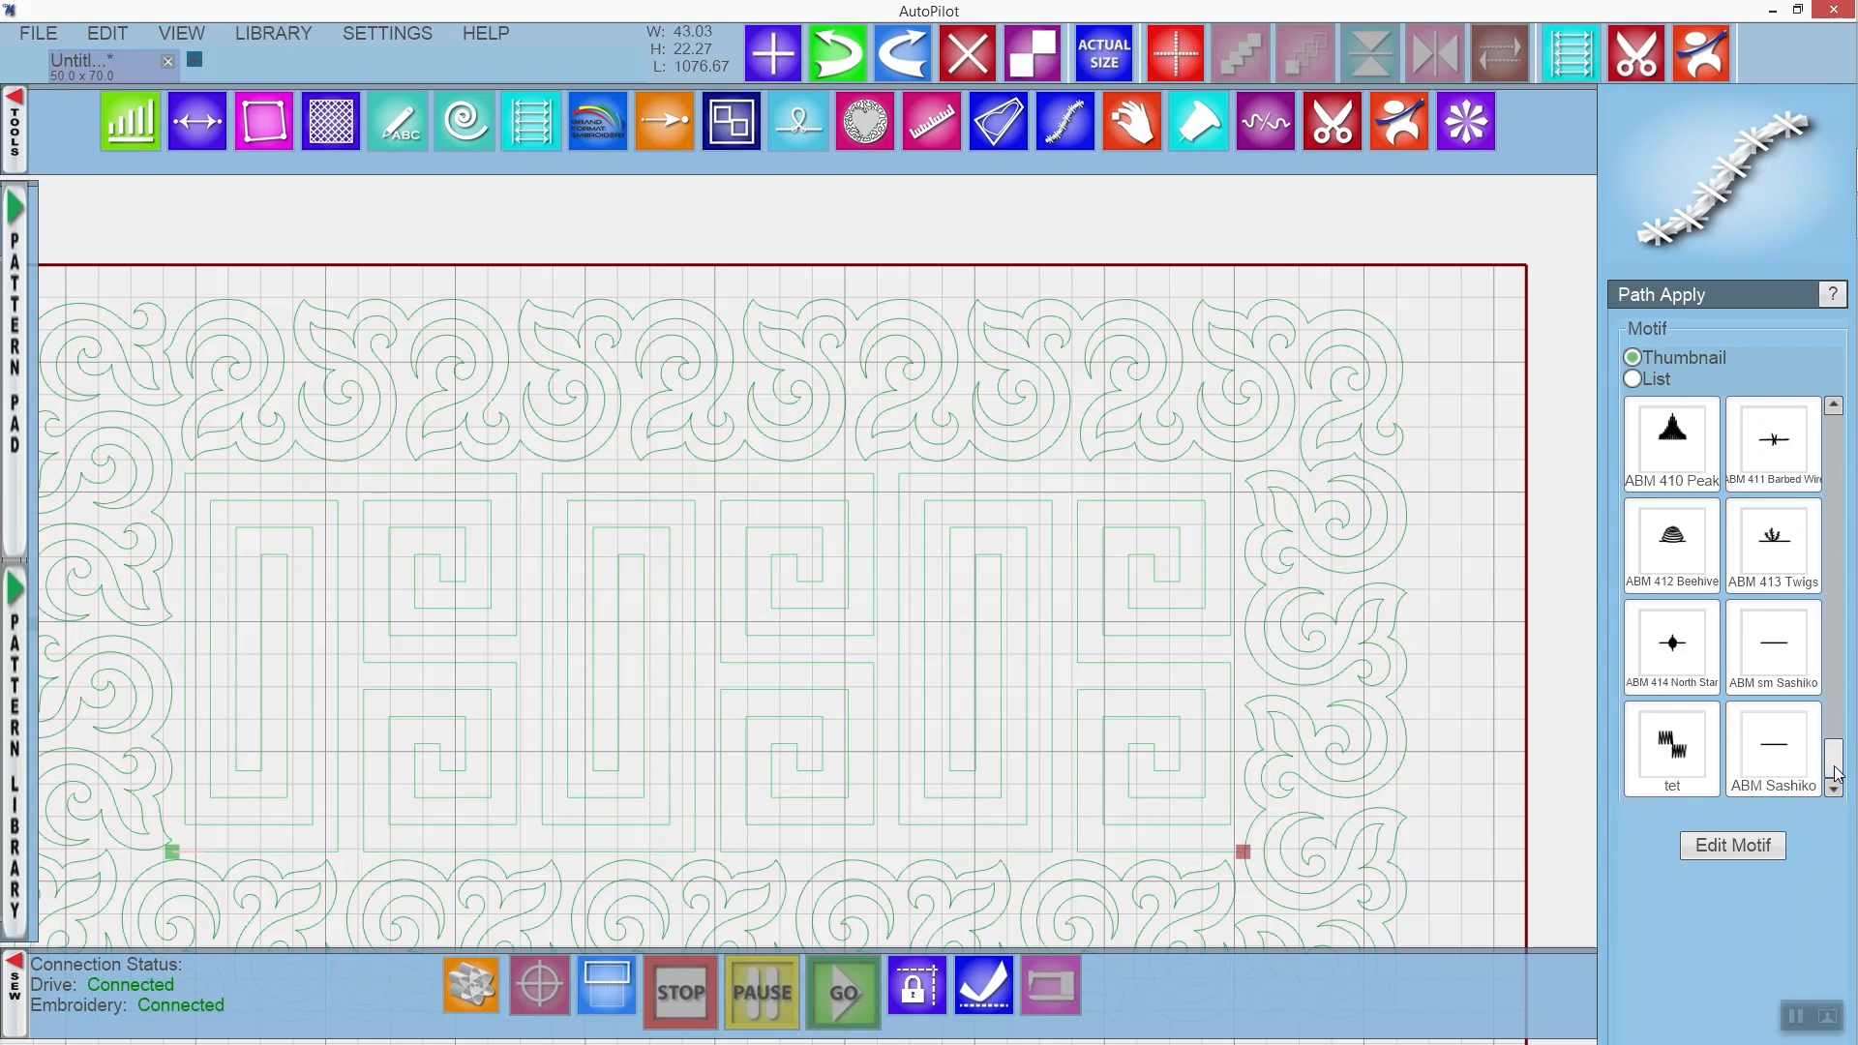
# Apply the ABM sm Sashiko motif to the floral border and check how closely its stitches follow the curves.
pyautogui.click(1776, 651)
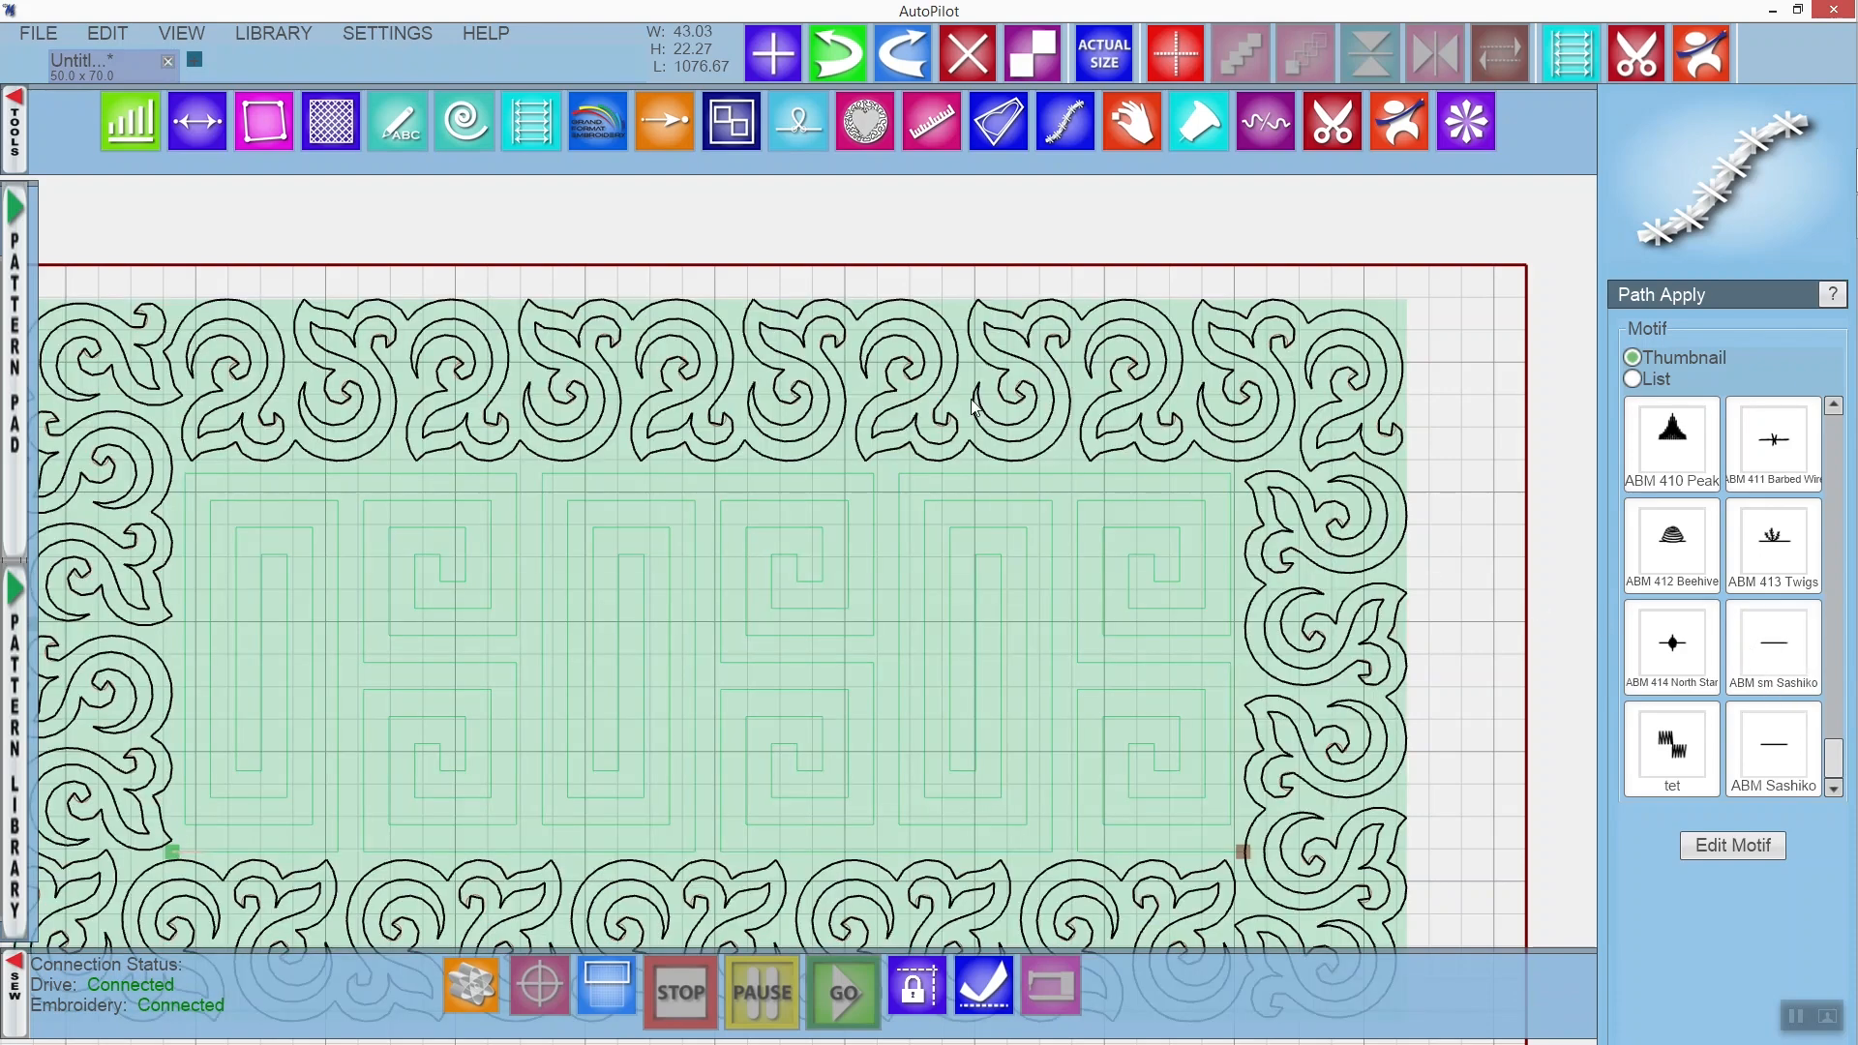
pyautogui.scroll(1, 943, 455)
pyautogui.scroll(5, 941, 455)
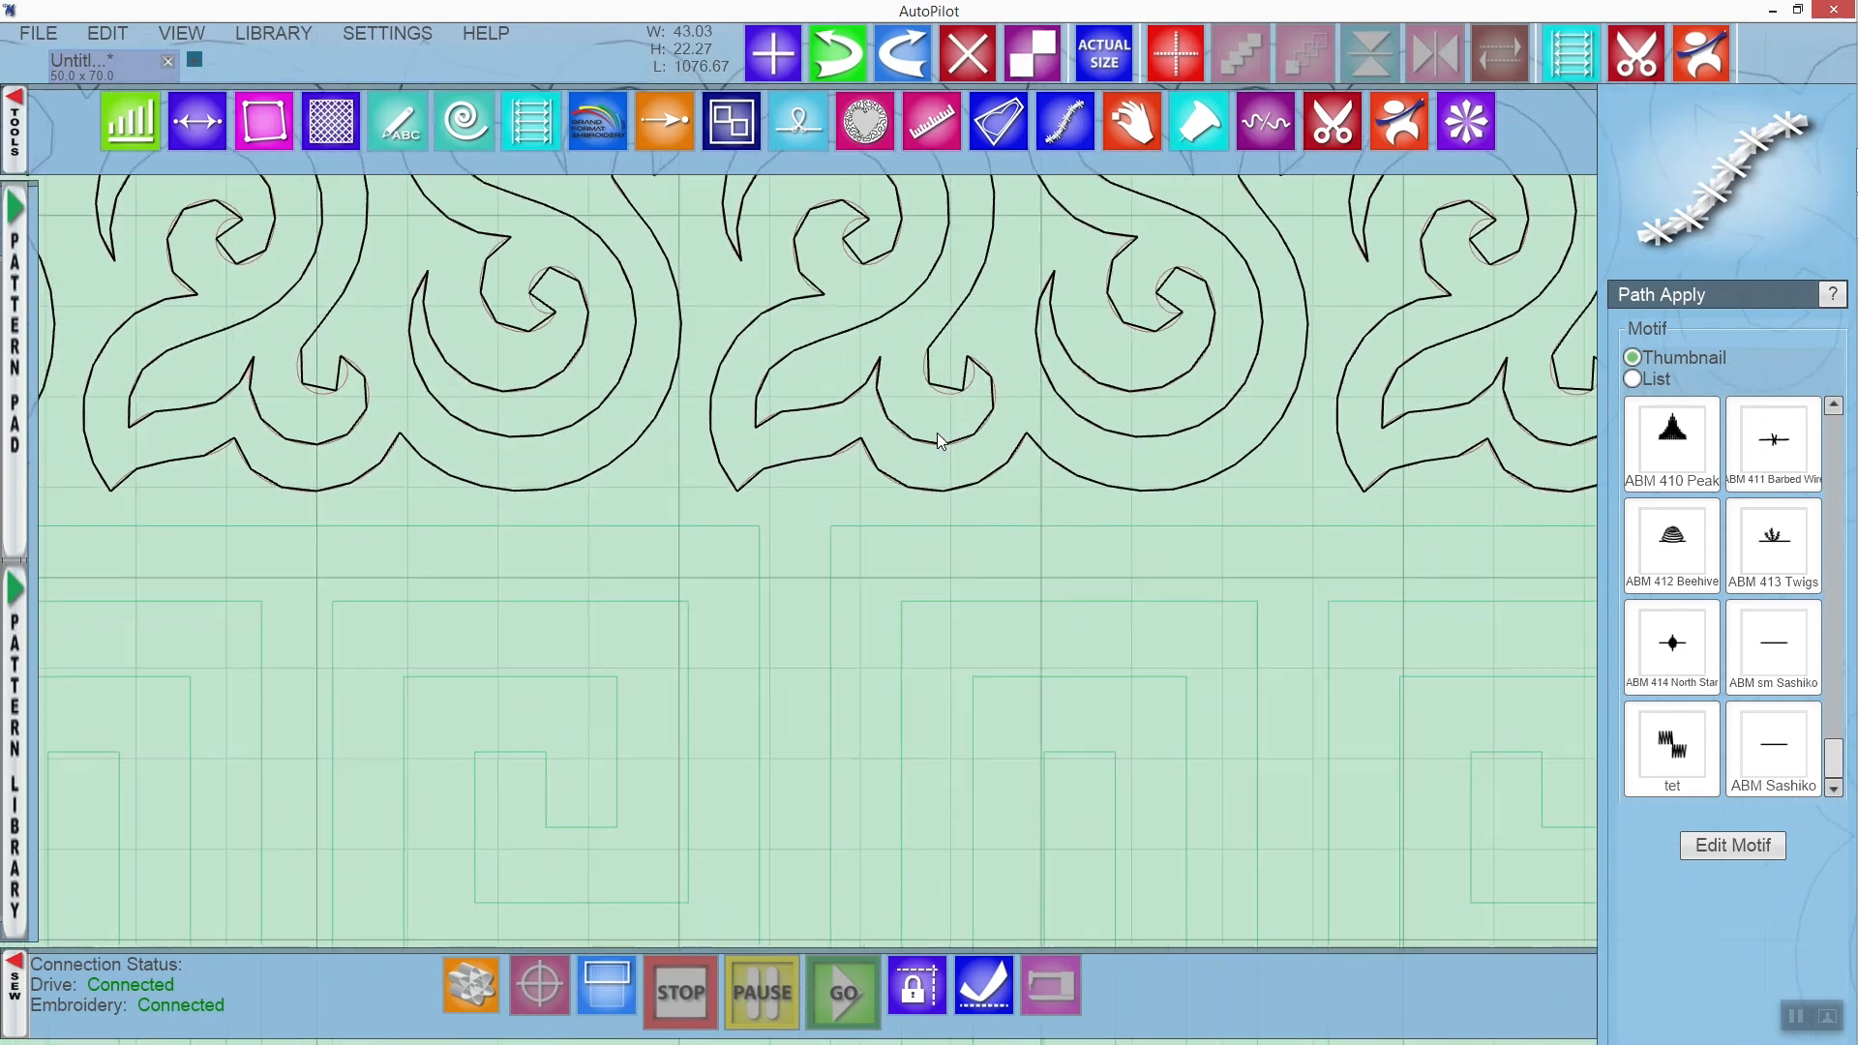
pyautogui.scroll(2, 942, 429)
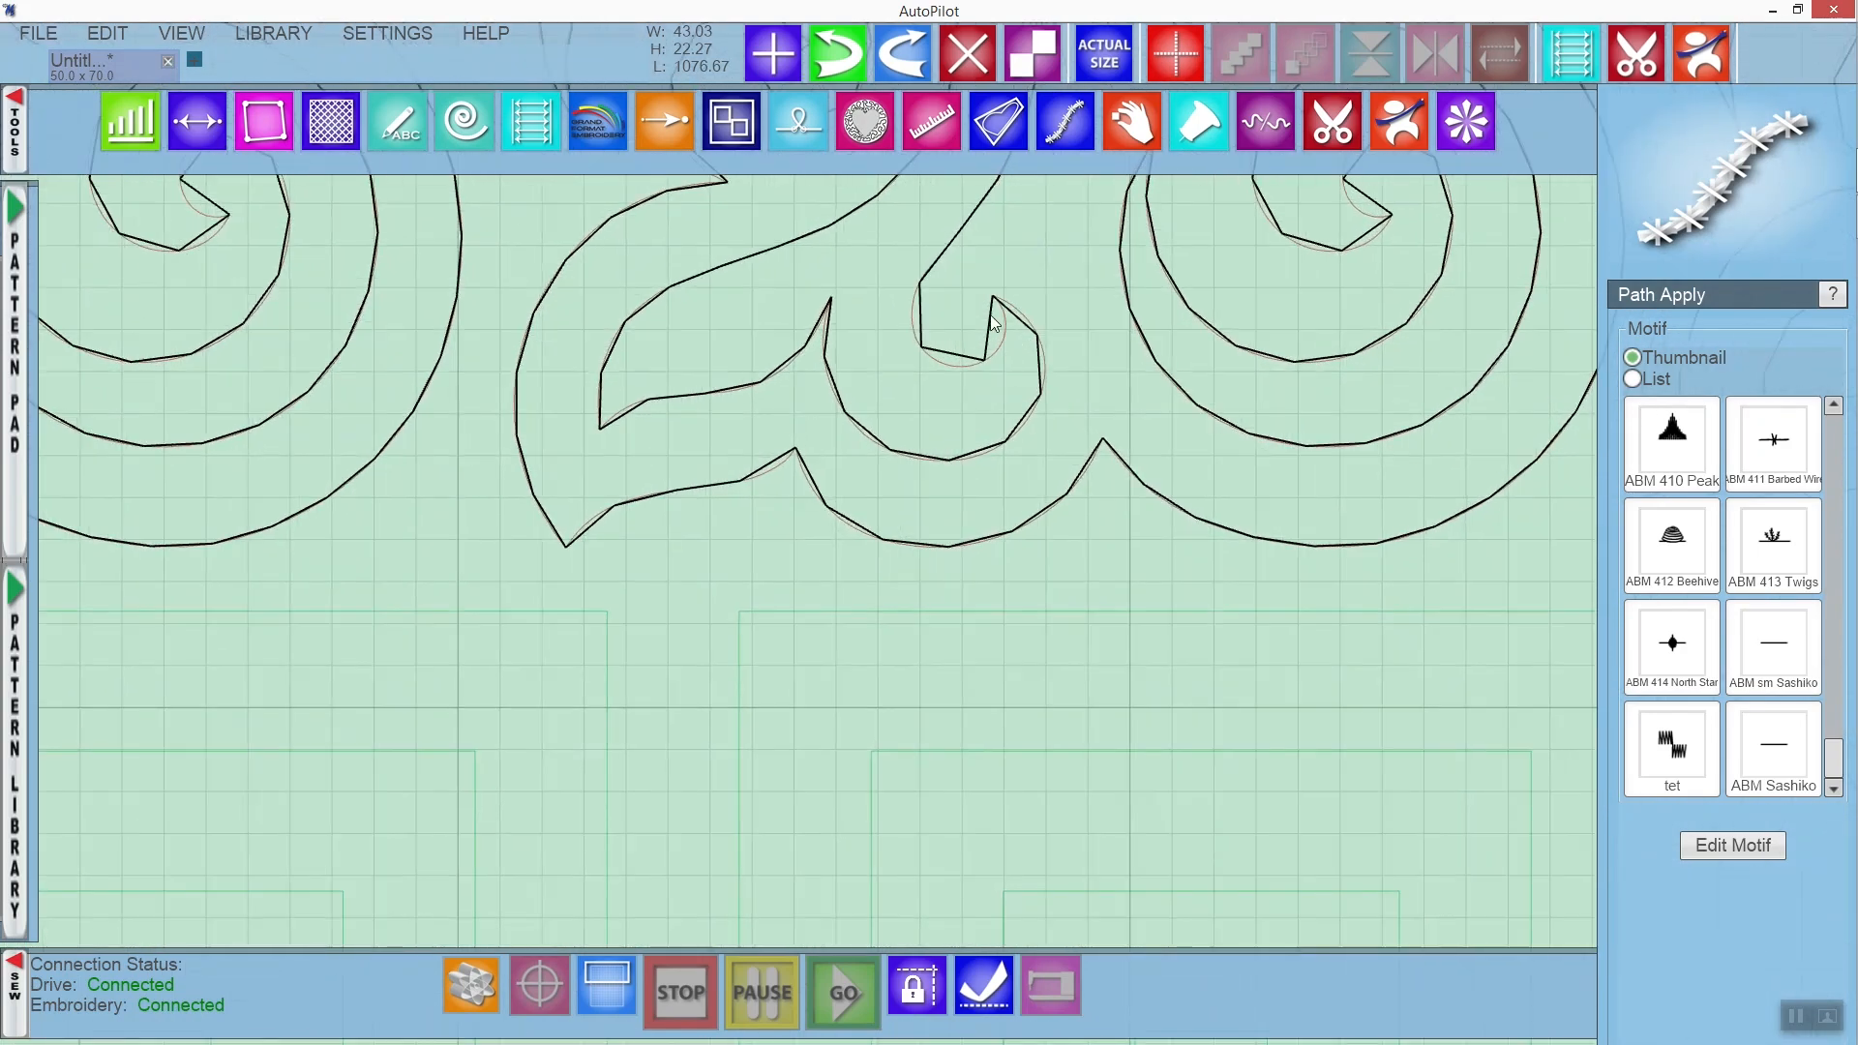
pyautogui.scroll(-8, 996, 460)
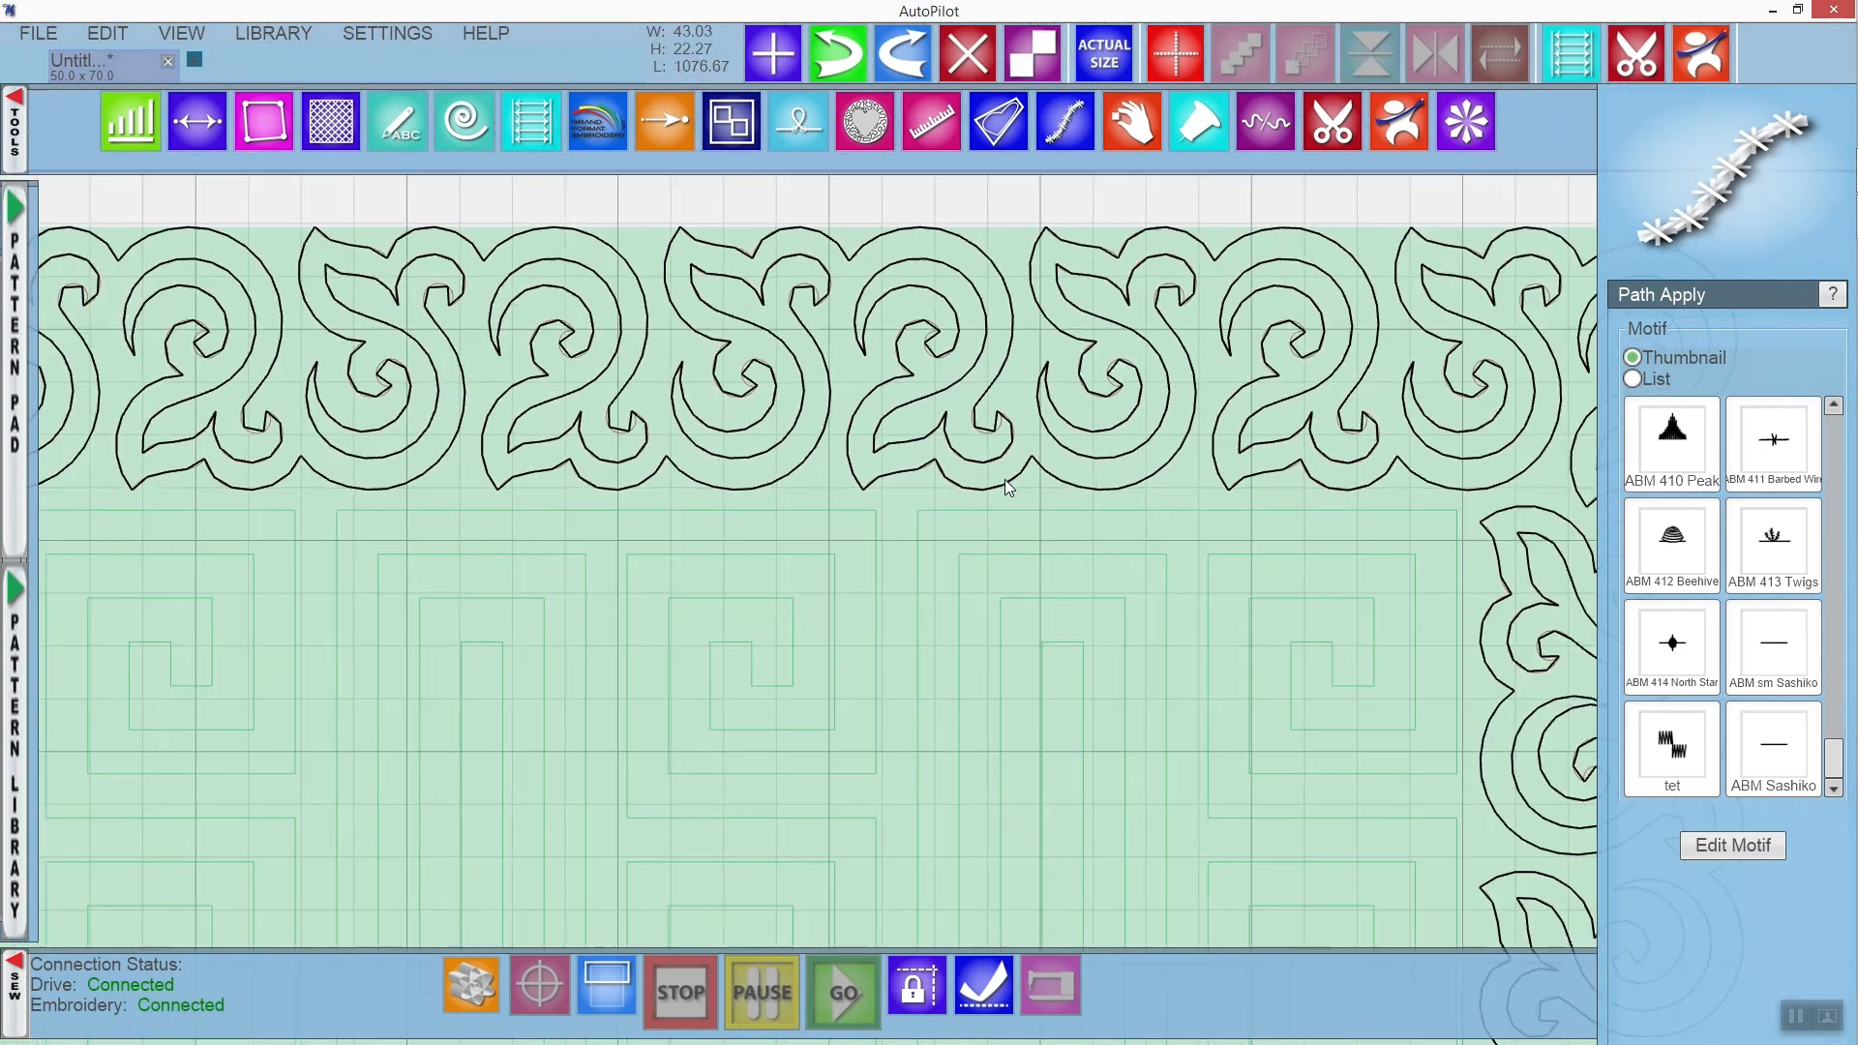
pyautogui.scroll(-6, 1012, 501)
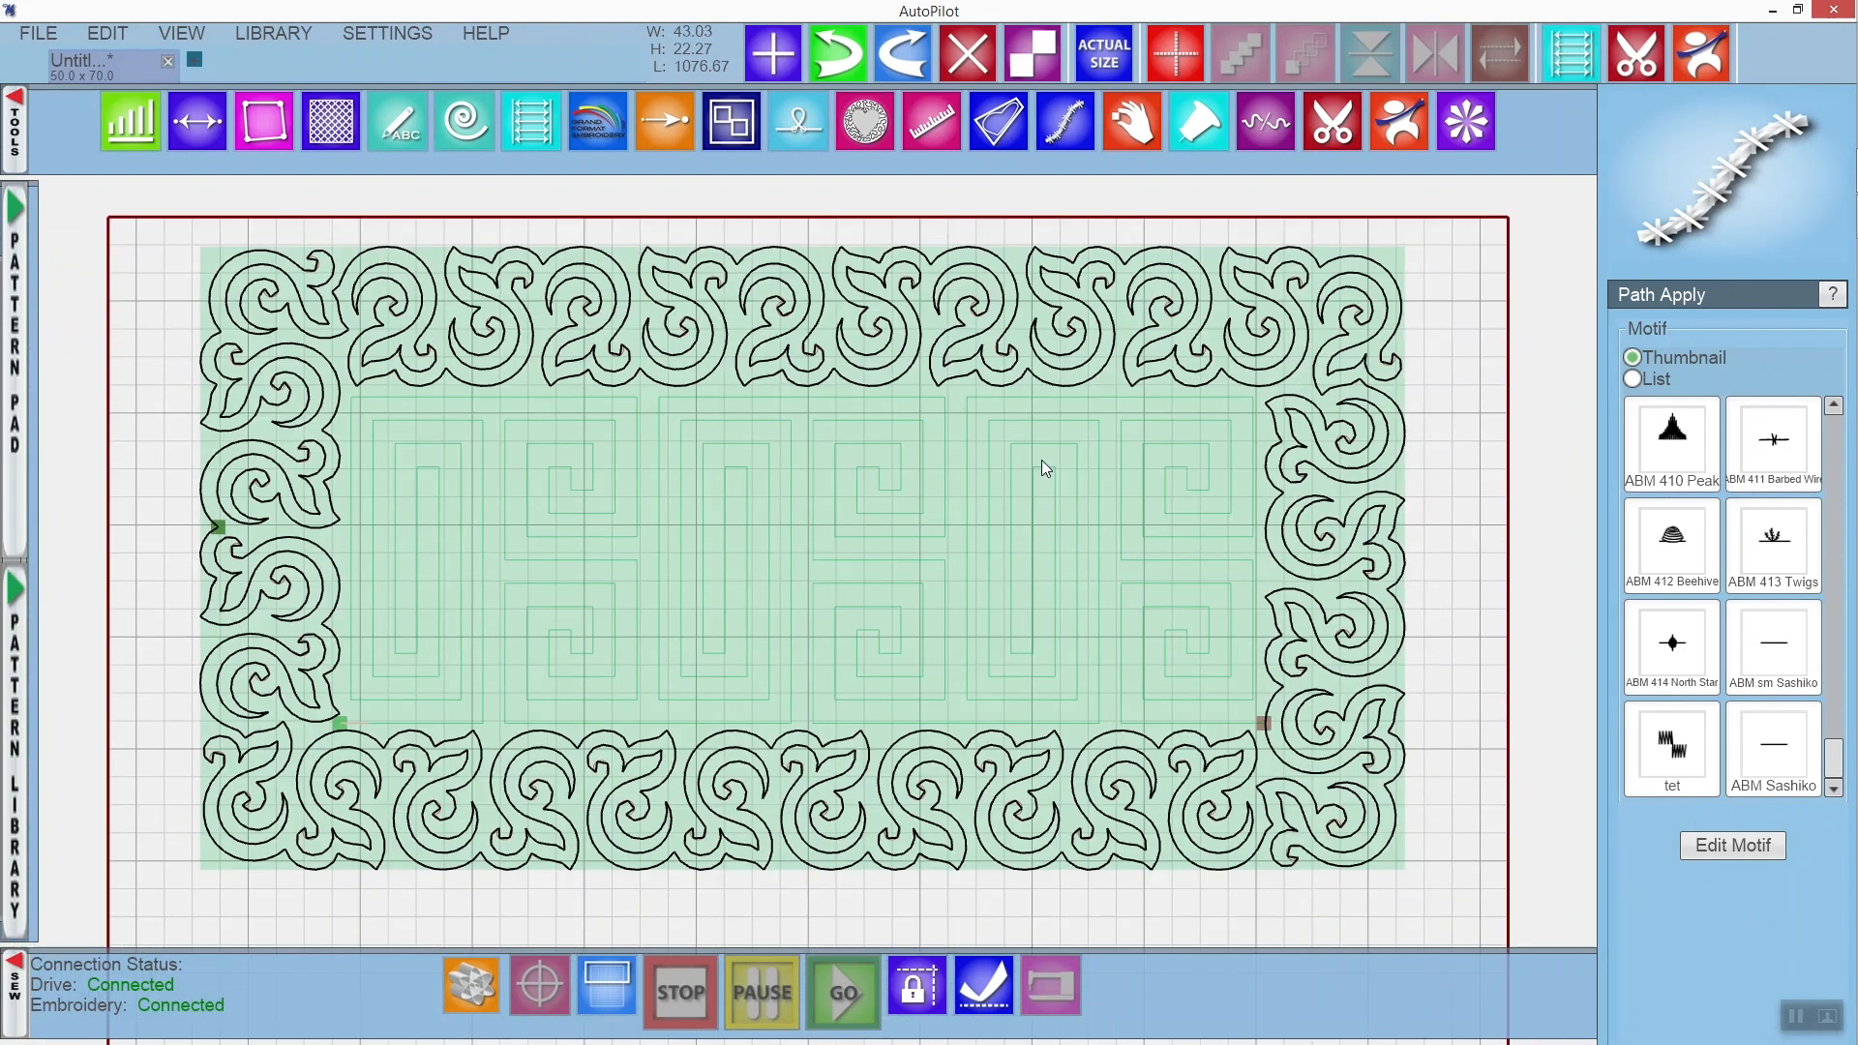
# Apply the ABM sm Sashiko motif to the inner spiral pattern fill and open the Transform tool.
pyautogui.click(987, 563)
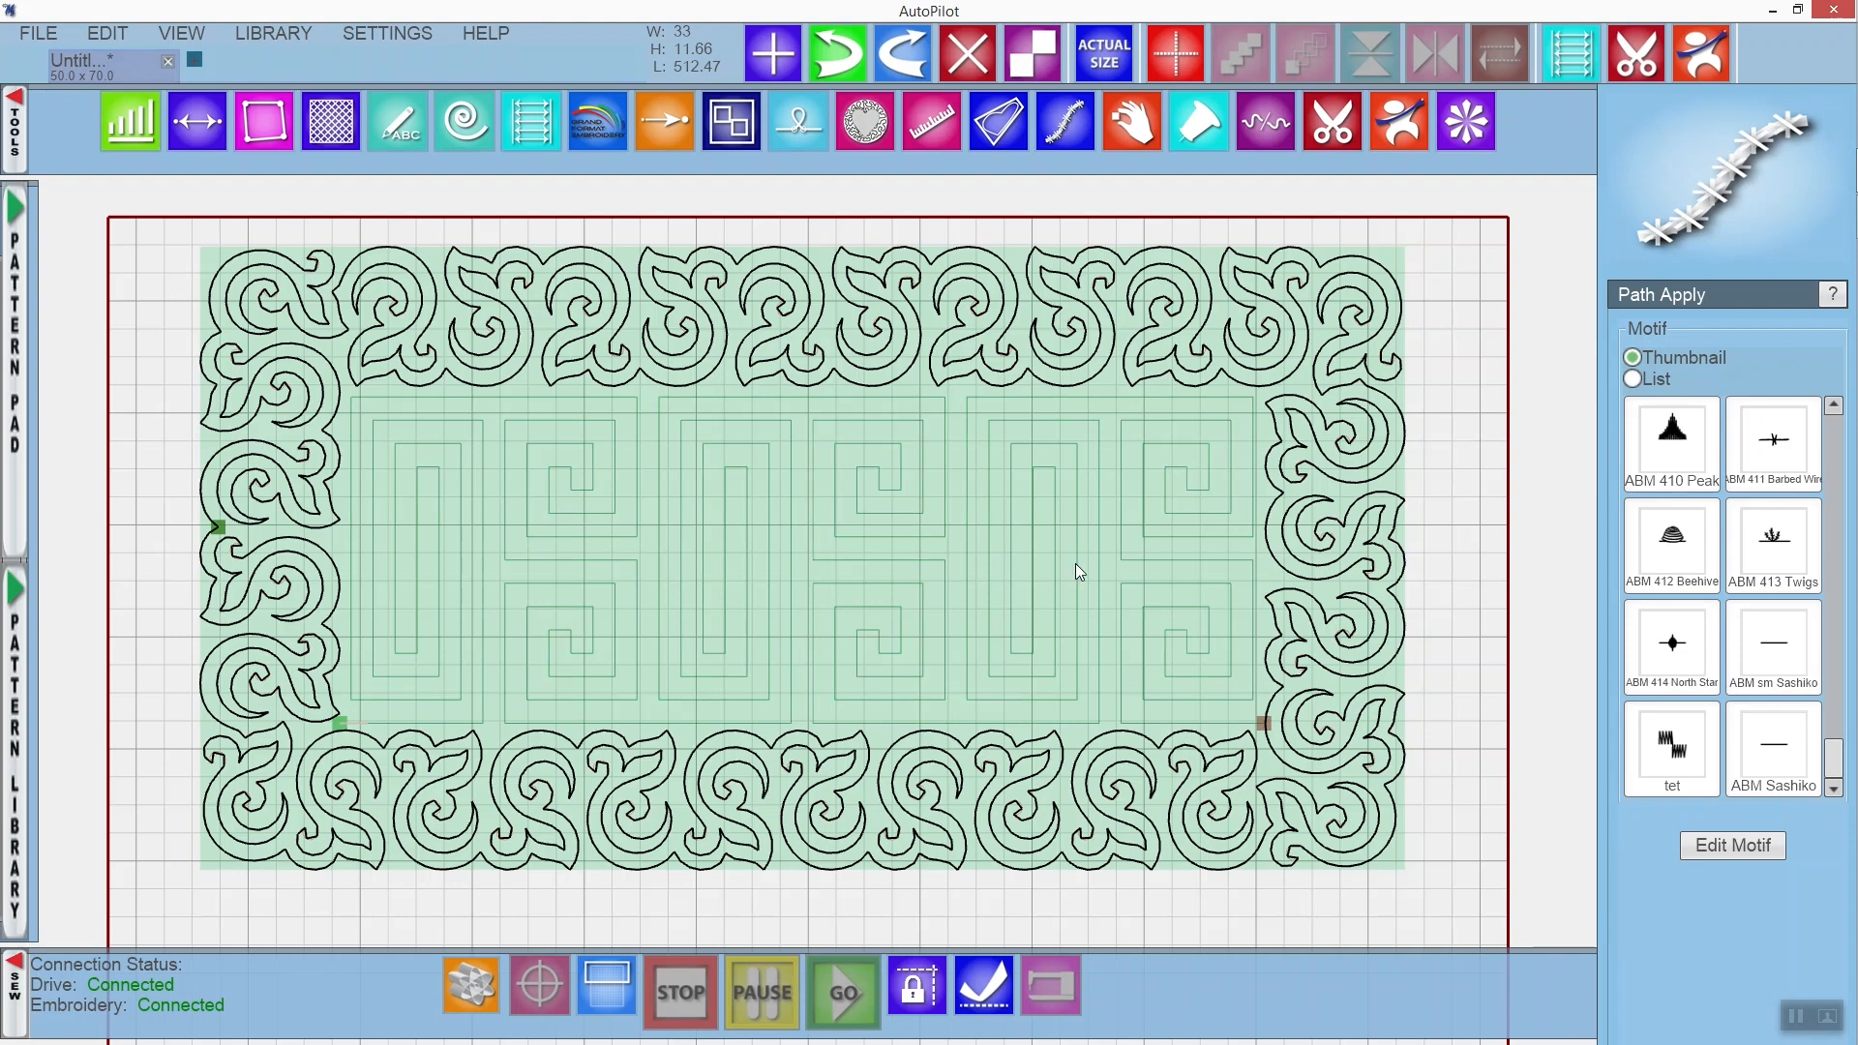
pyautogui.click(1767, 655)
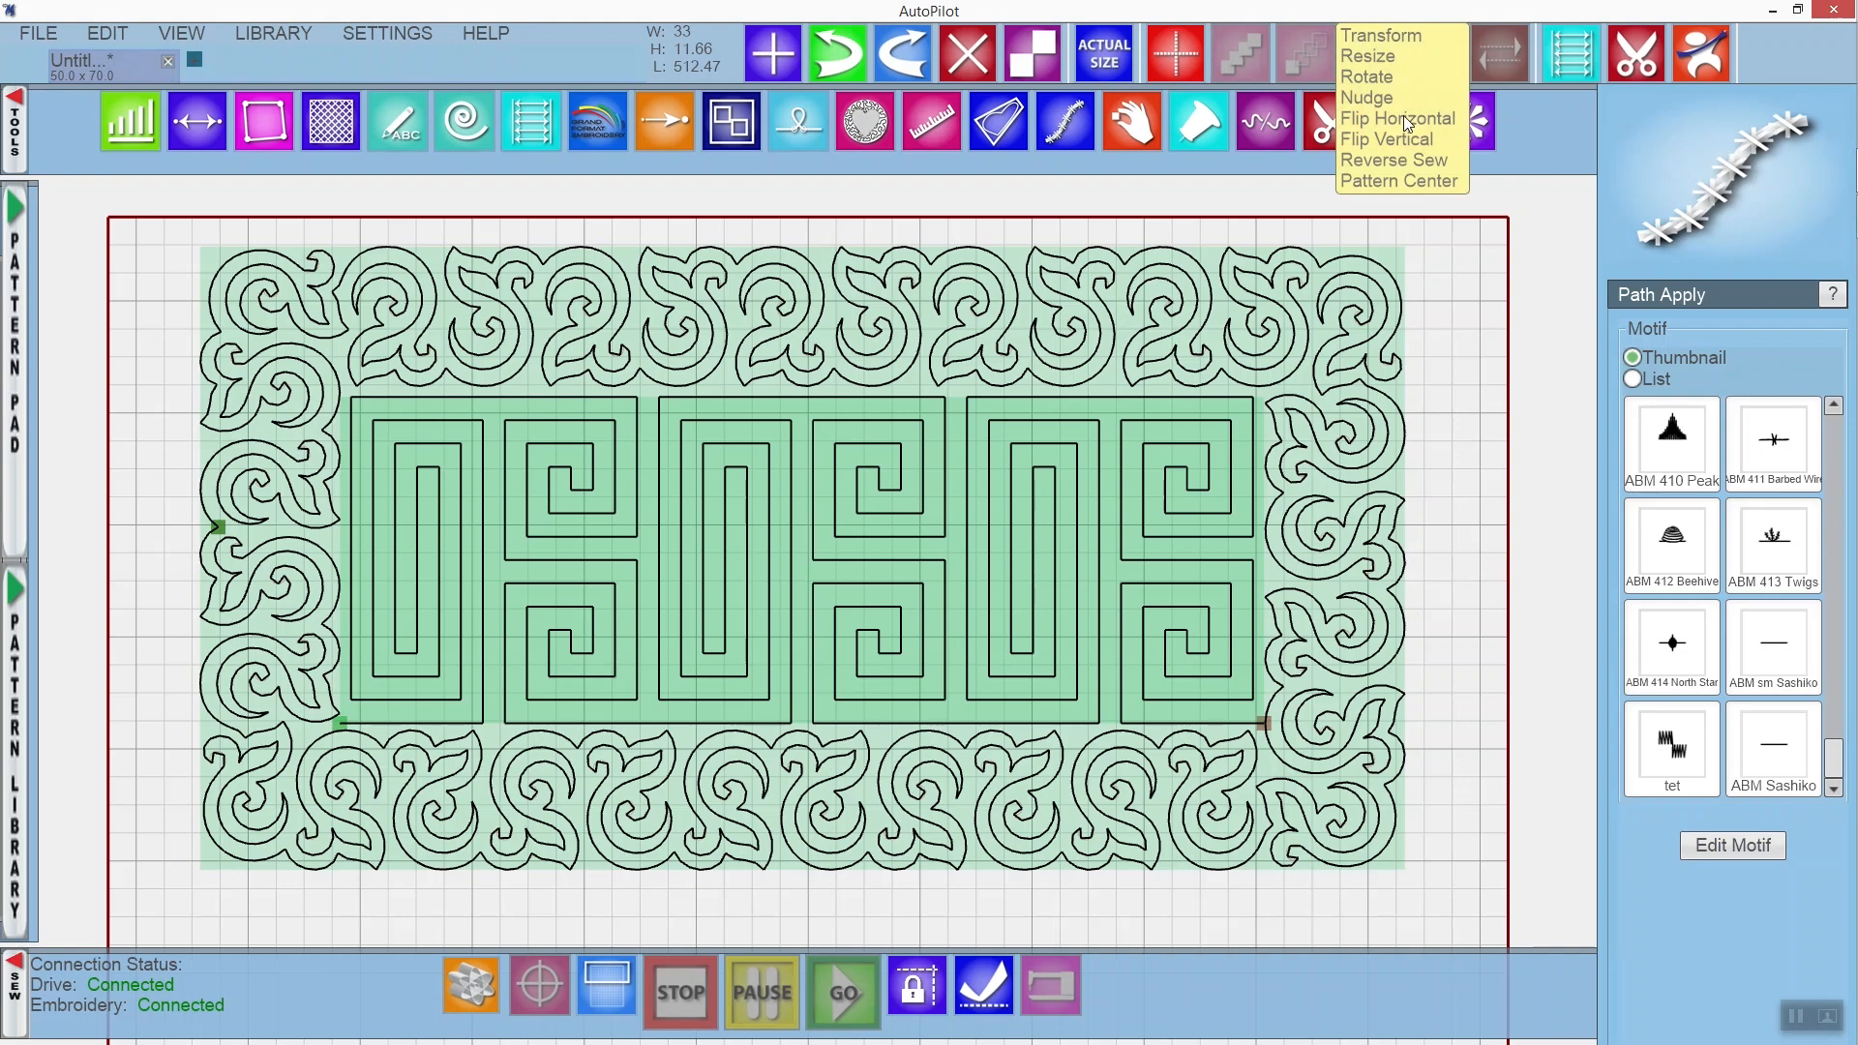
pyautogui.click(1403, 116)
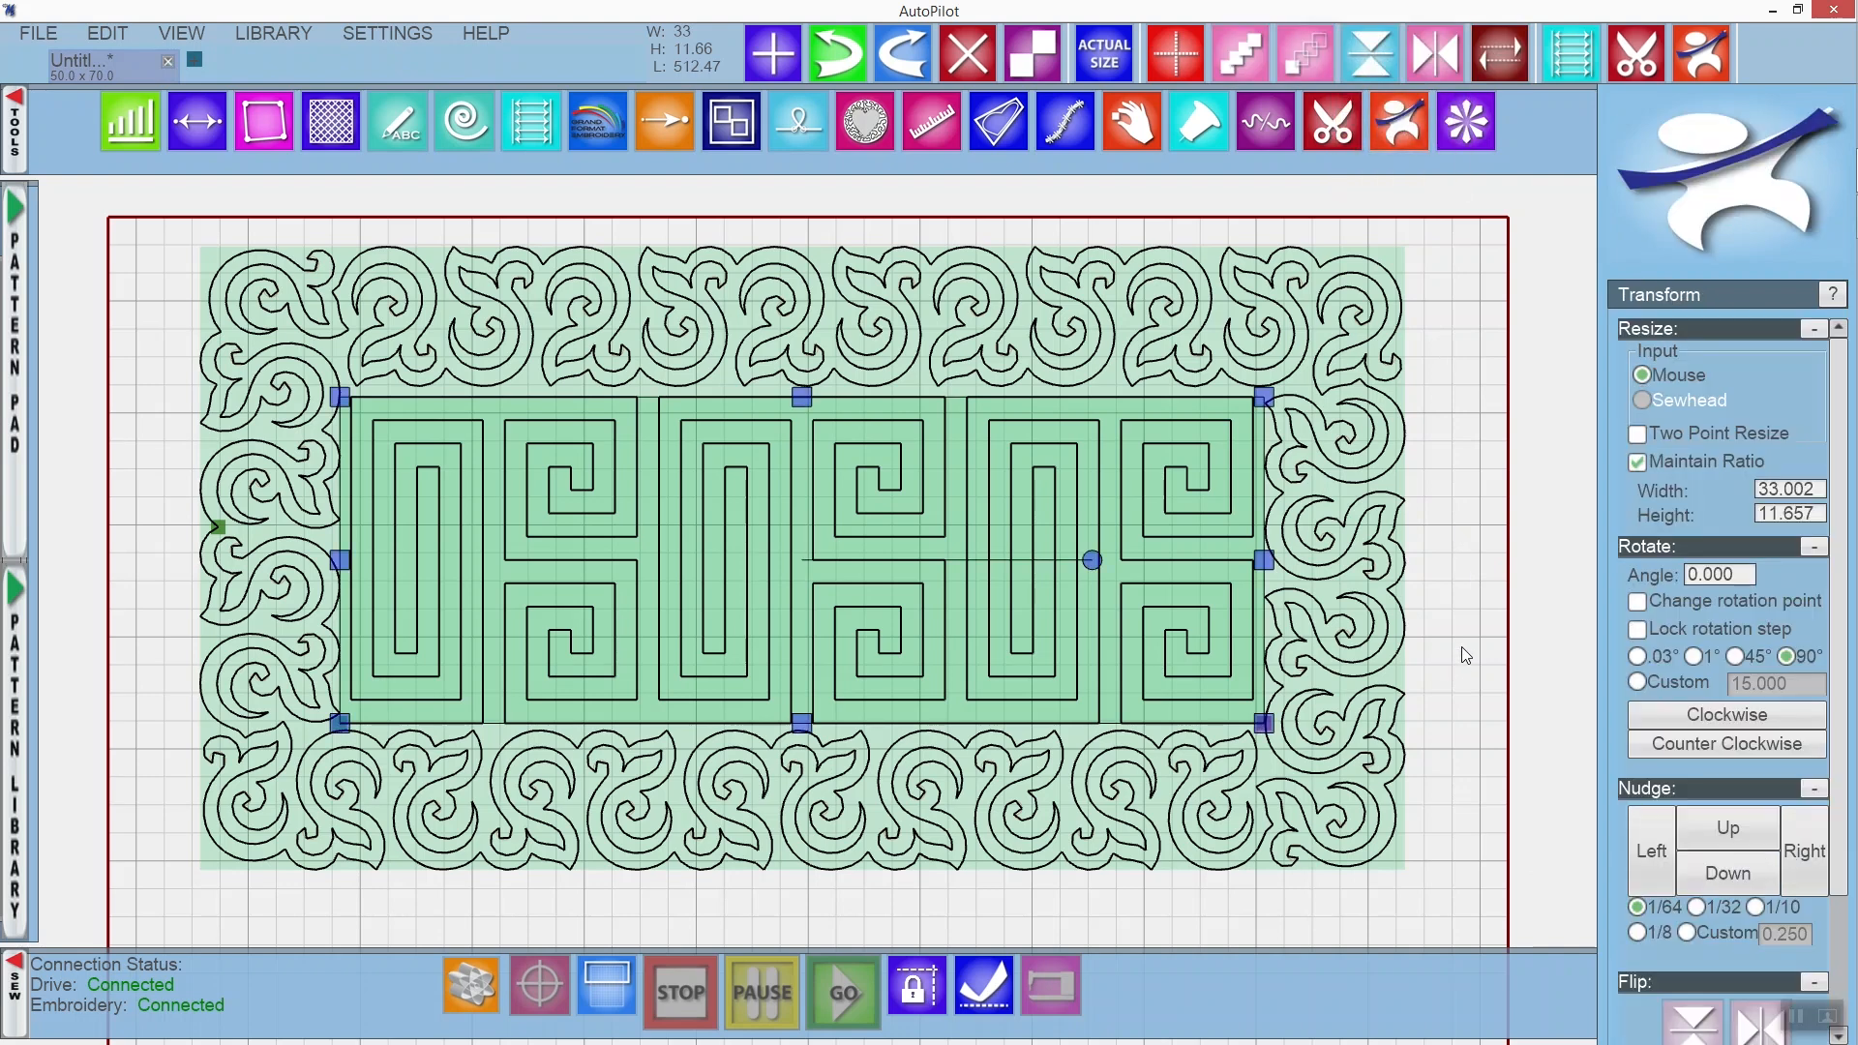